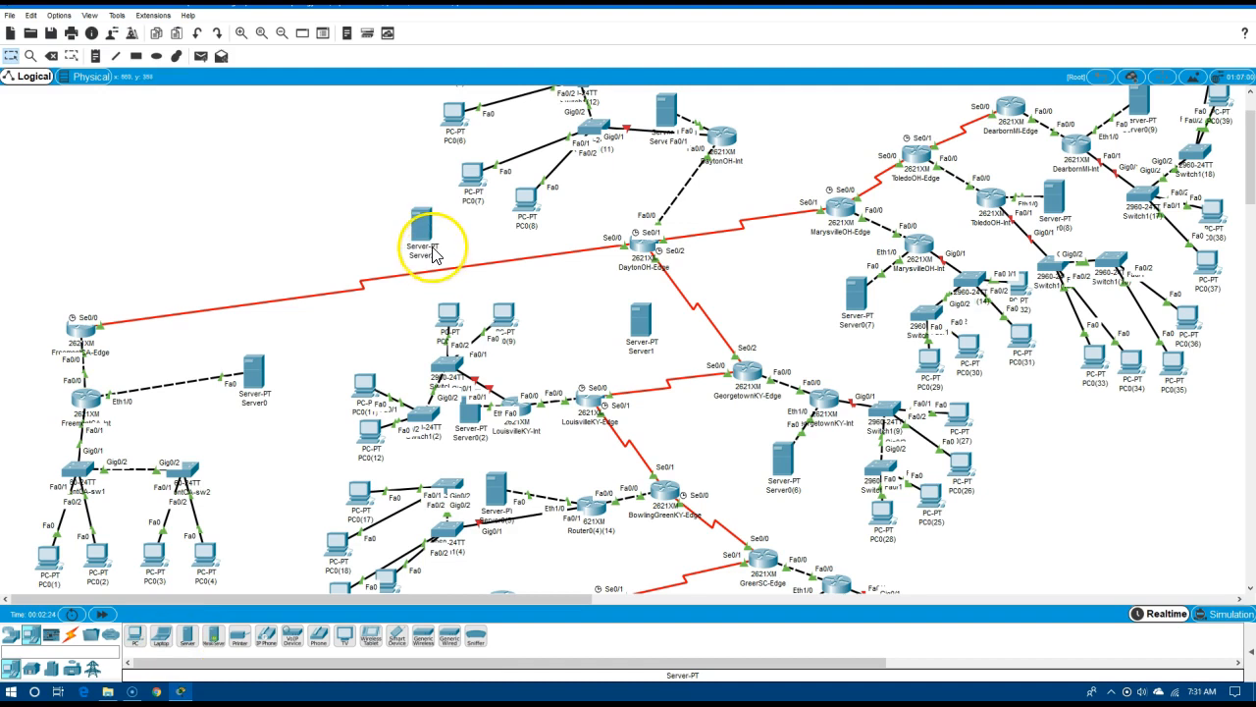
In Server2's HTTP service, edit index.html to replace the welcome sentence and the blue heading text with Google.com
mouse_move(433, 253)
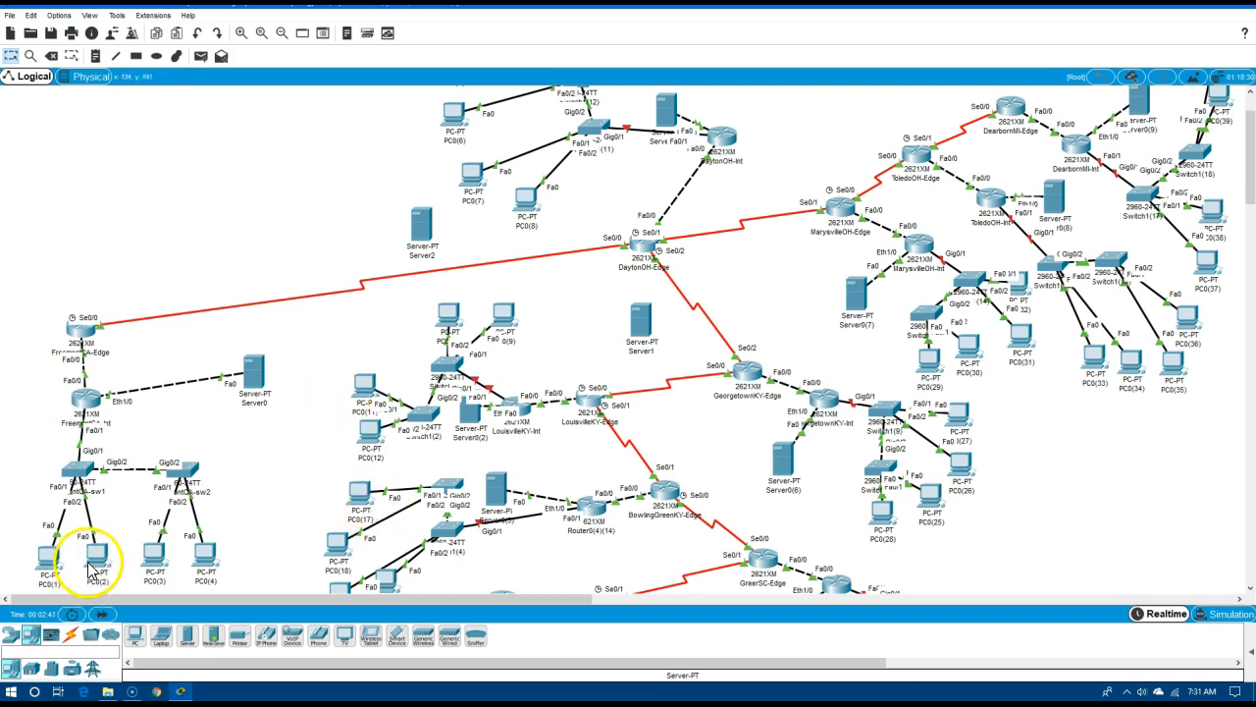
click(423, 233)
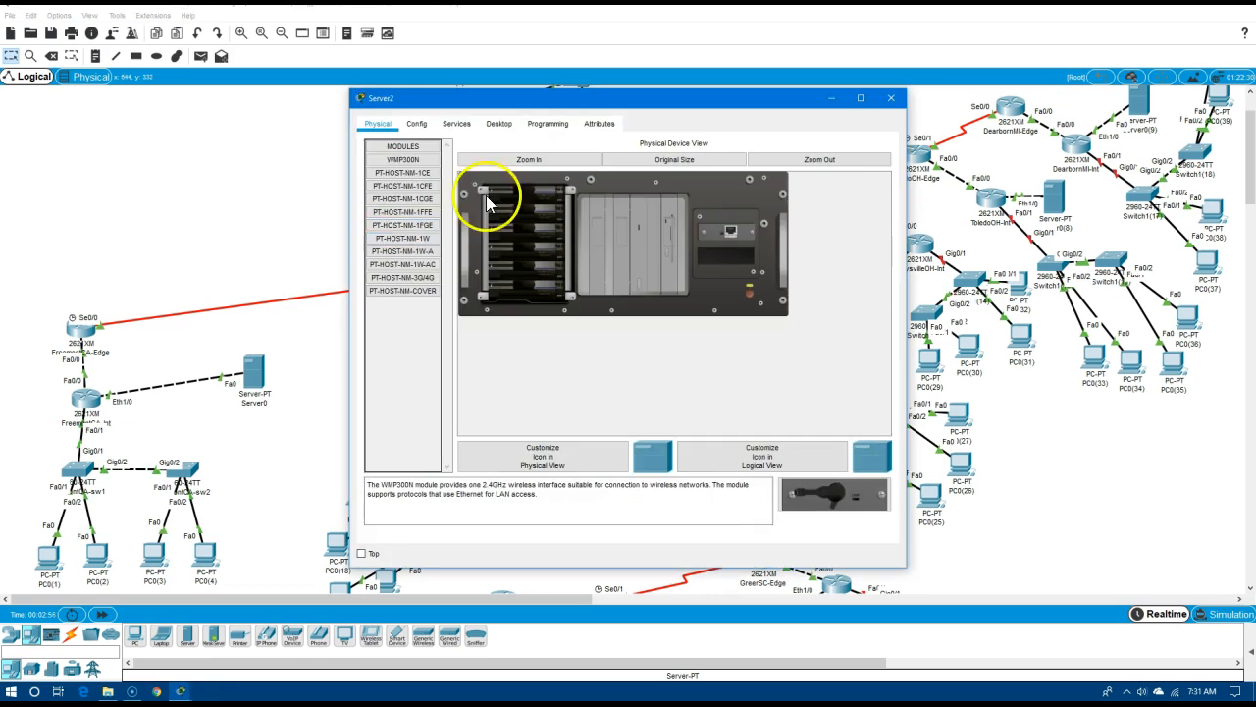
click(461, 128)
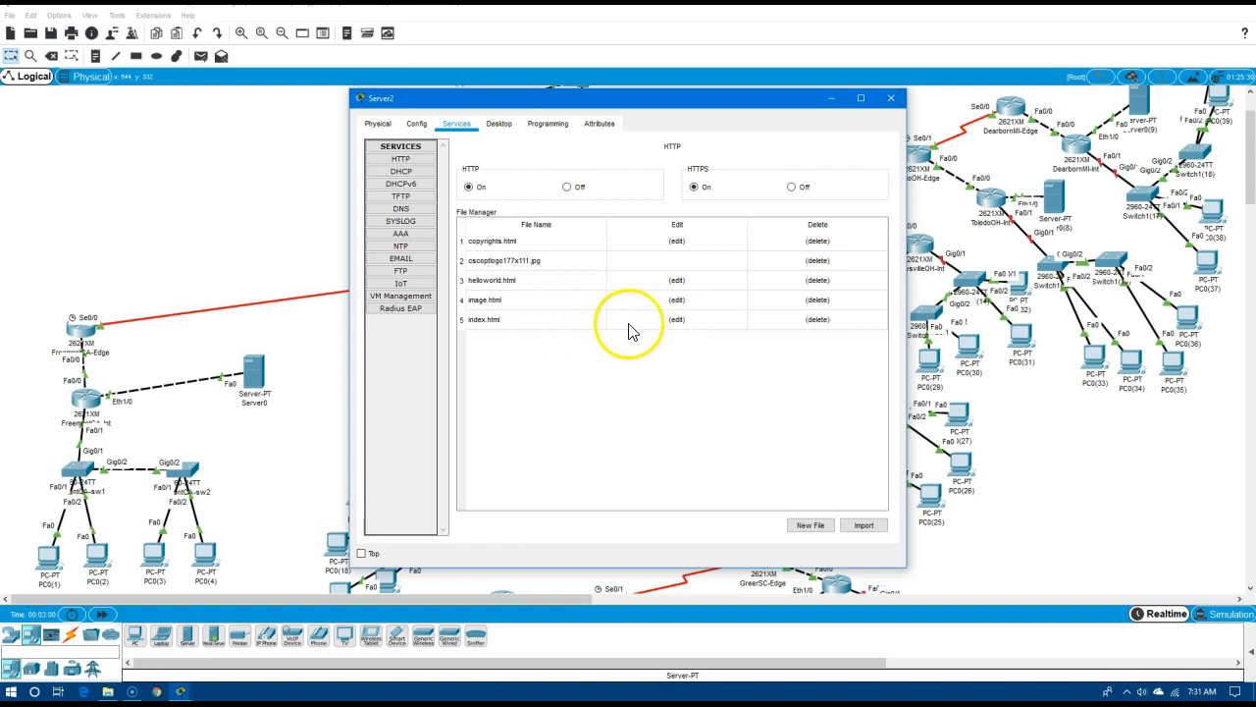
click(677, 320)
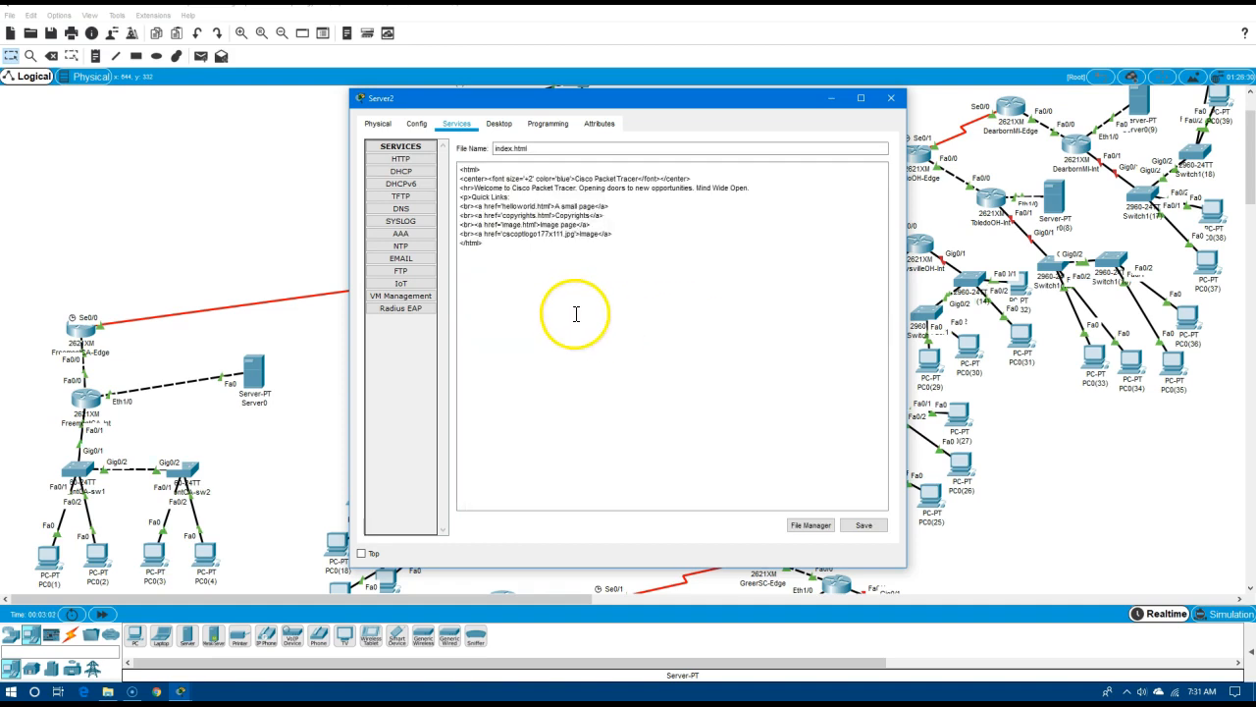
drag(474, 188, 751, 192)
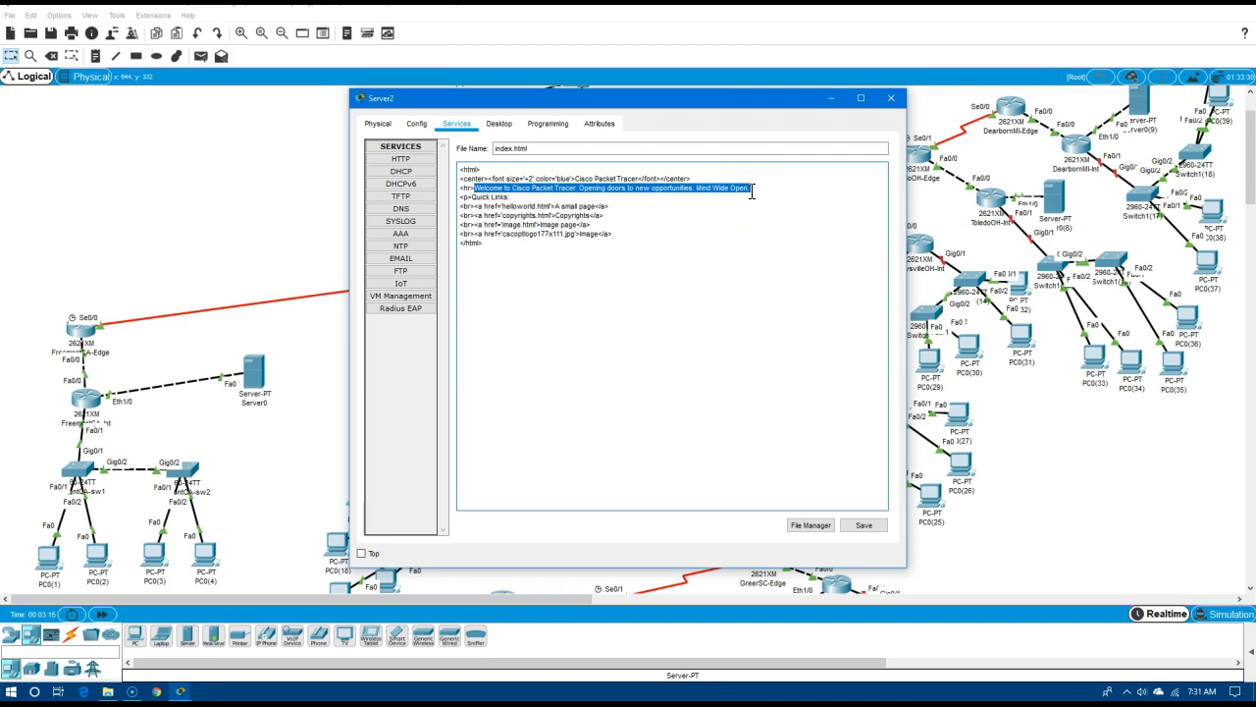
text(Google.com)
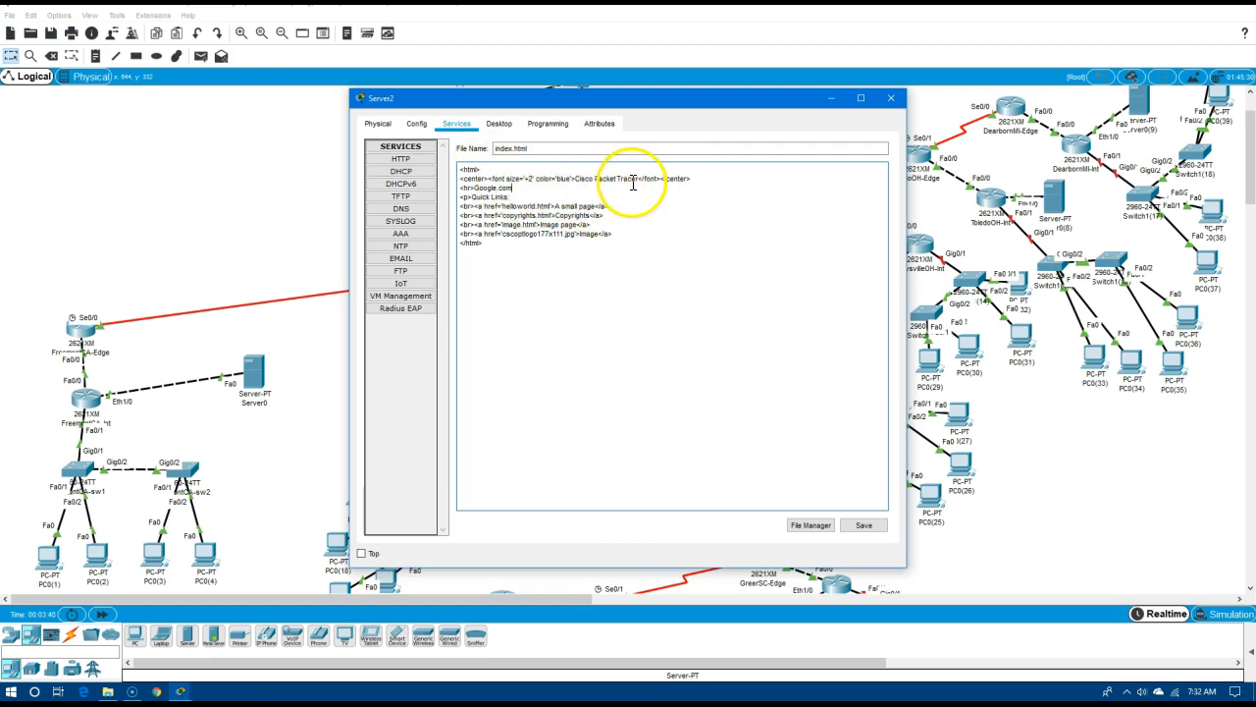
drag(636, 179, 581, 180)
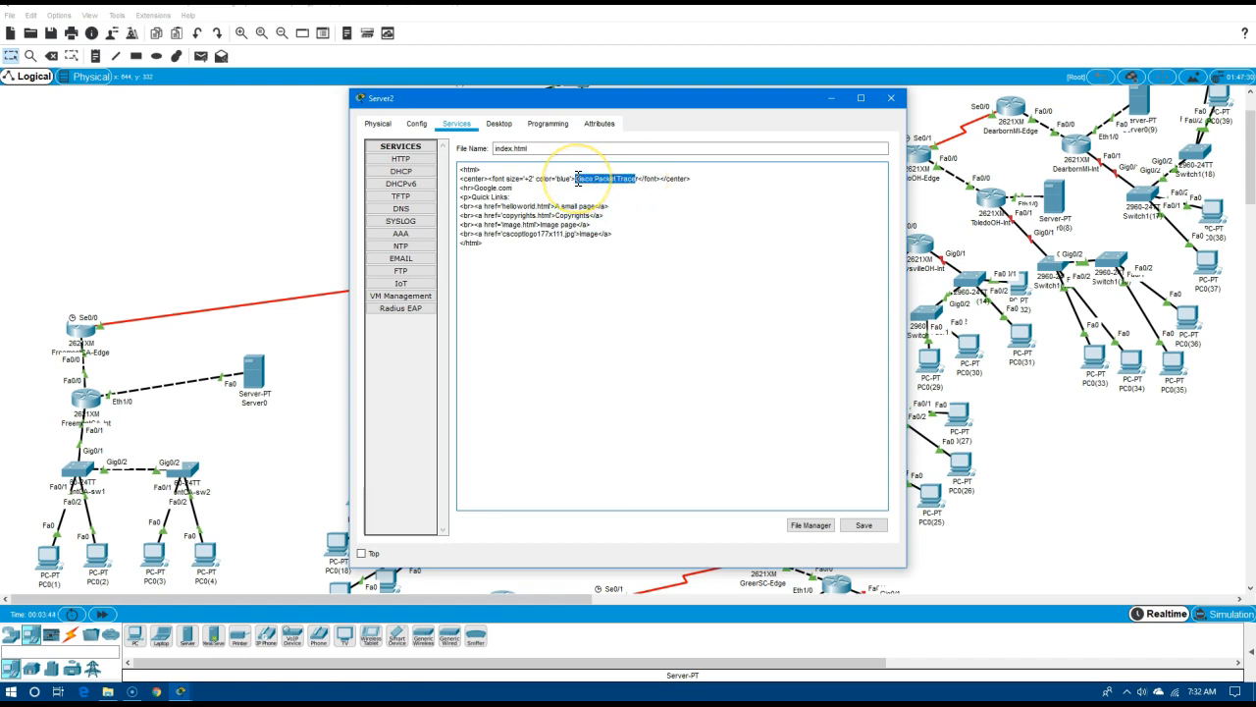
text(Google.com)
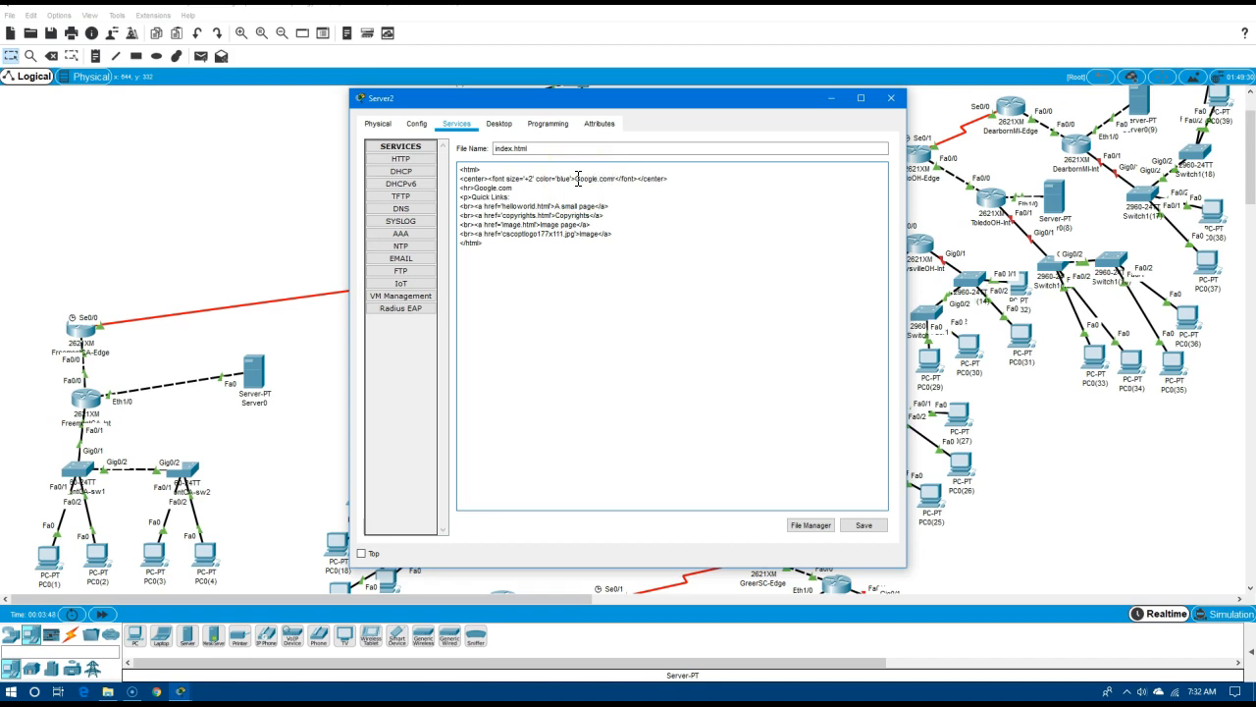
Delete the hr line and all the Quick Links lines from index.html, then save it over the existing file
drag(511, 187, 457, 189)
key(BackSpace)
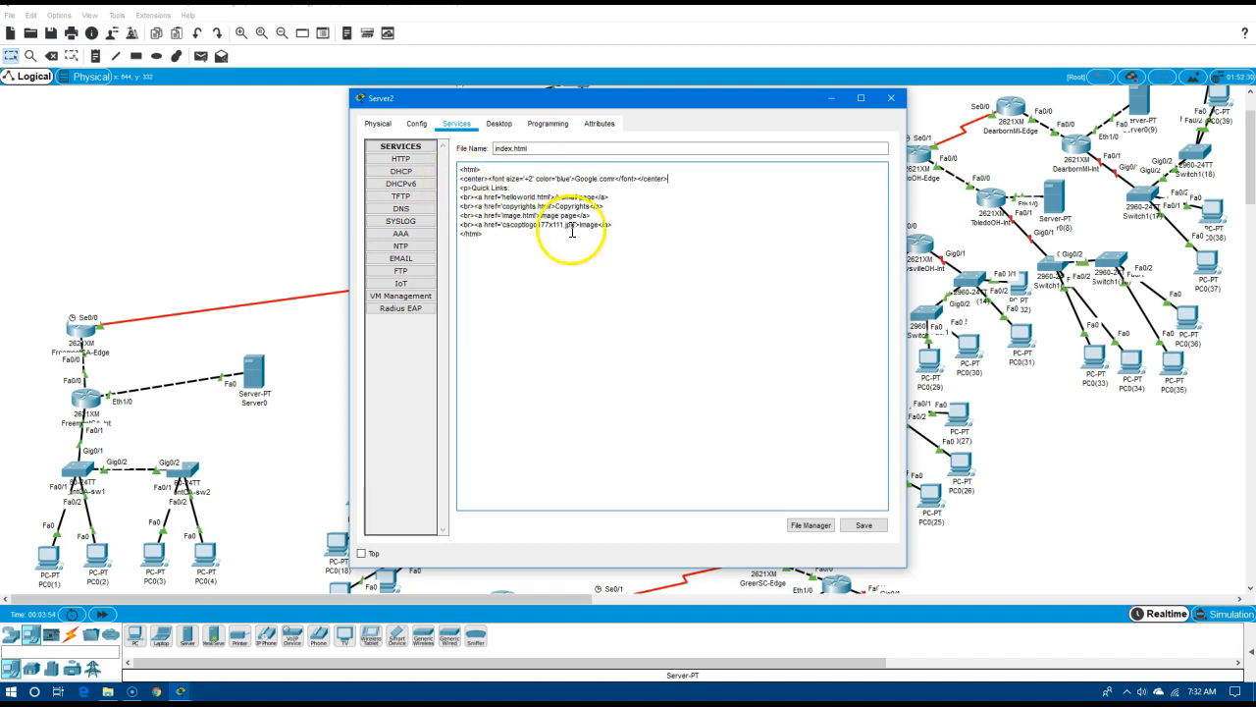
drag(623, 228, 447, 188)
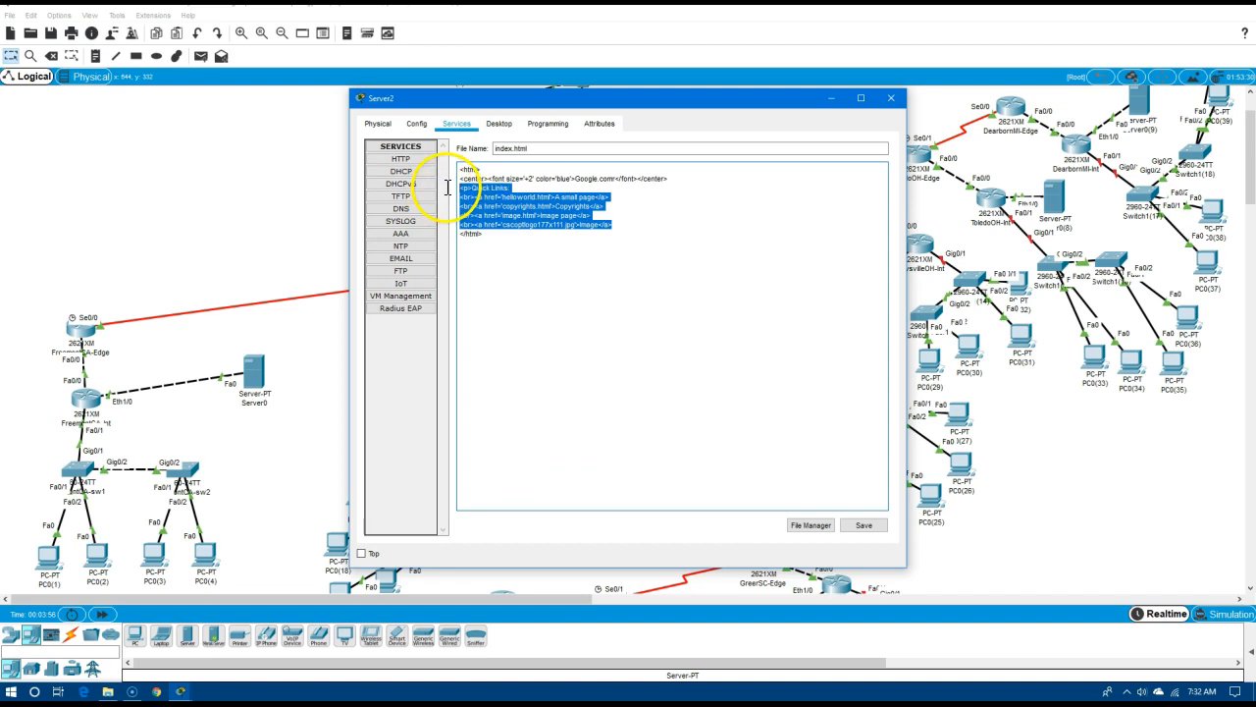
key(BackSpace)
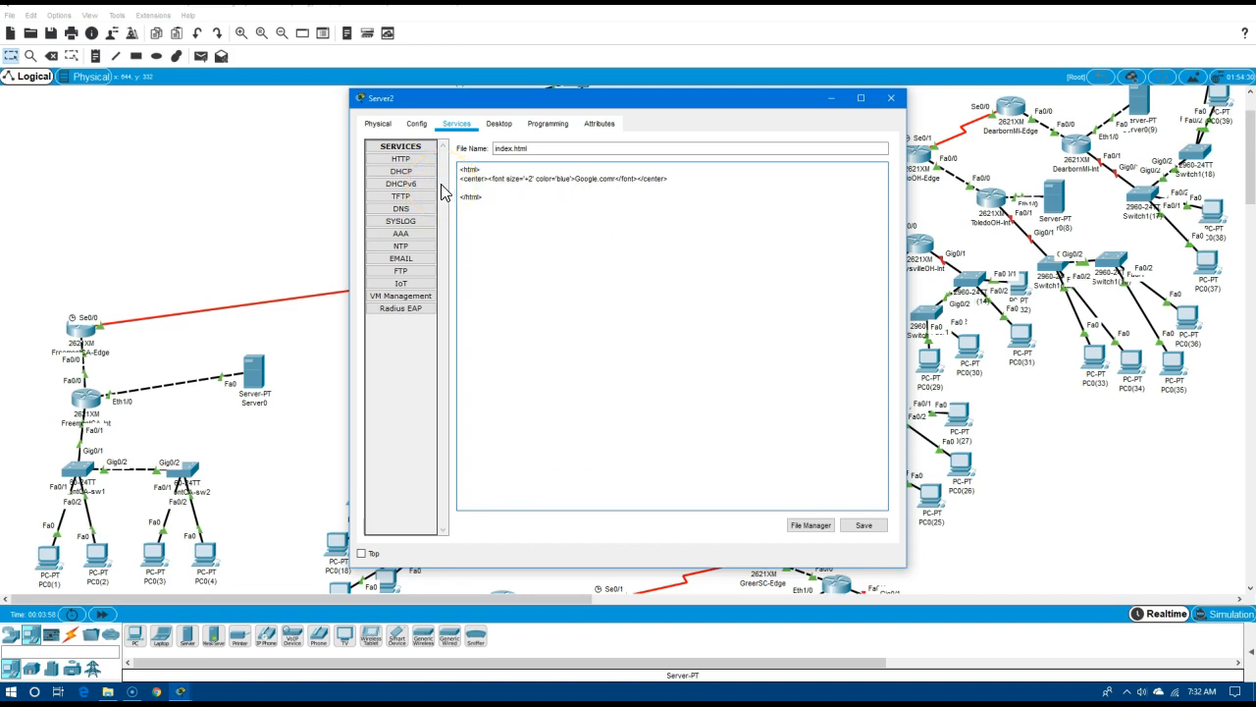
click(864, 525)
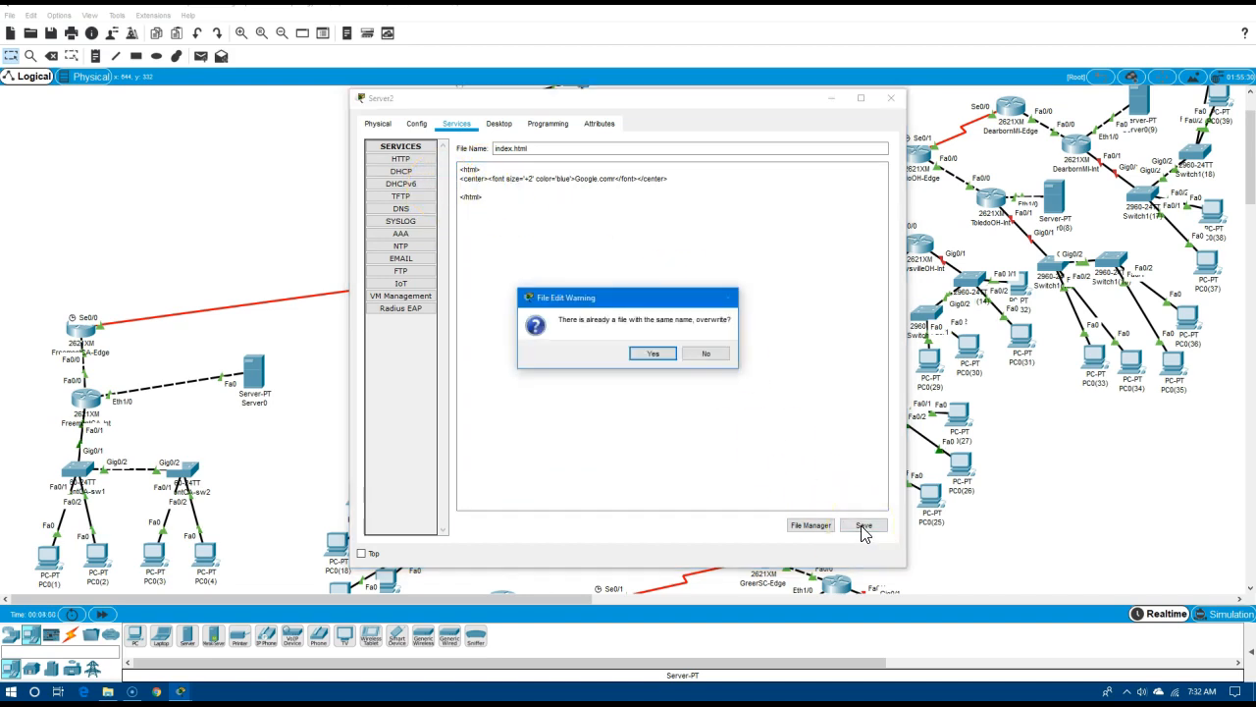
click(653, 354)
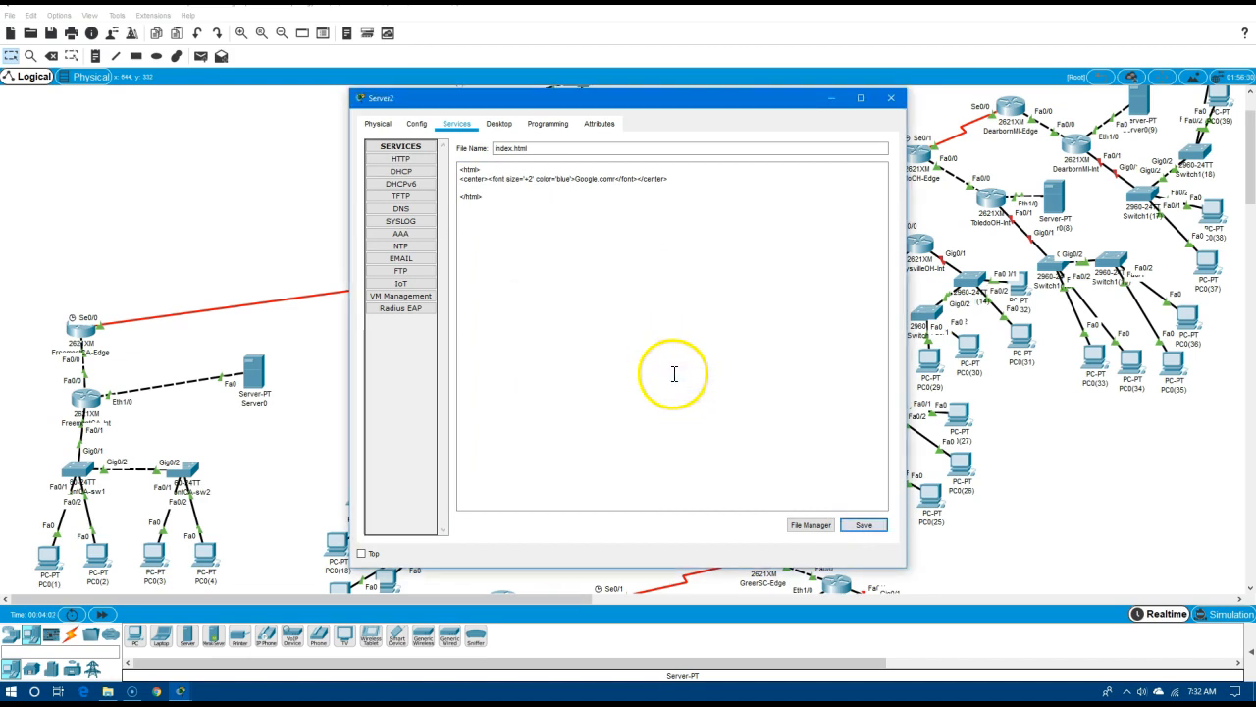
click(505, 128)
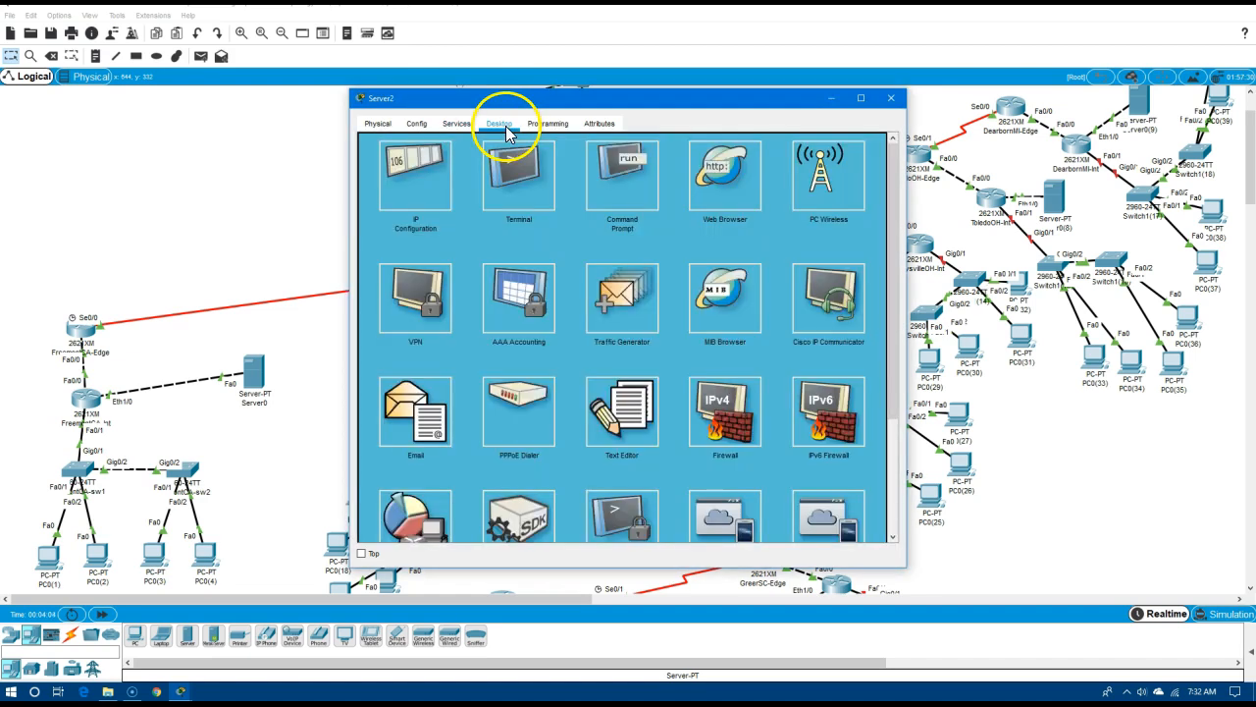
click(726, 176)
click(555, 160)
text(localhost)
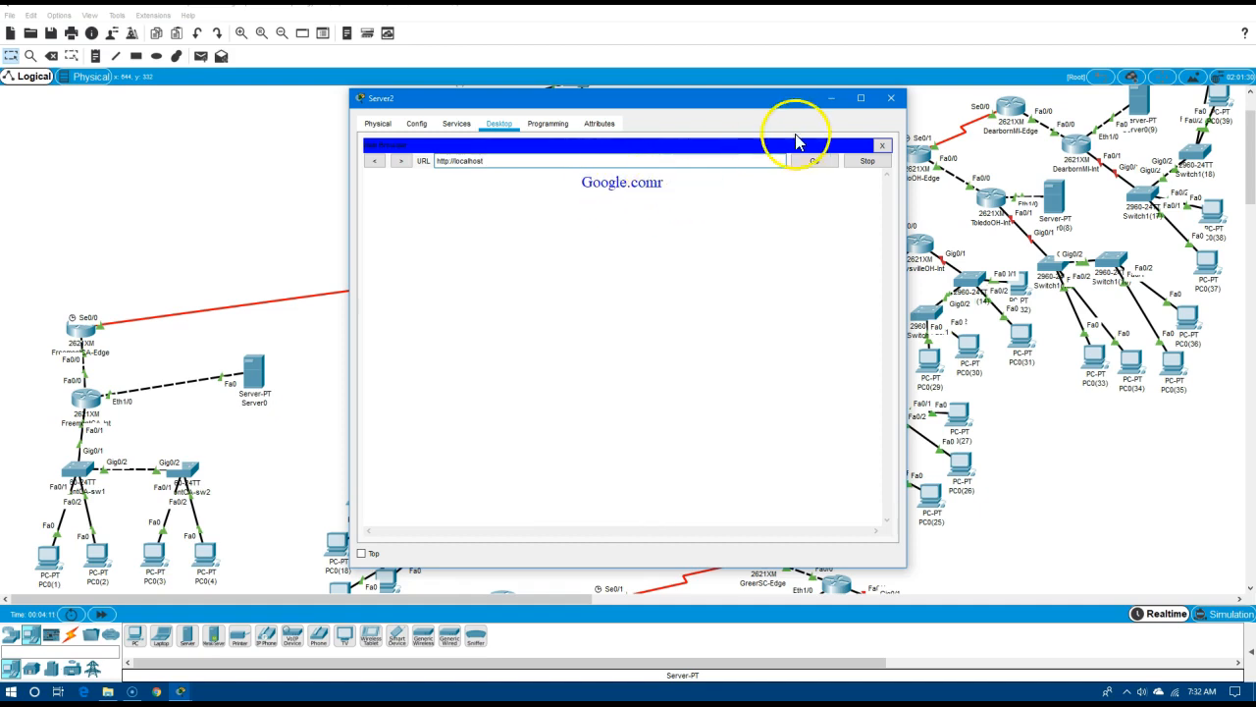
click(884, 145)
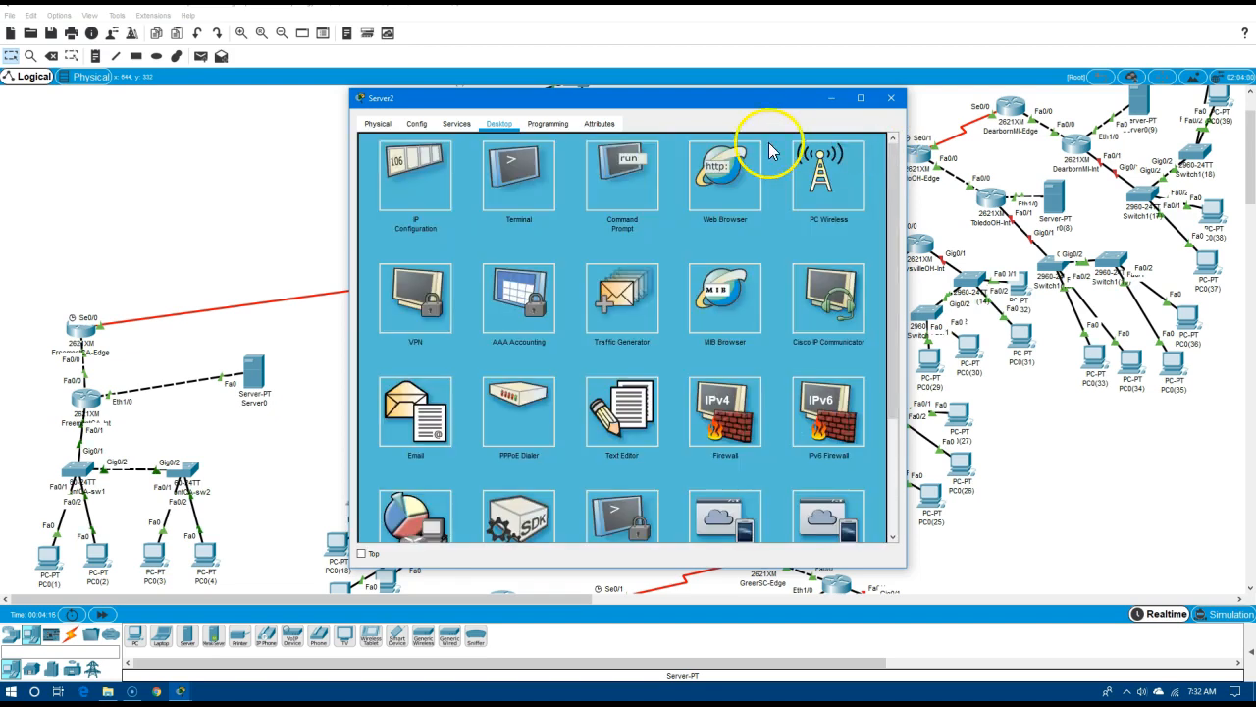
Remove the stray r after Google.com in index.html, overwrite the saved file, and close Server2
click(469, 127)
click(616, 177)
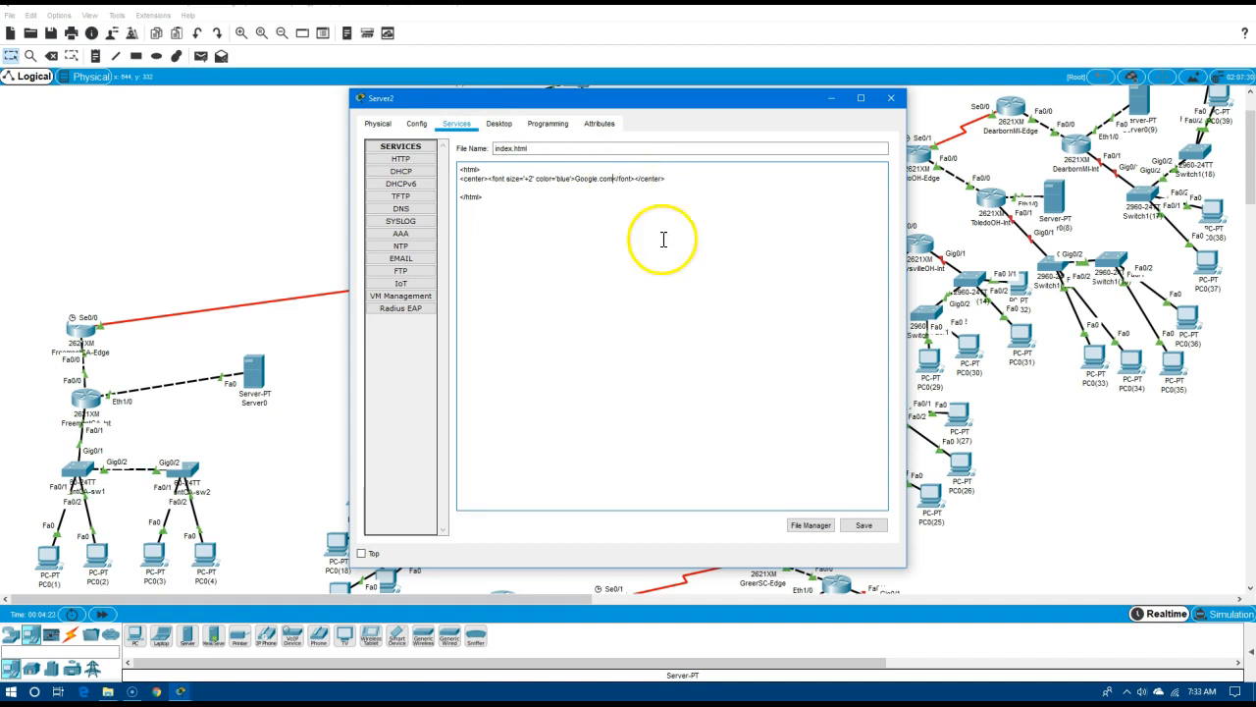
click(879, 530)
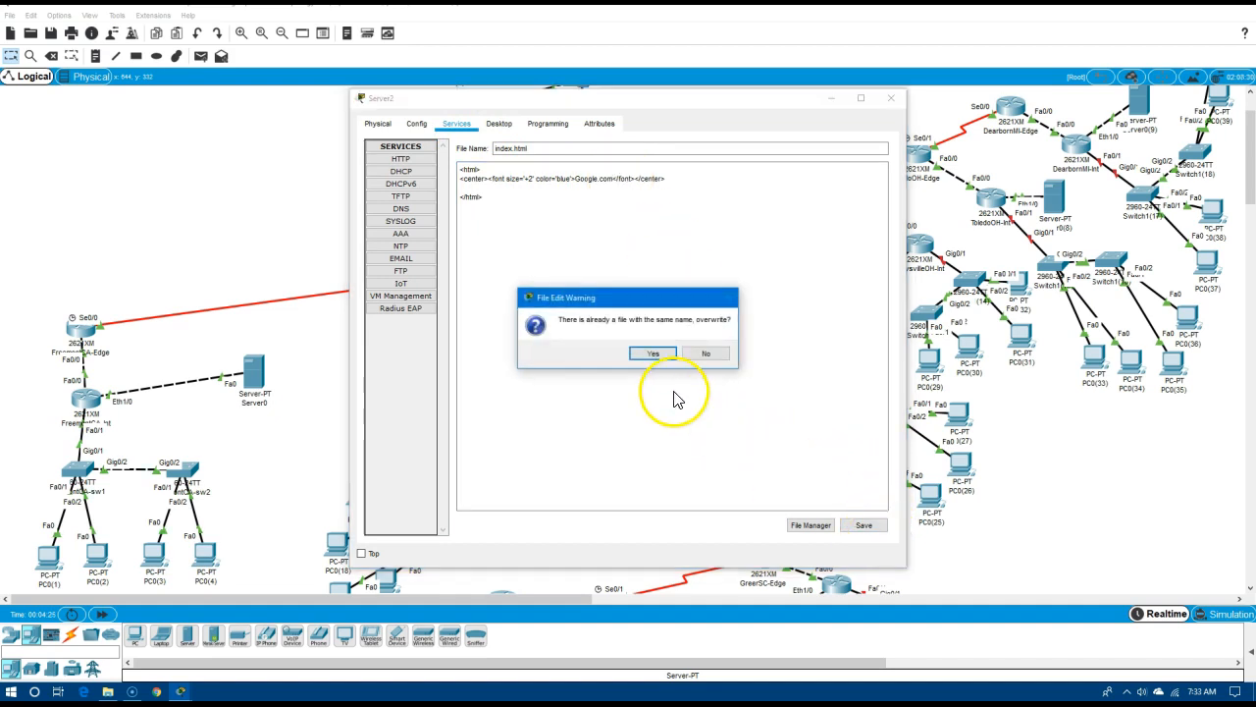
click(657, 357)
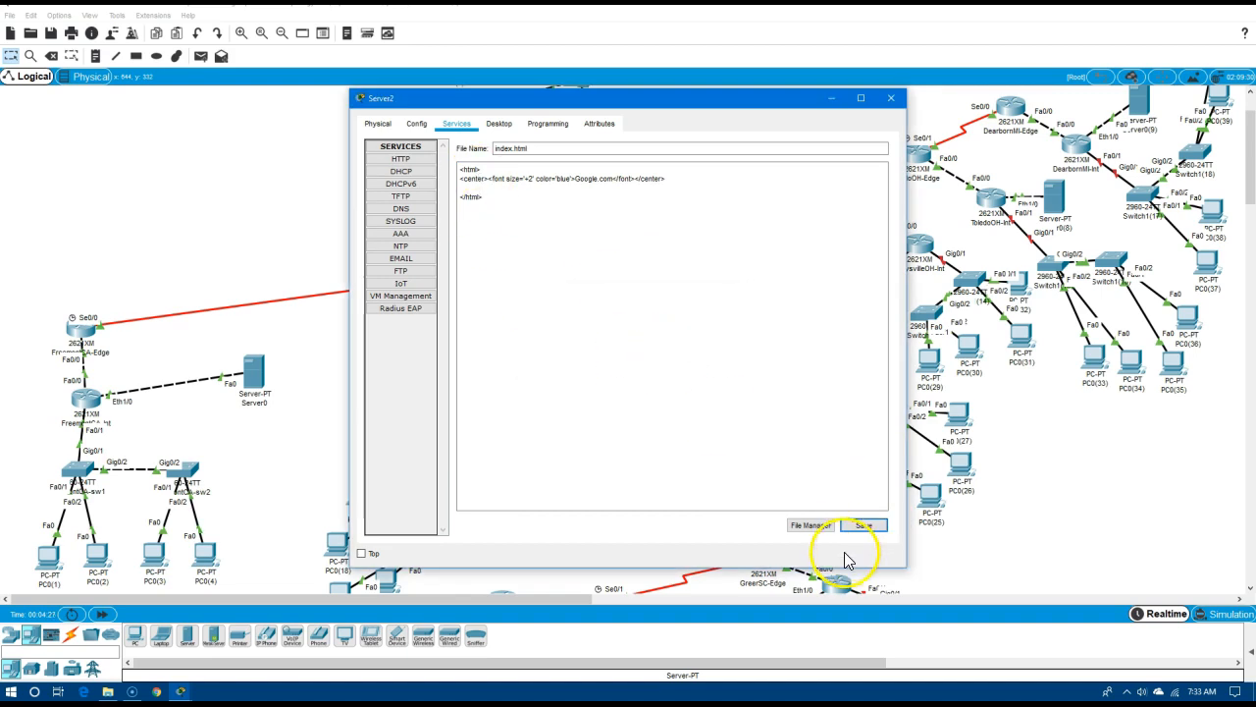
click(811, 525)
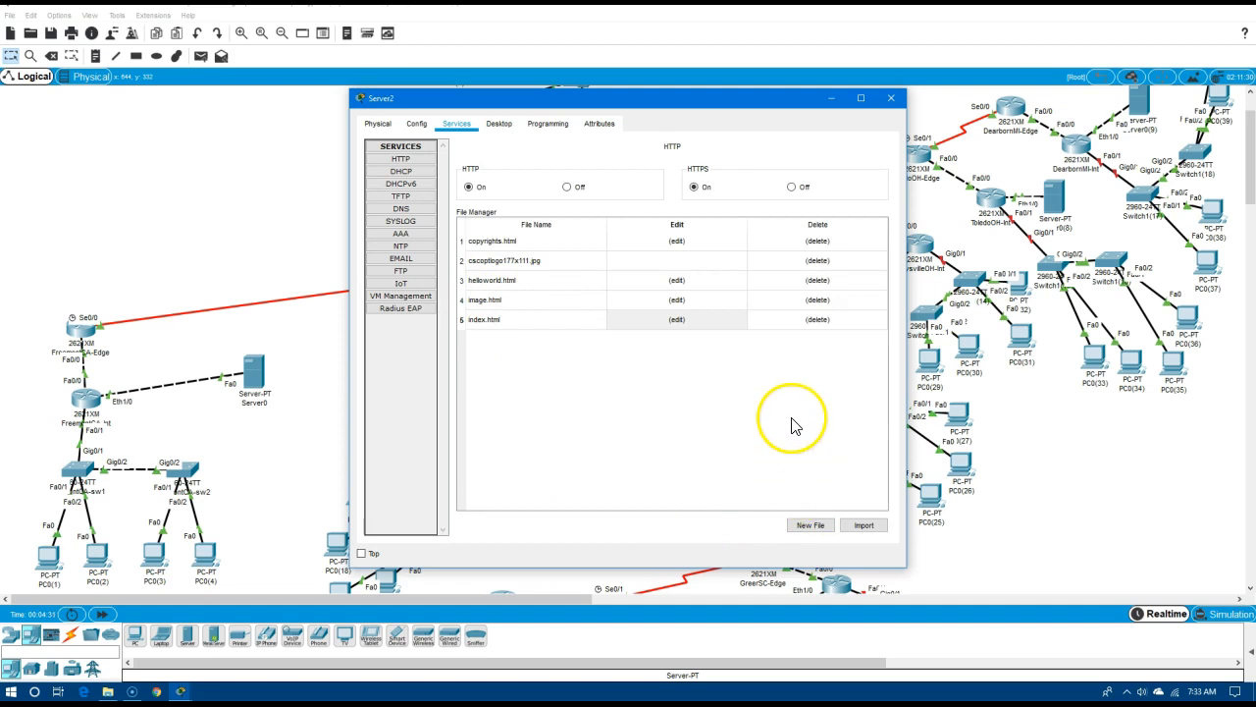
click(891, 100)
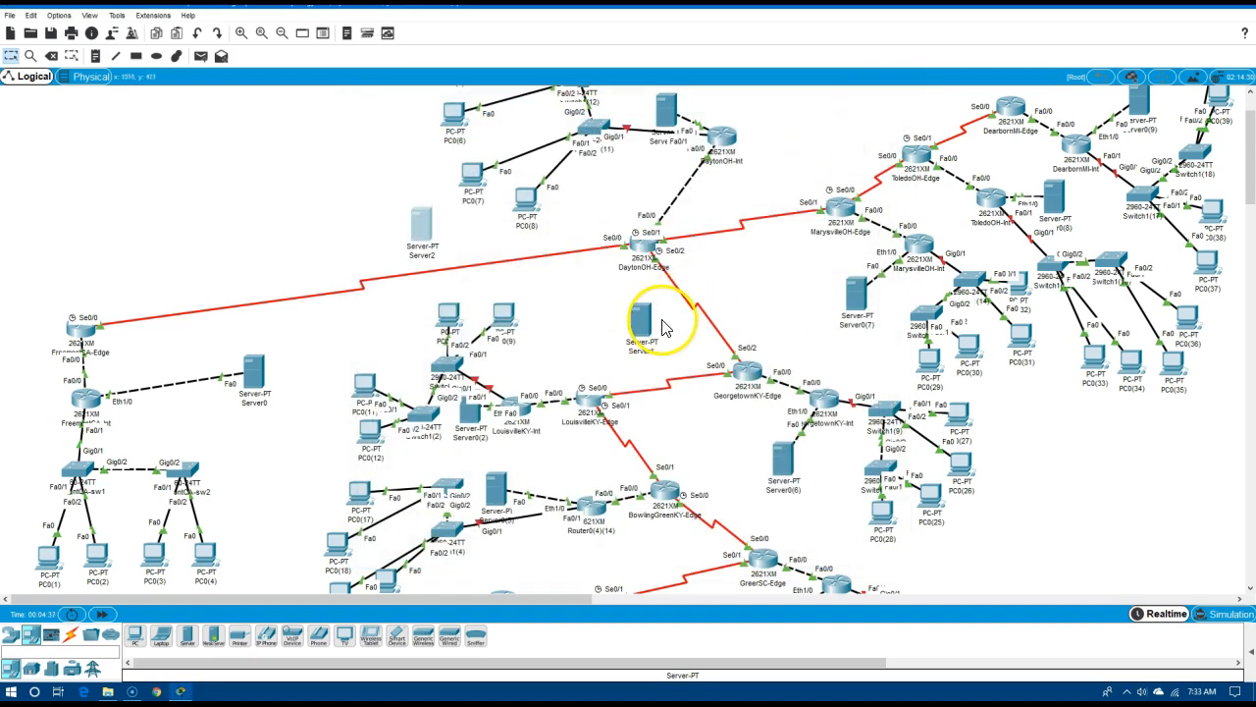
Connect Server2's Fa0 port to FastEthernet0/1 on the DaytonOH-Edge router with a copper cross-over cable
click(70, 636)
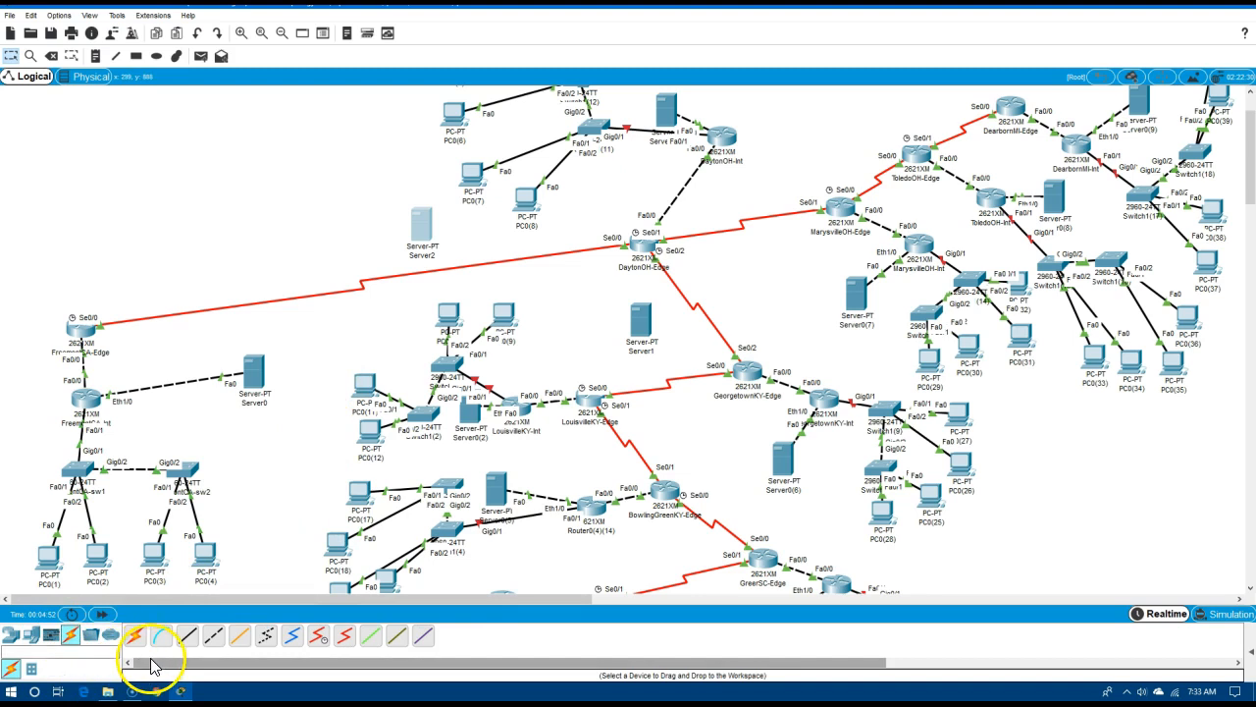
click(213, 635)
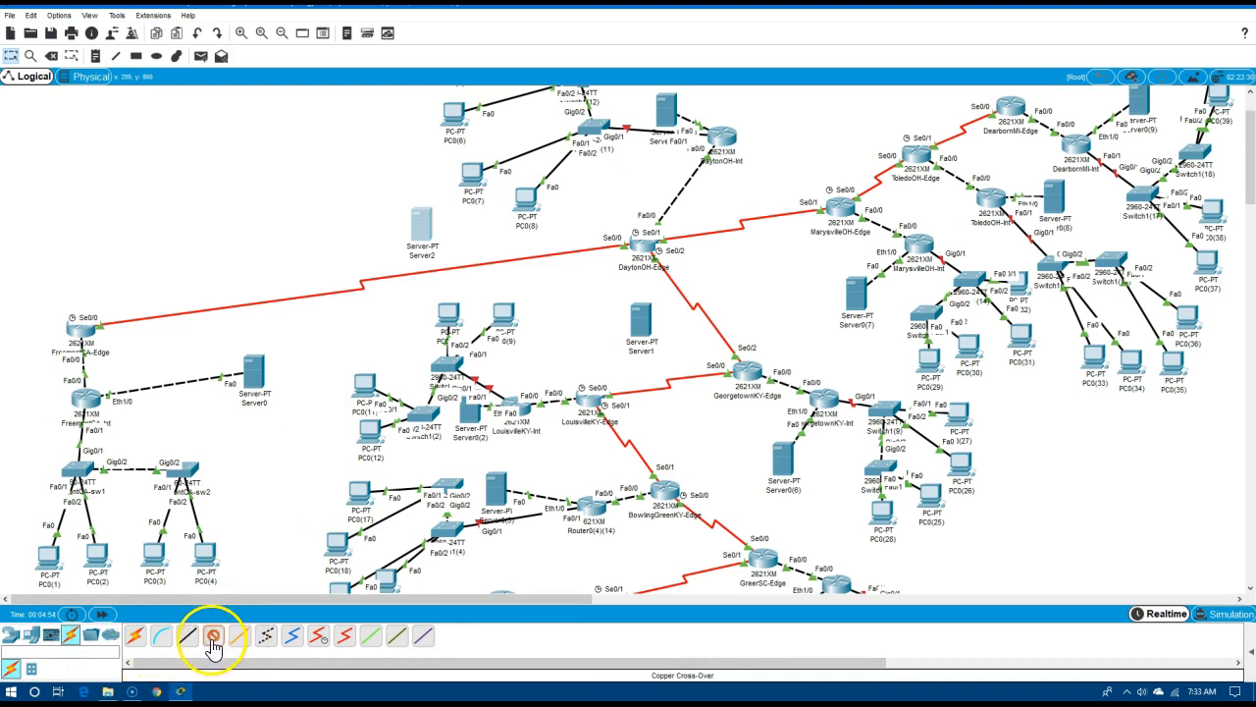
click(417, 218)
click(447, 230)
click(640, 249)
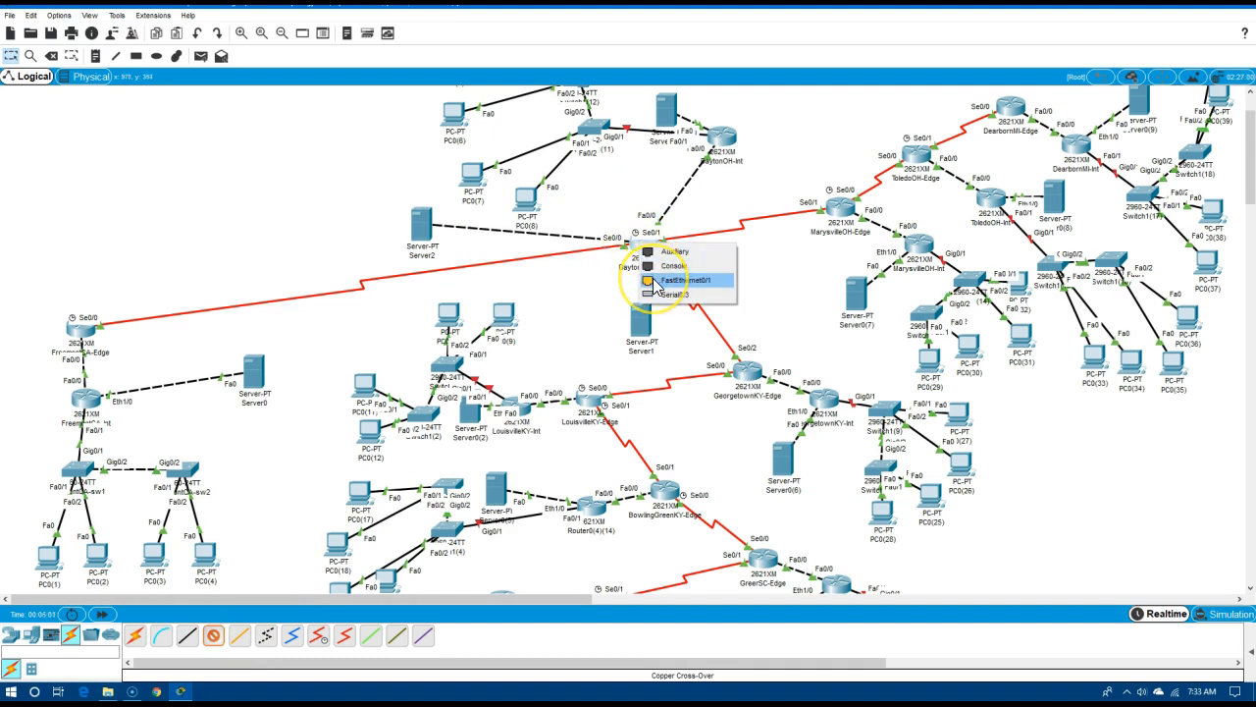
click(655, 282)
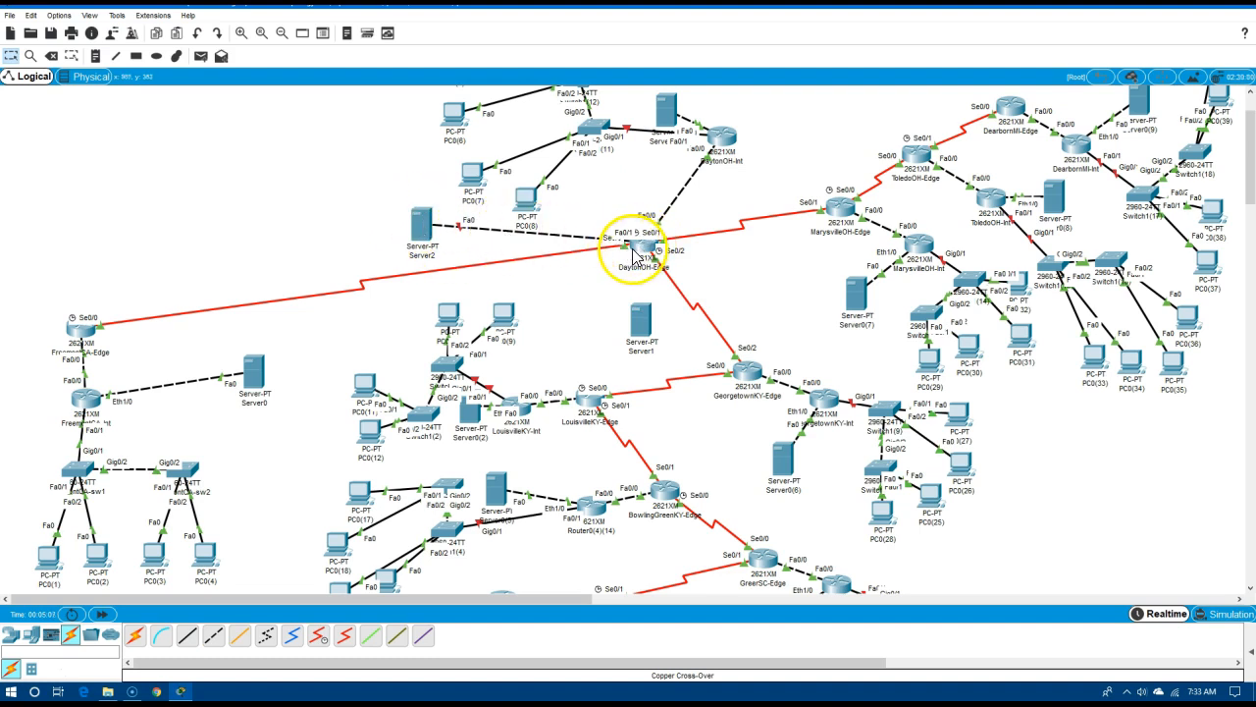
With DaytonOH-Edge powered off, replace its blank slot cover with an NM-1FE-TX module, then restore the router's power
mouse_move(638, 257)
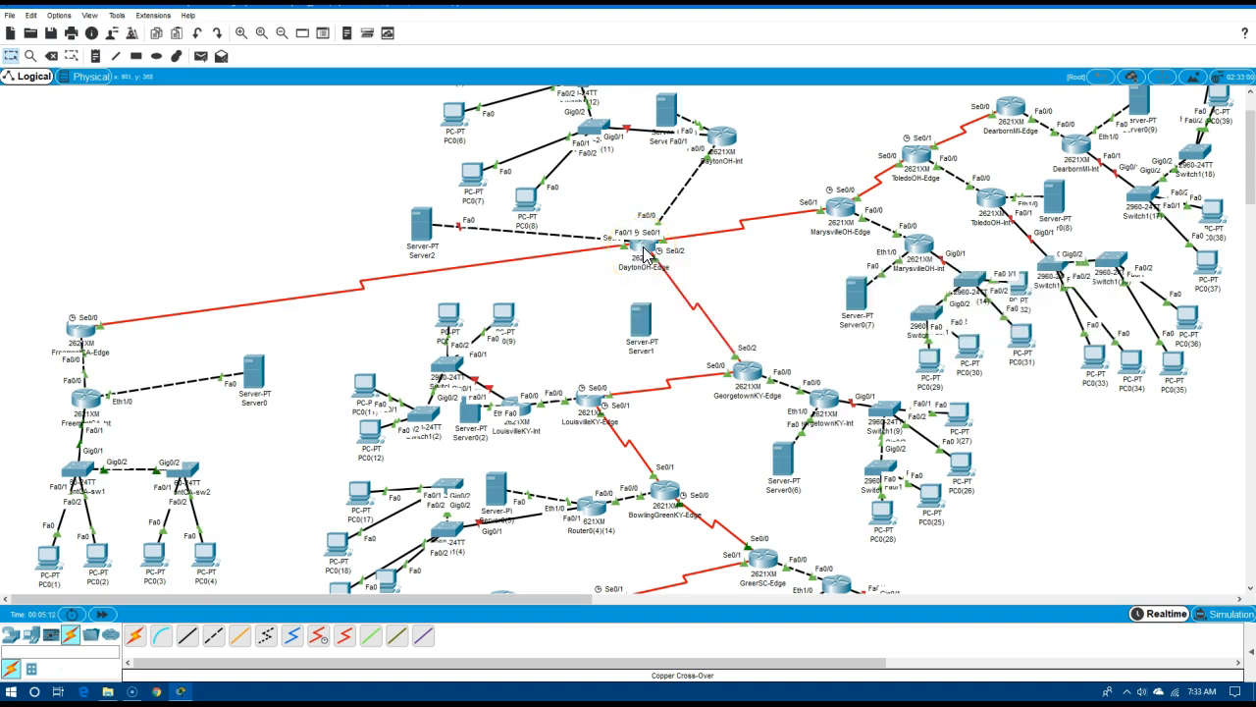
click(644, 255)
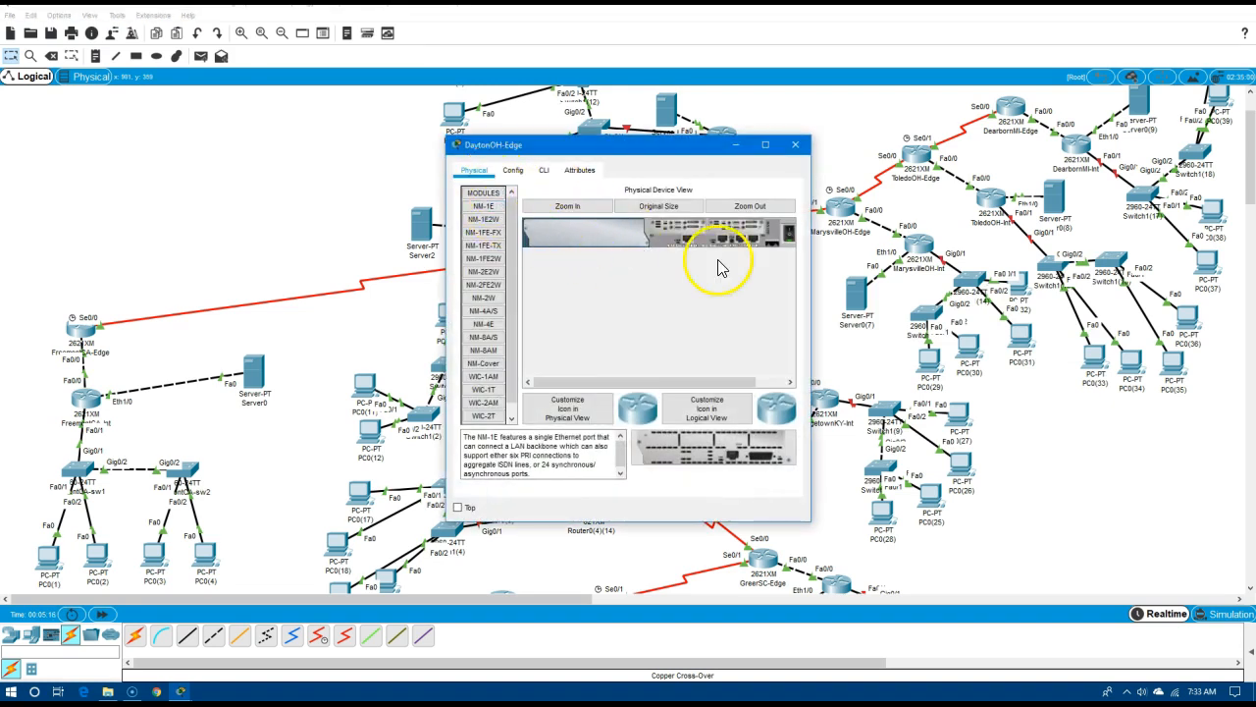
click(788, 238)
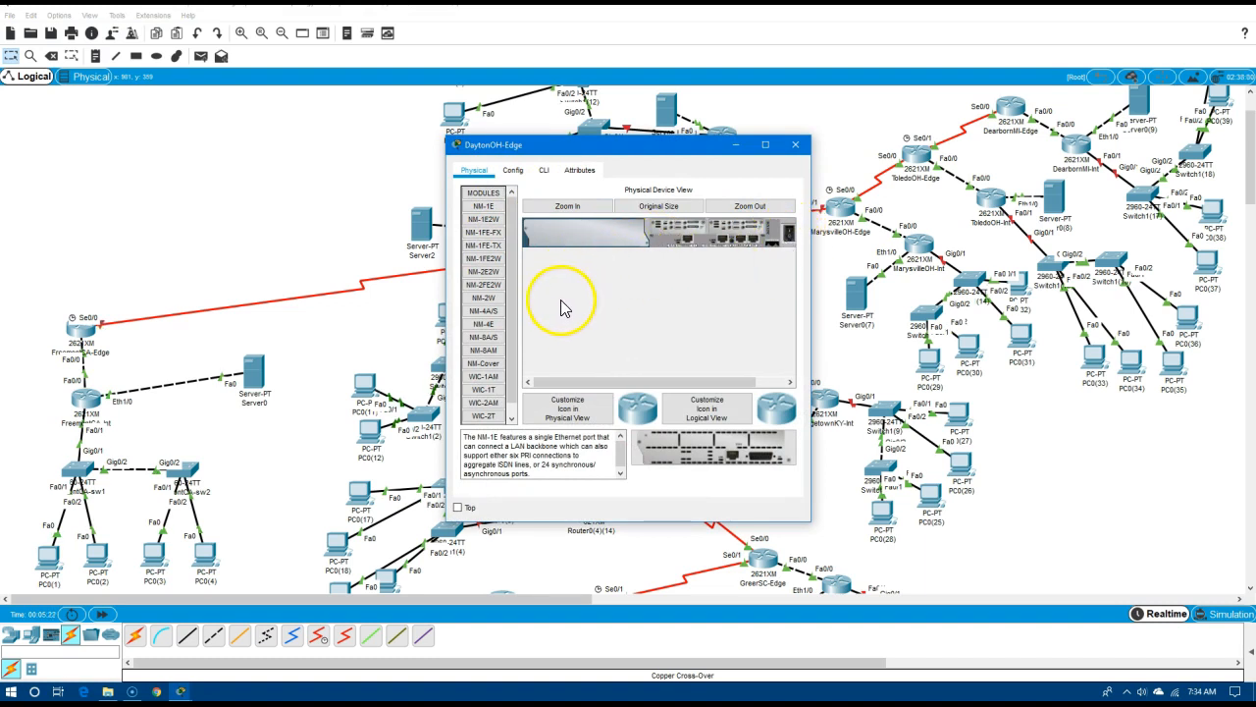
drag(589, 238, 476, 331)
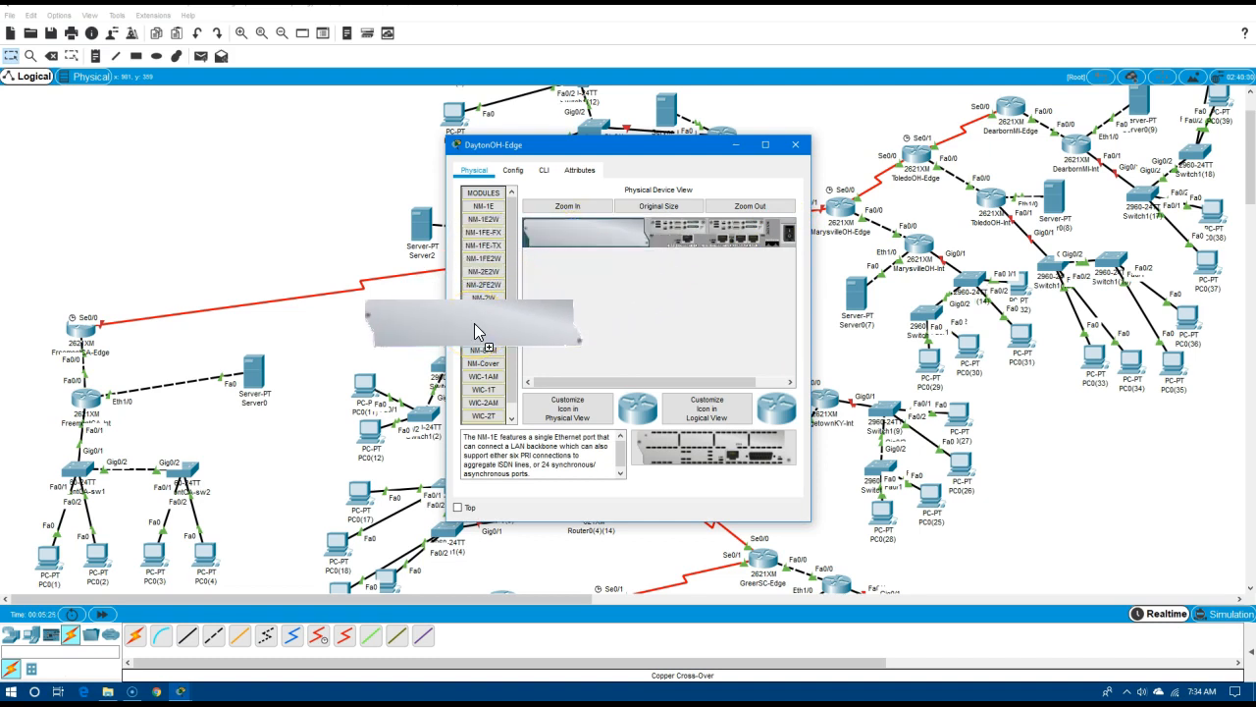
drag(474, 323, 474, 324)
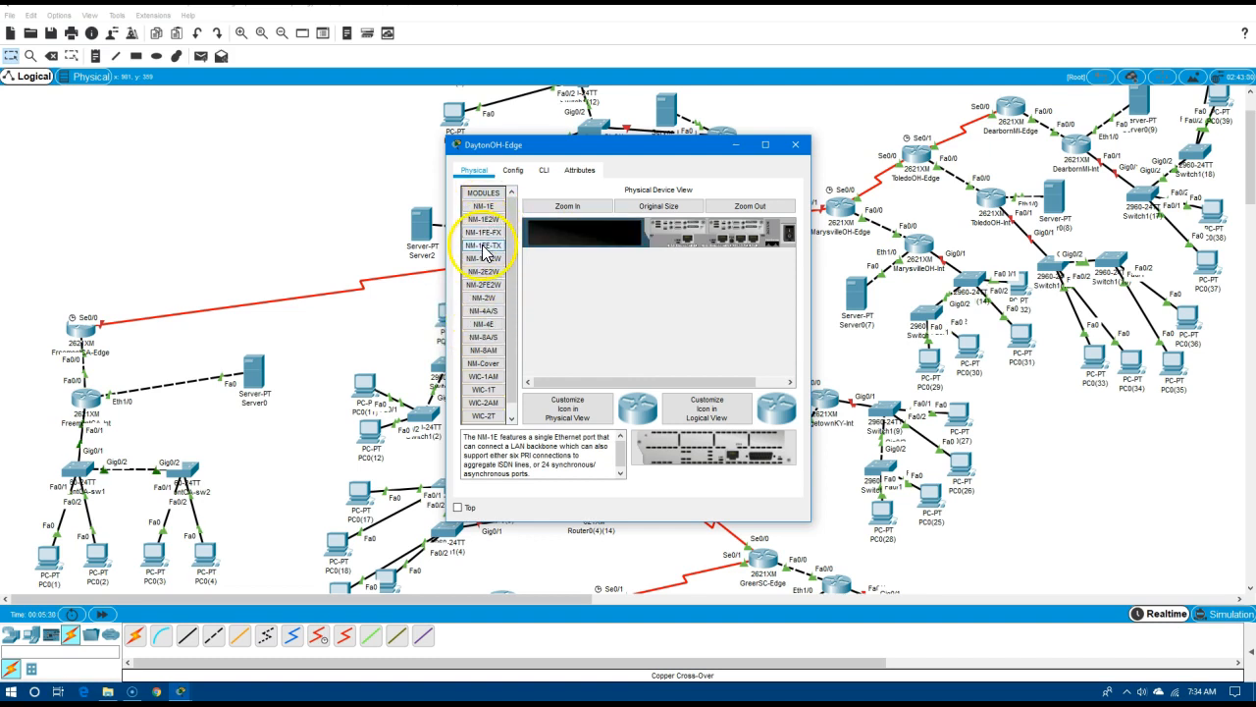
drag(482, 253, 569, 236)
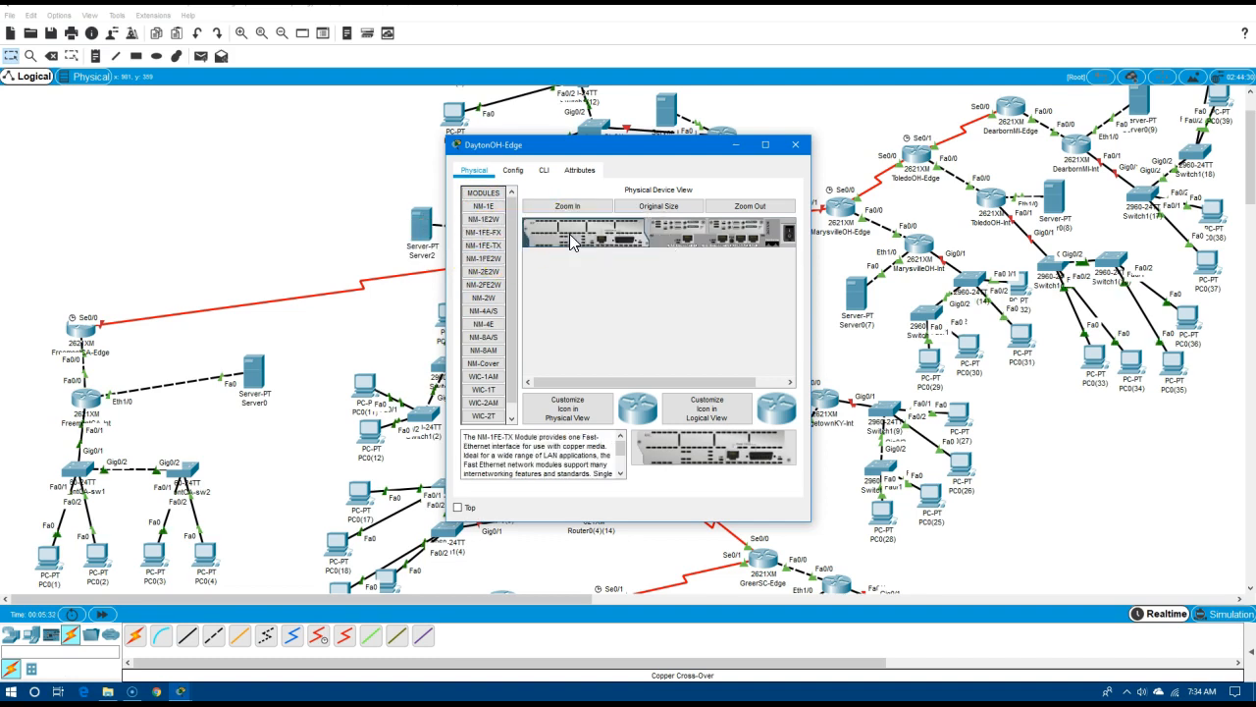
click(788, 233)
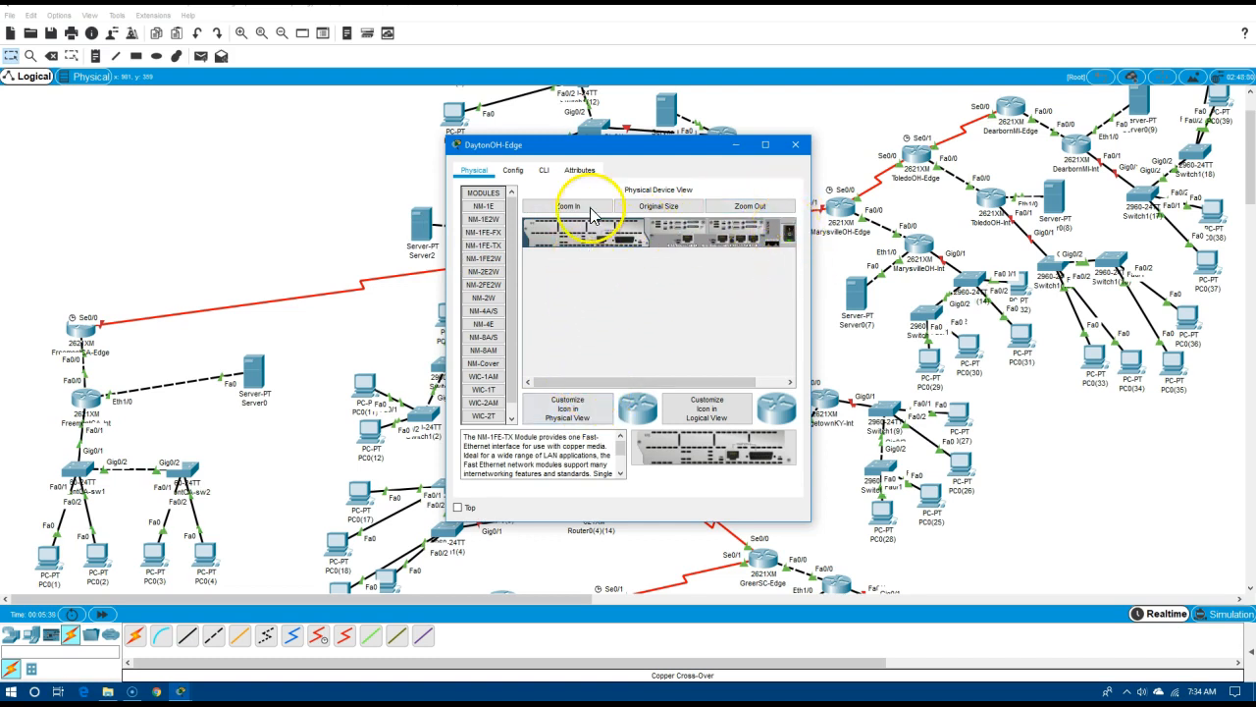
click(796, 147)
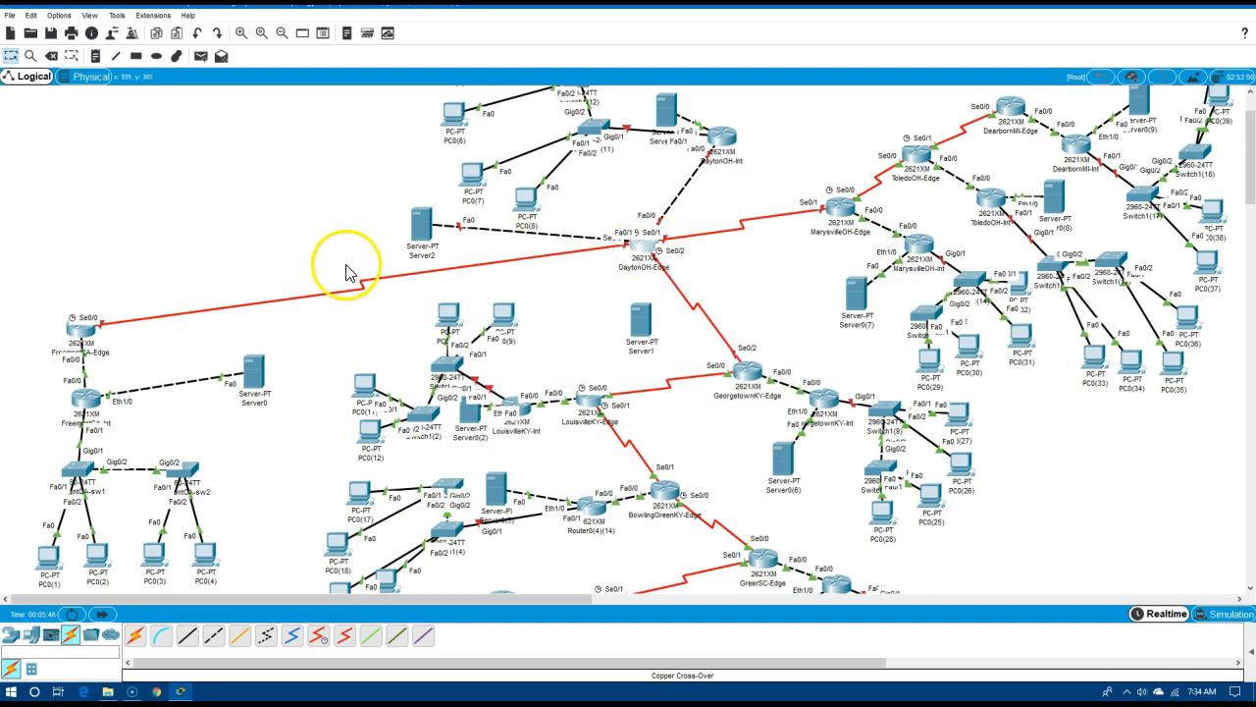
mouse_move(422, 237)
click(422, 236)
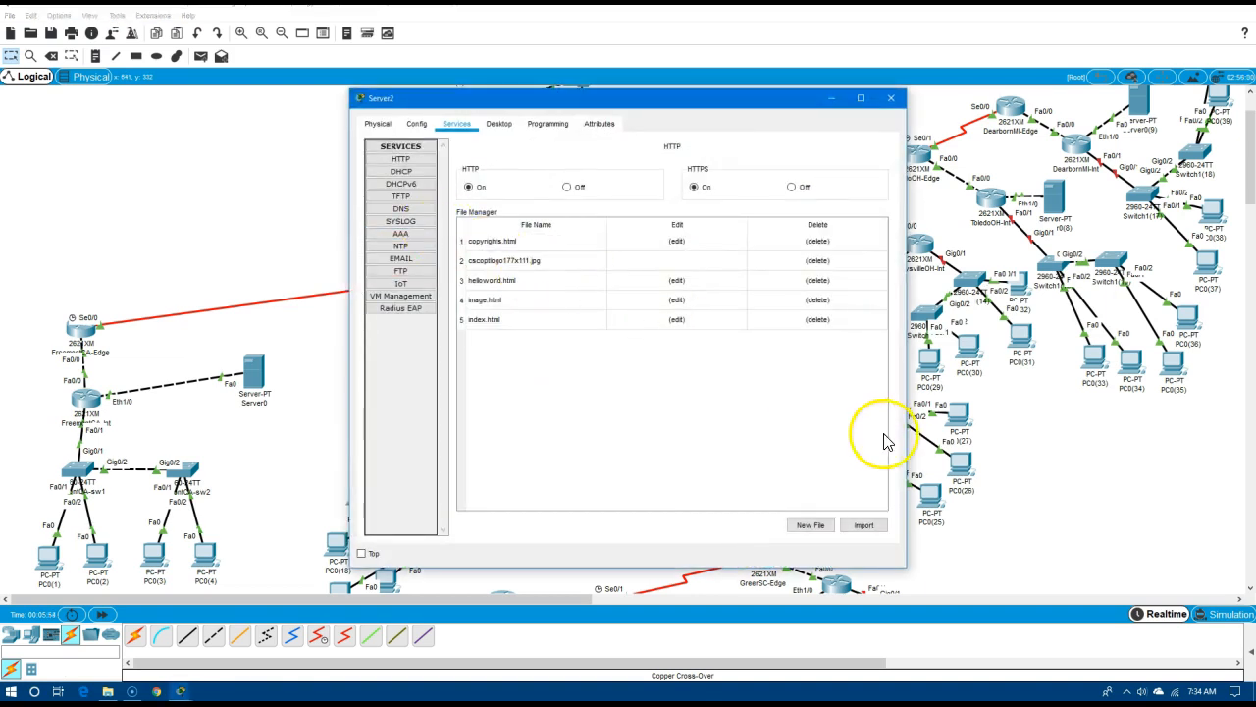
click(889, 102)
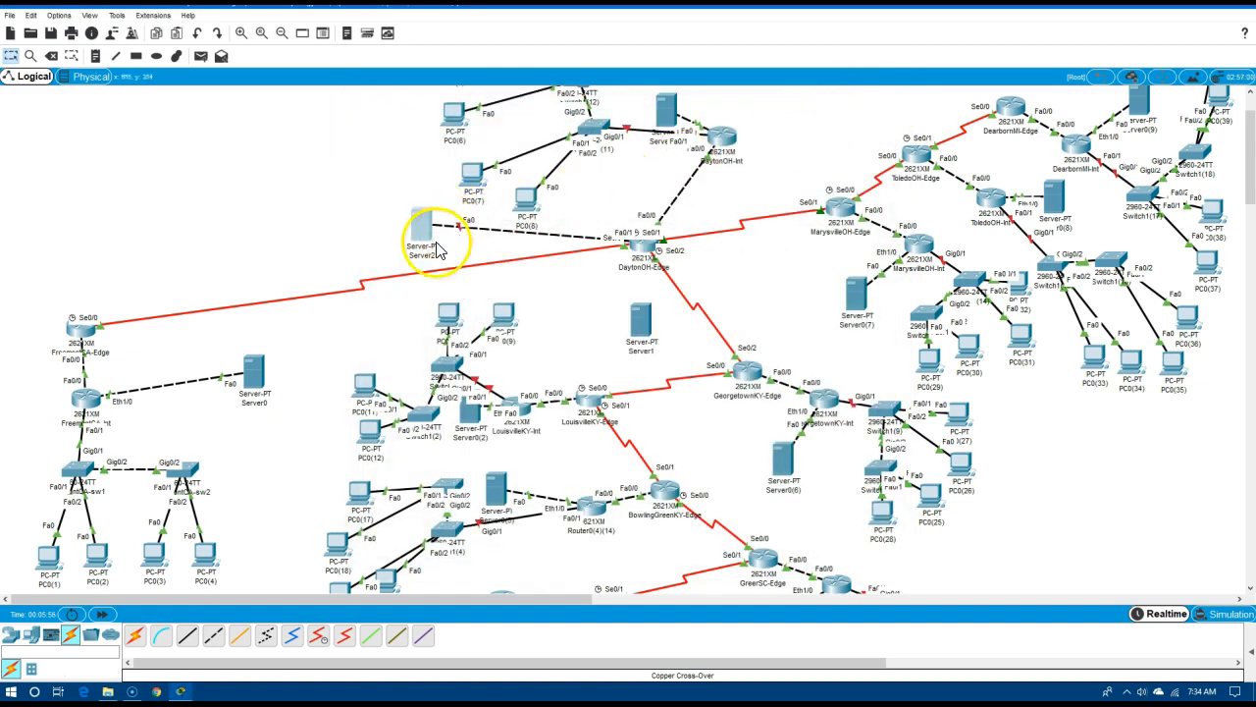
Place another generic Server-PT on the workspace beside Server2 and open its configuration
click(33, 640)
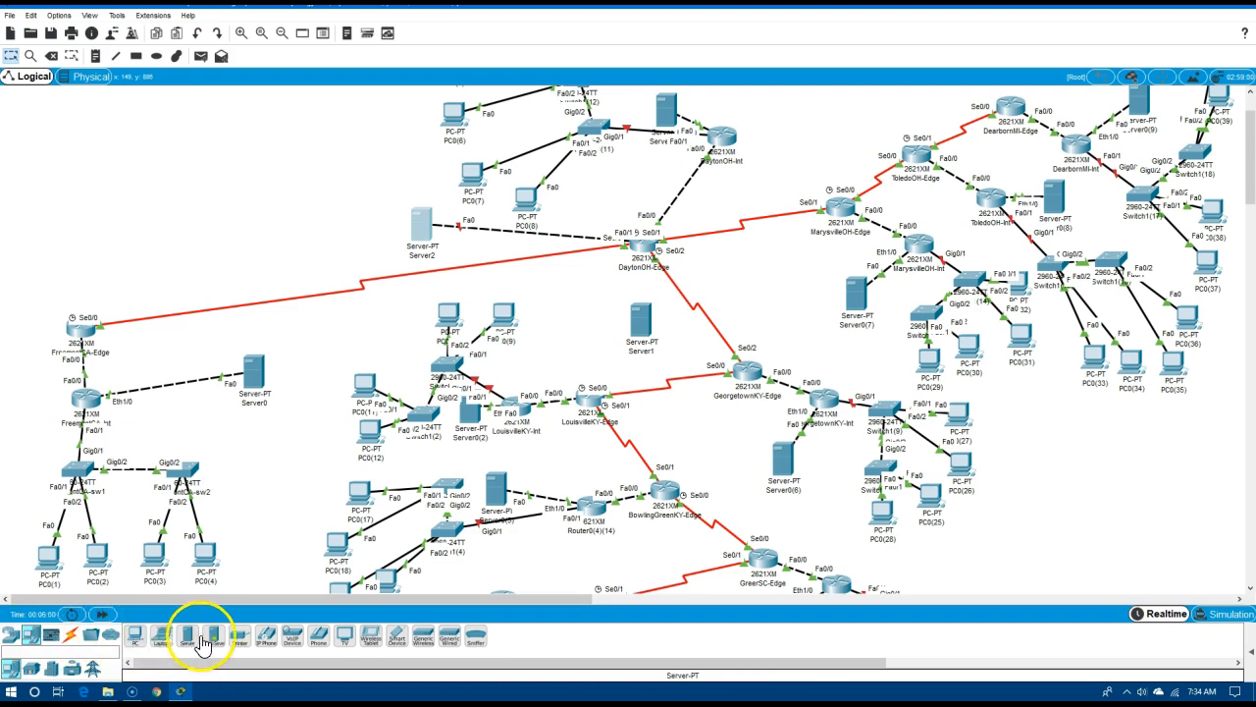
drag(188, 644, 346, 236)
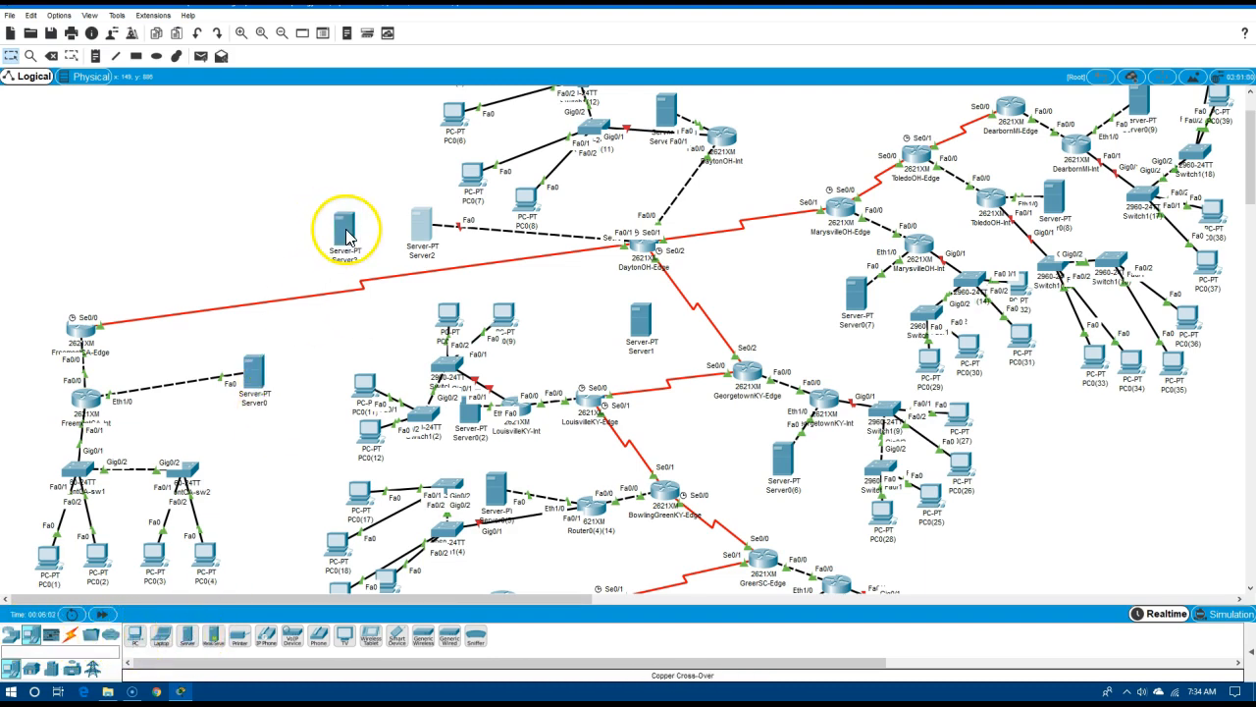
click(355, 257)
Replace the Cisco Packet Tracer heading in Server3's index.html with Facebook.com, overwrite the saved file, and close the server
click(457, 123)
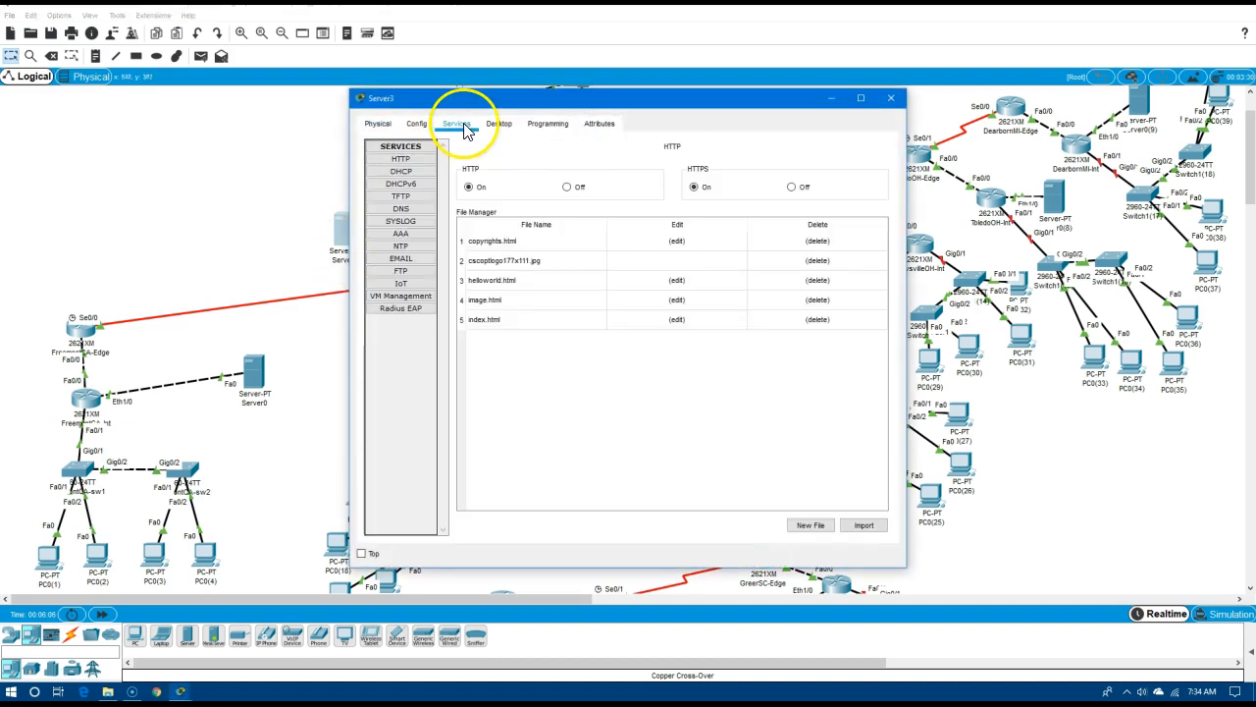
click(676, 319)
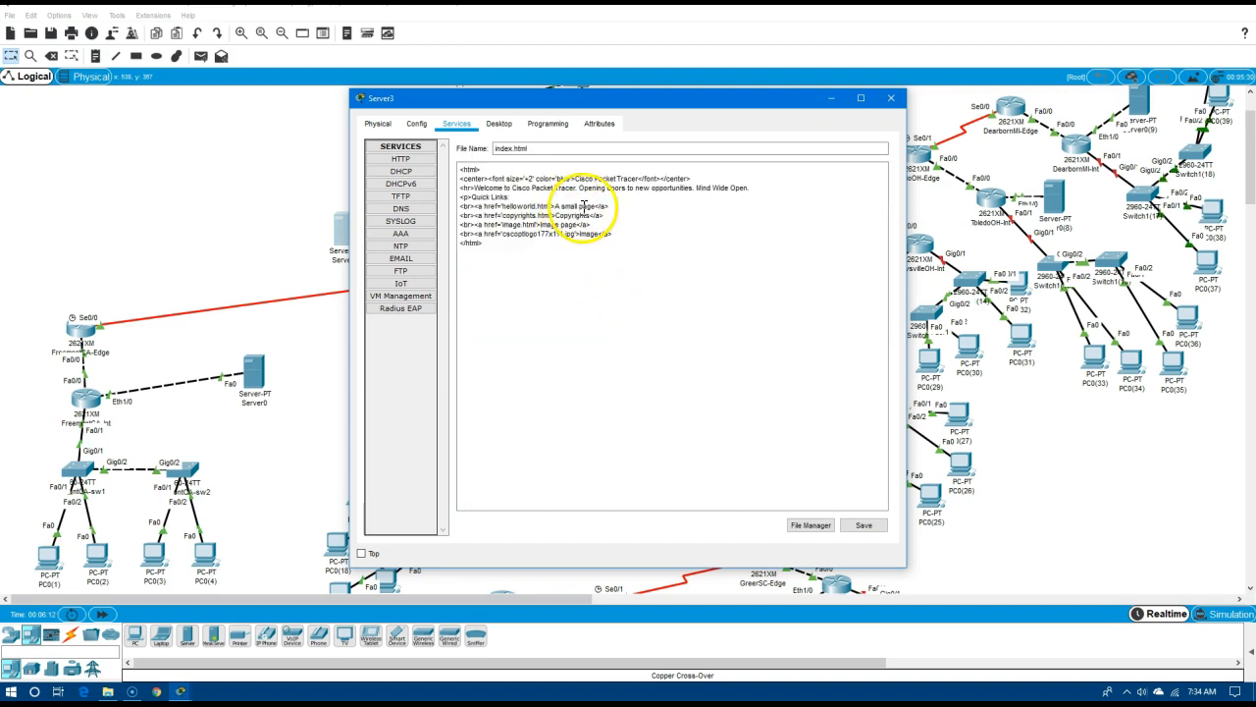
drag(642, 177, 579, 179)
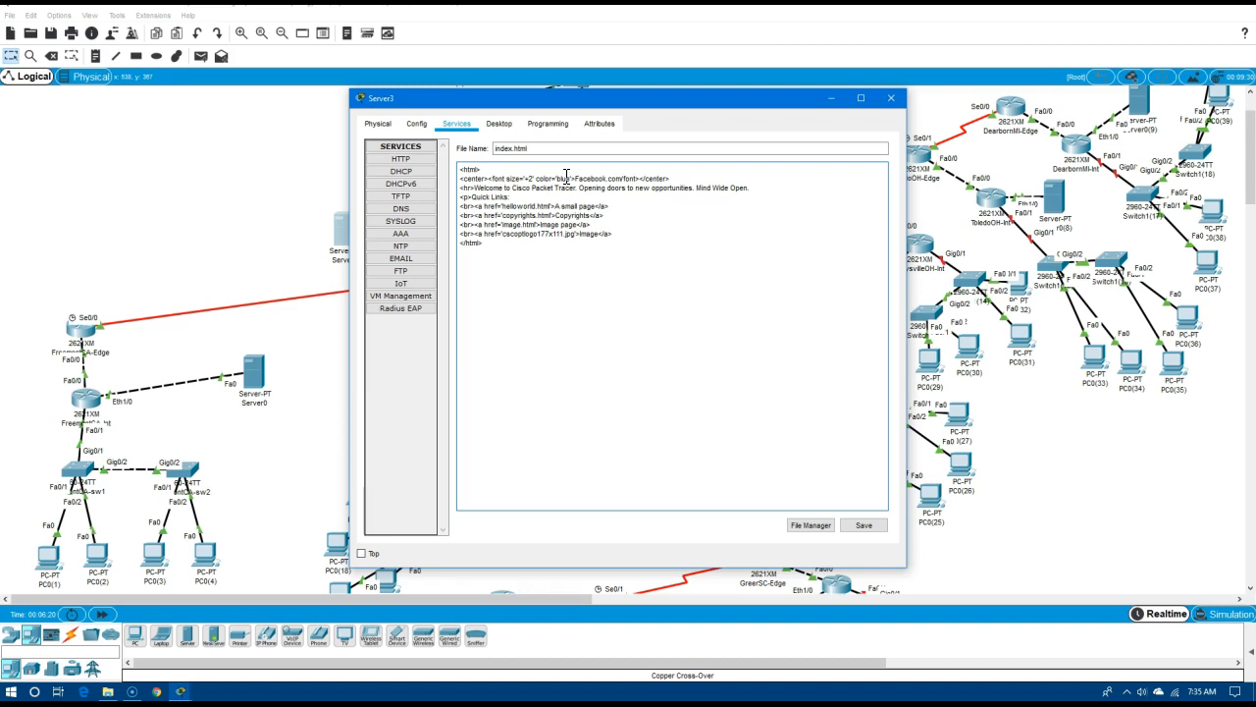
click(872, 528)
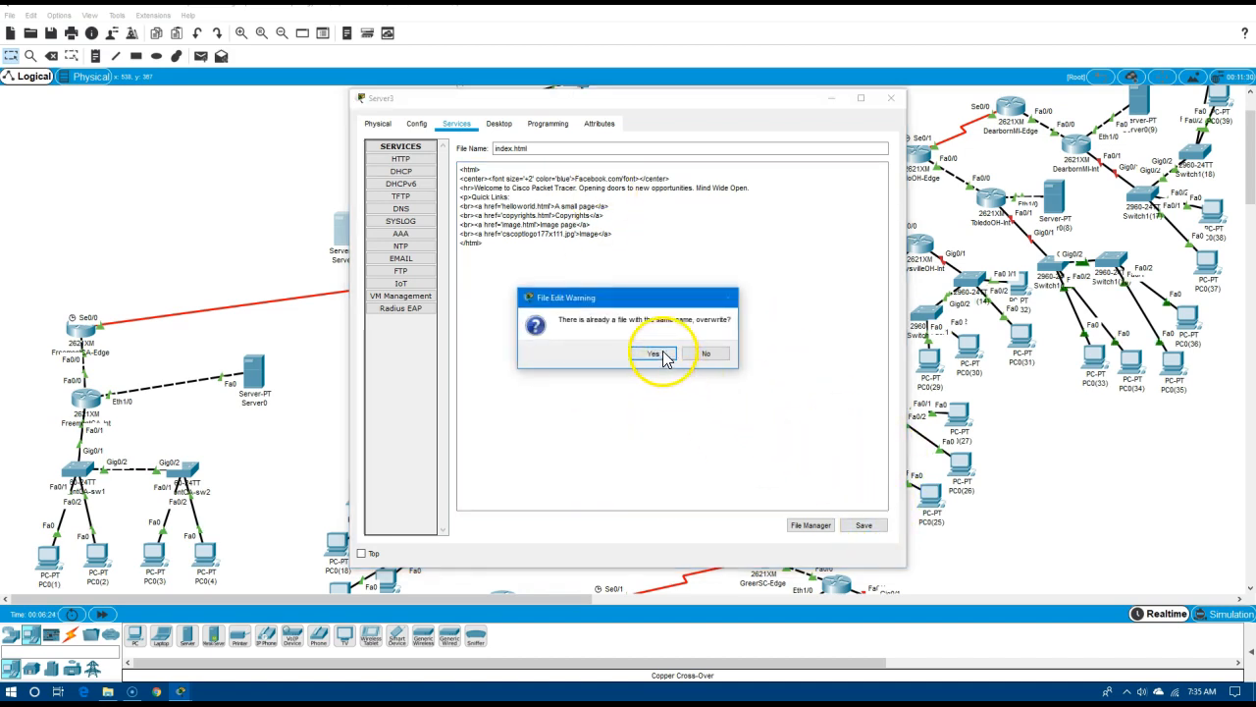
click(652, 355)
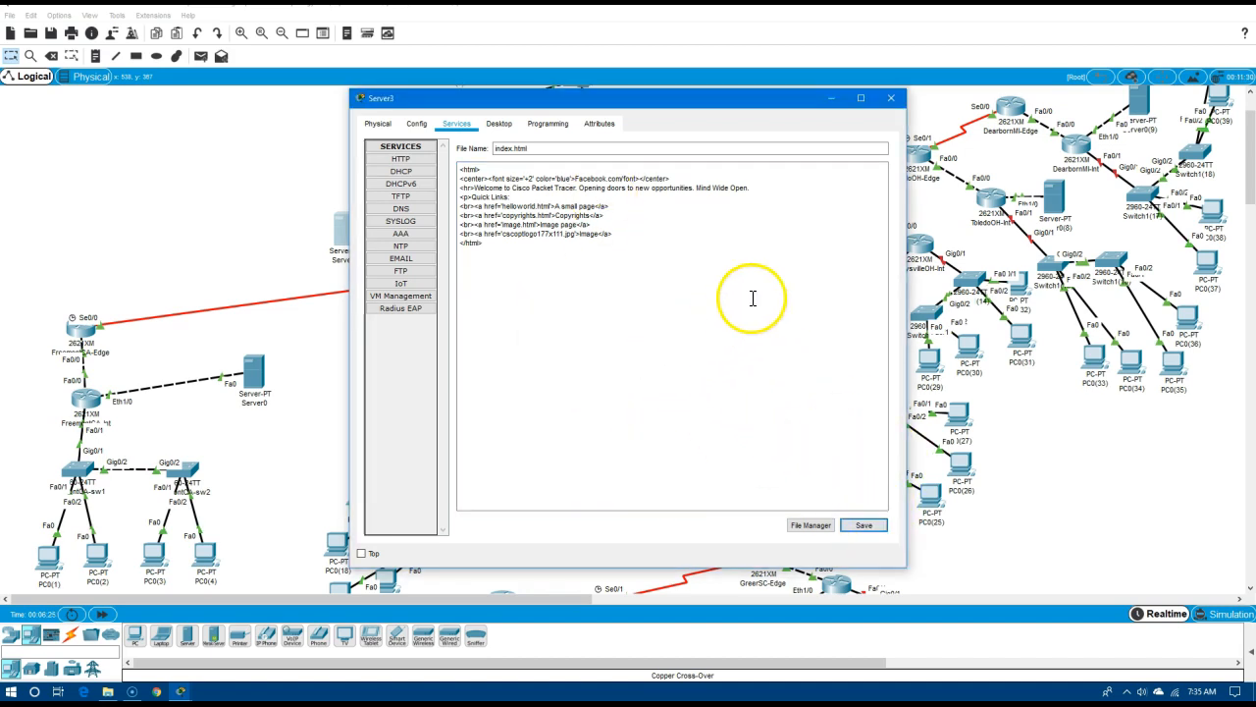
click(891, 98)
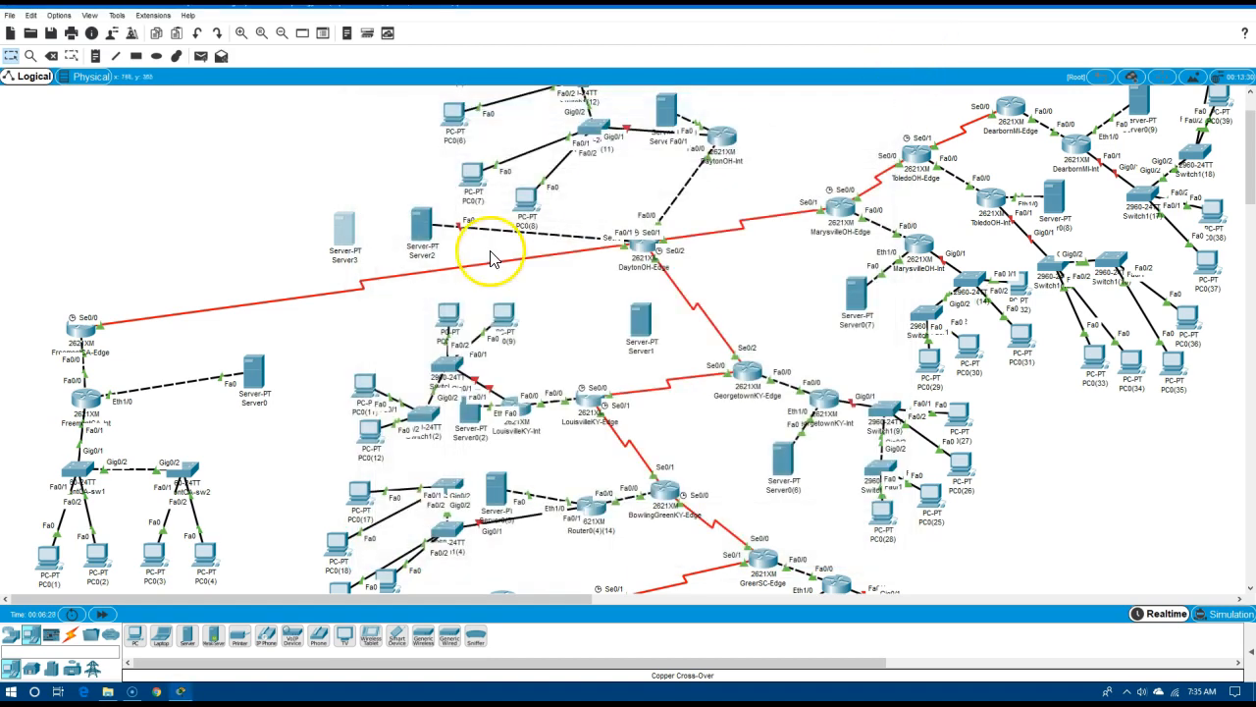
Connect Server3's Fa0 port to FastEthernet1/0 on the DaytonOH-Edge router with a copper cross-over cable
click(71, 635)
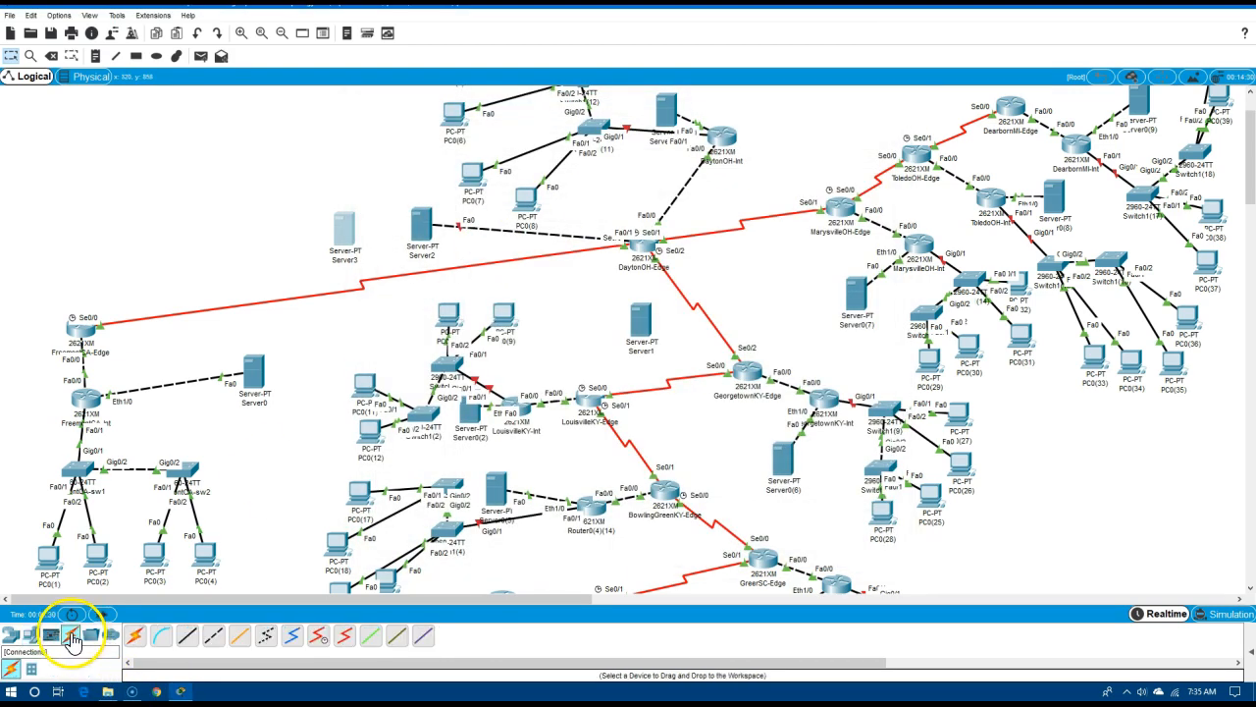
click(213, 635)
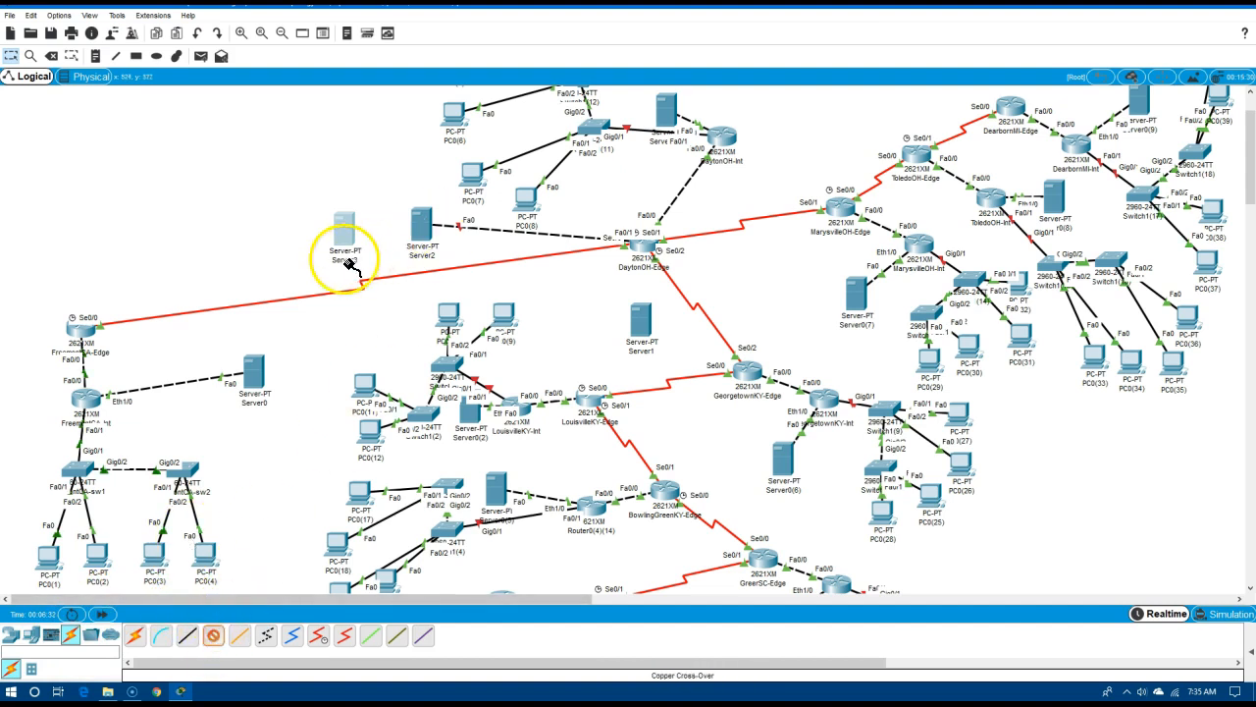
click(413, 236)
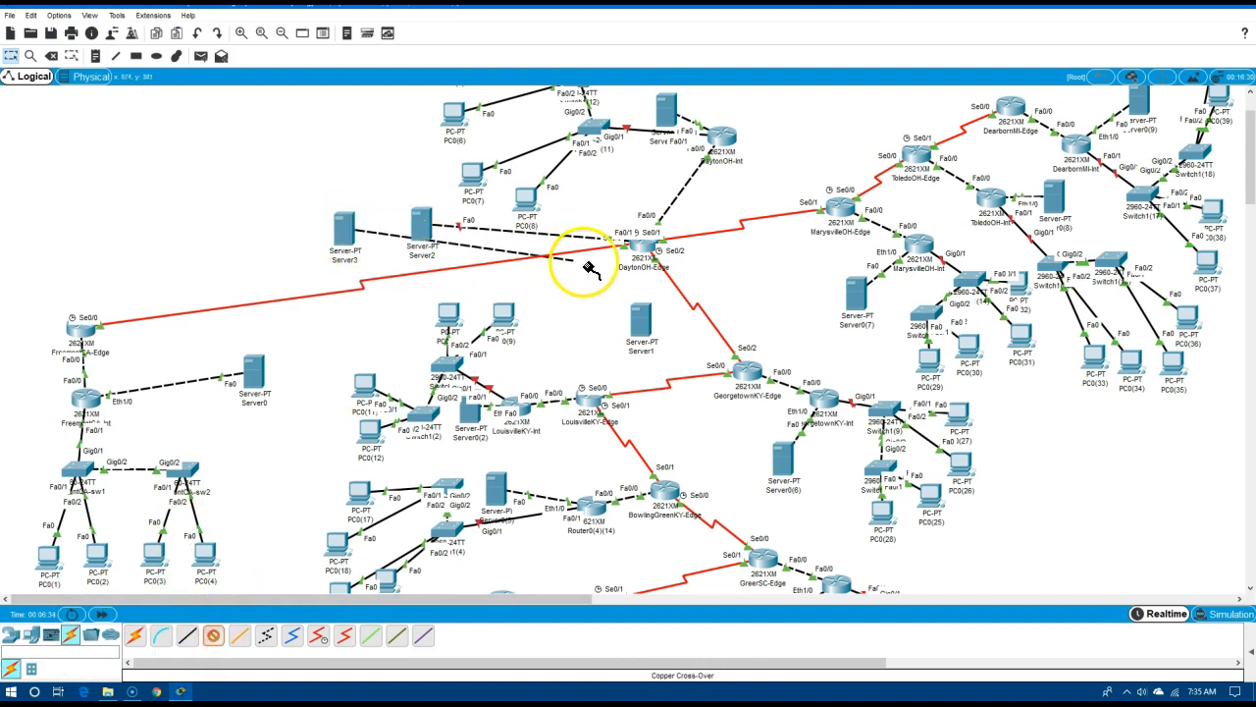
click(640, 245)
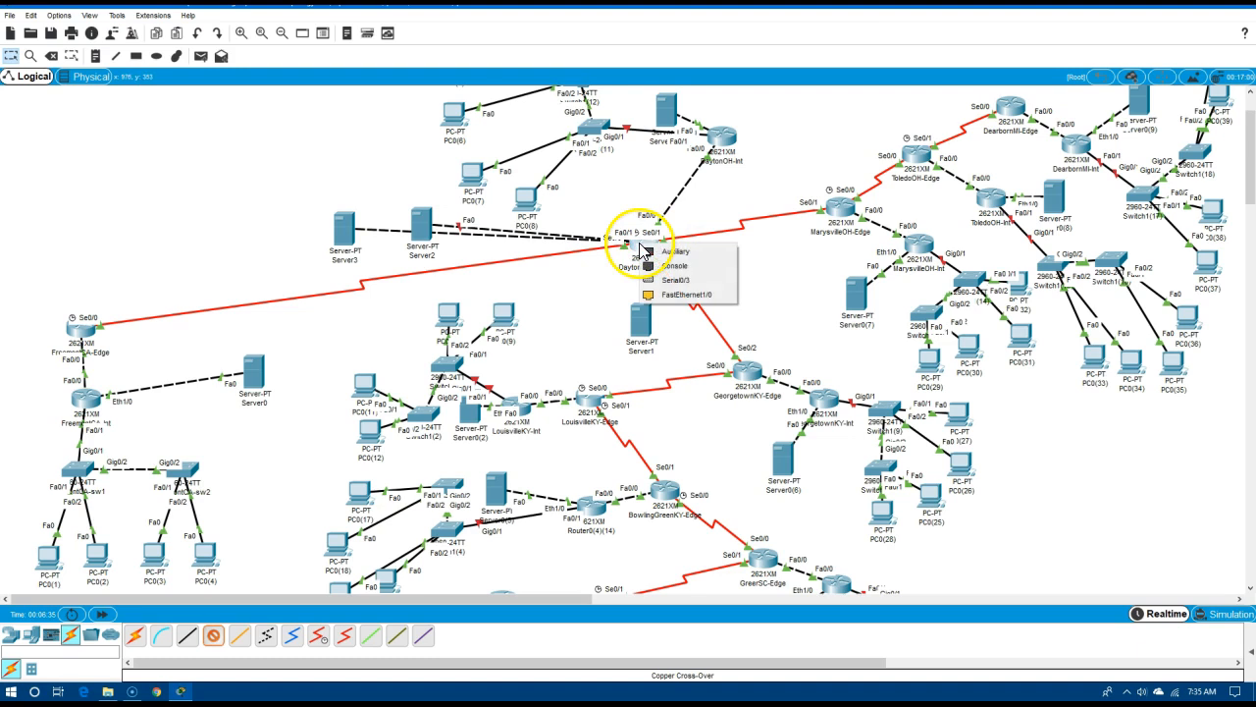
click(684, 297)
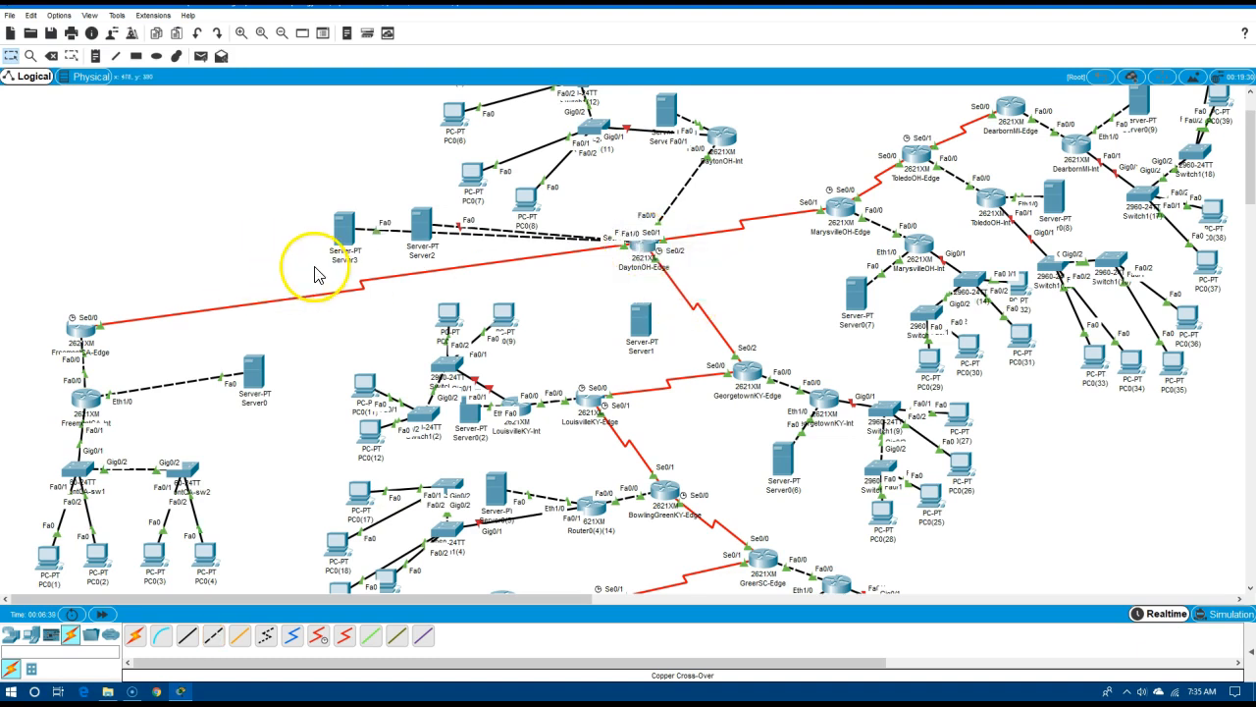
Check the heading in Server3's index.html, set the server's display name to Facebook, and close it
click(348, 258)
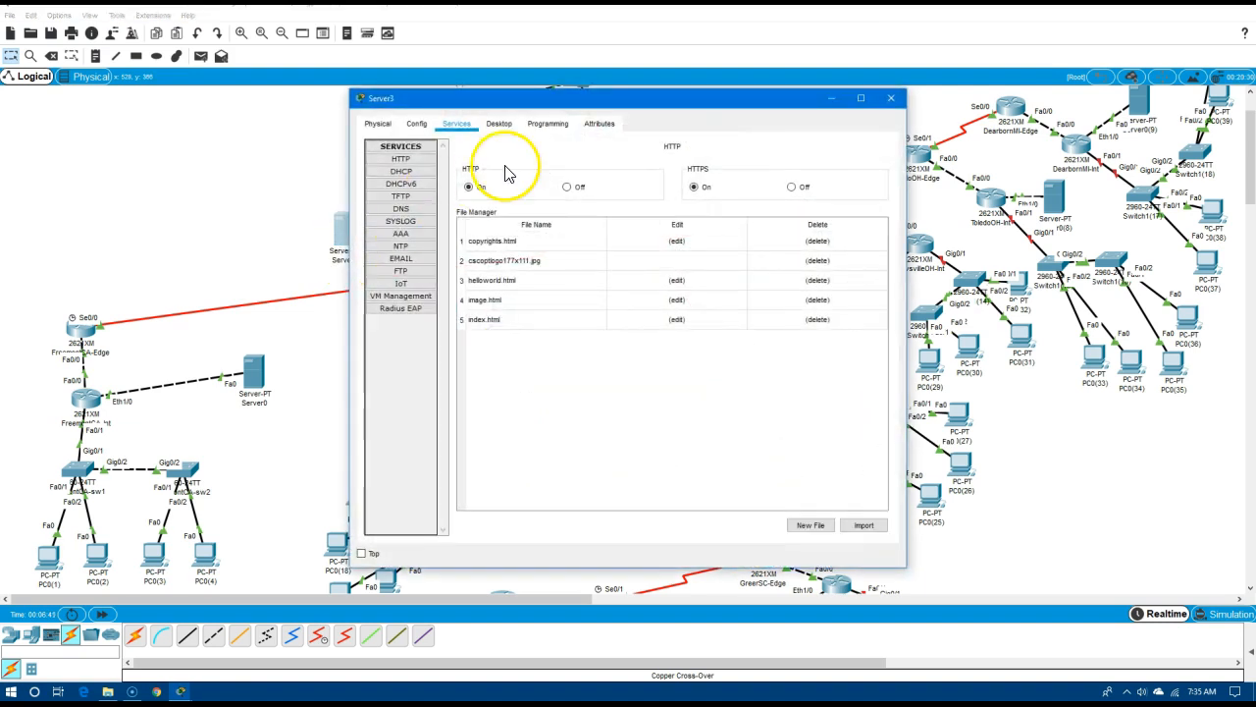
click(394, 128)
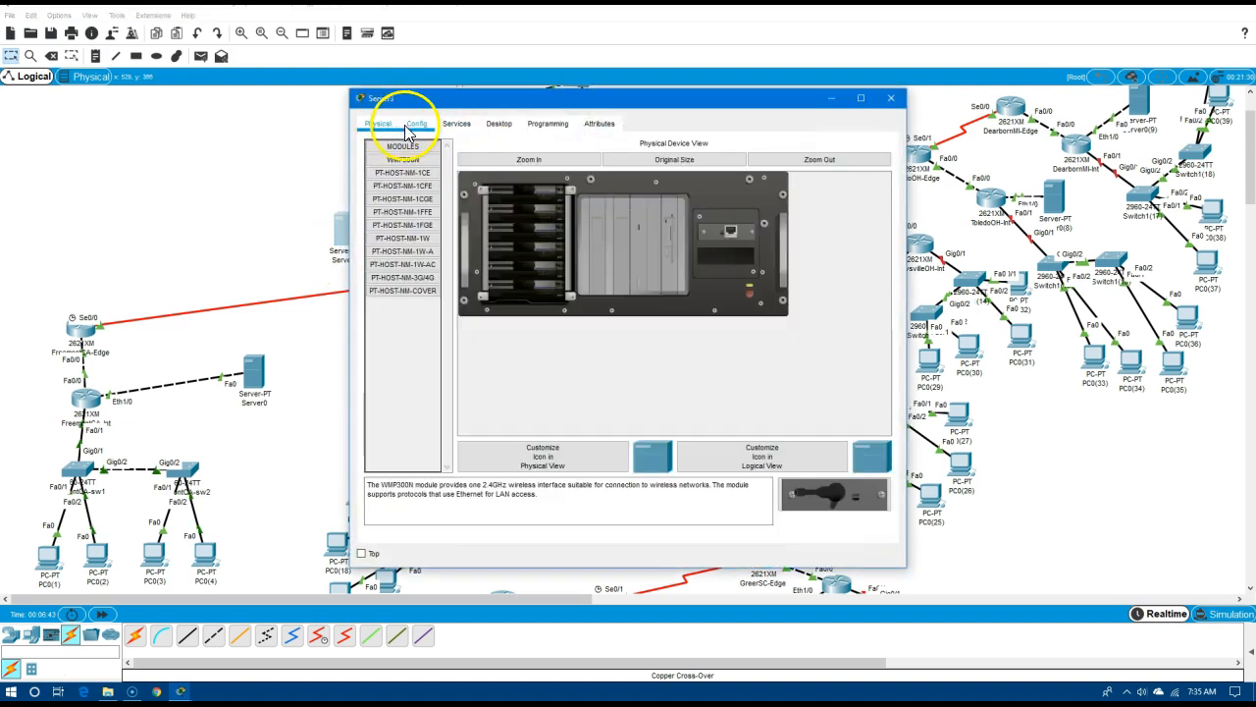
click(416, 125)
drag(566, 181, 513, 182)
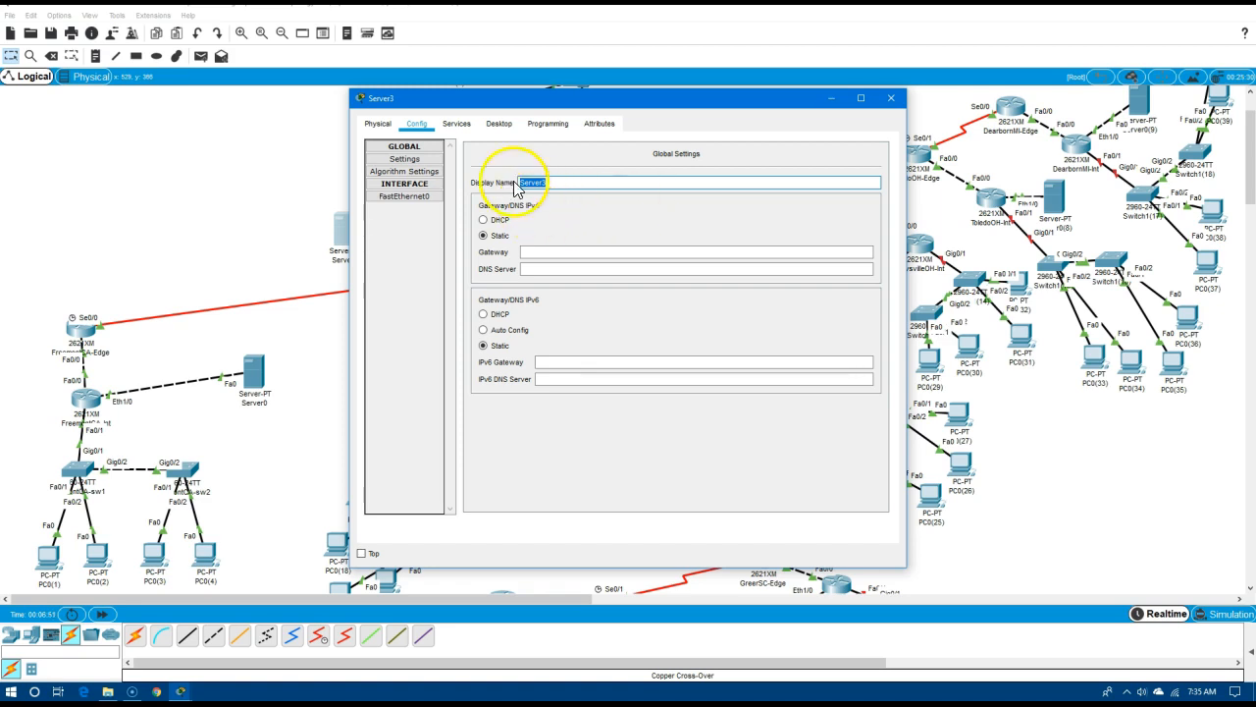
click(461, 130)
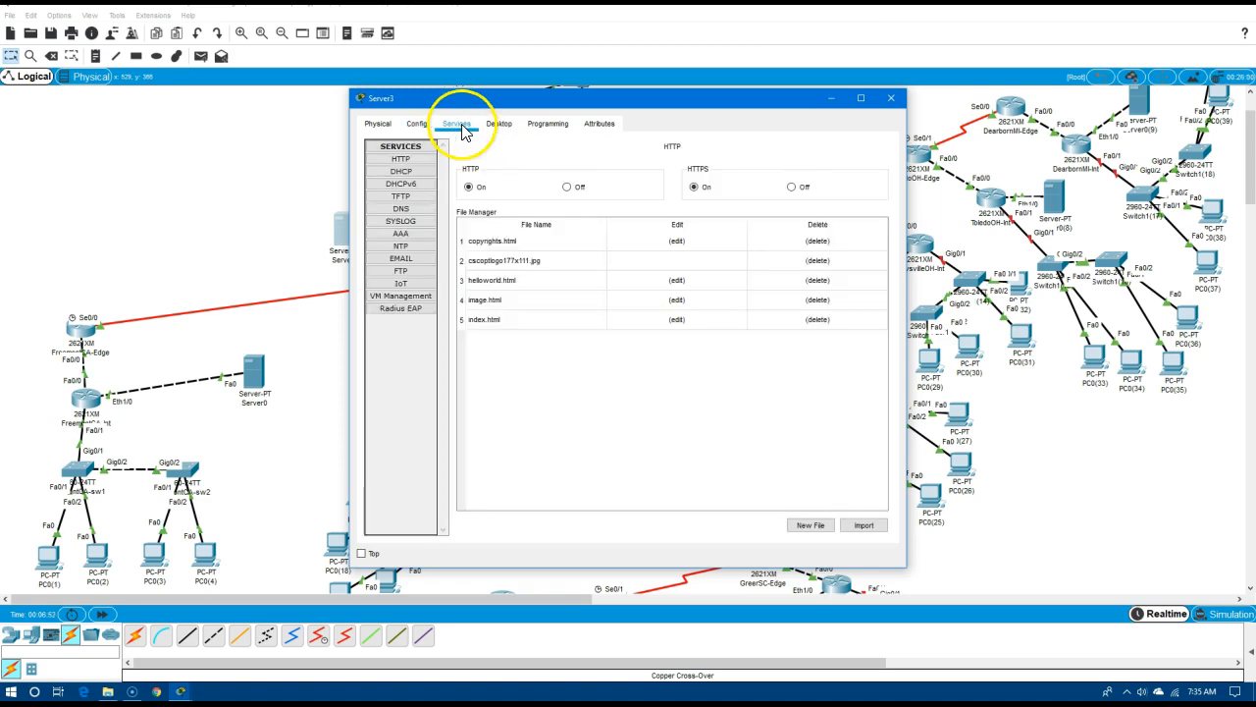
click(676, 320)
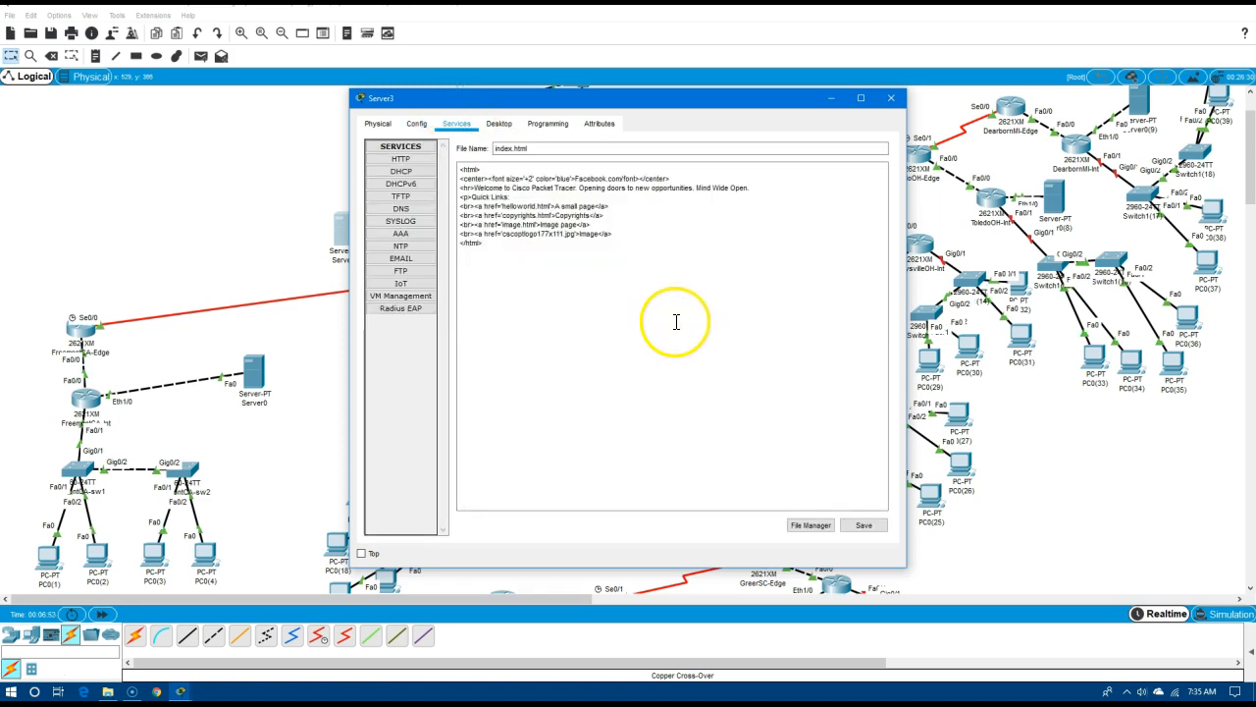
click(416, 124)
drag(548, 183, 503, 178)
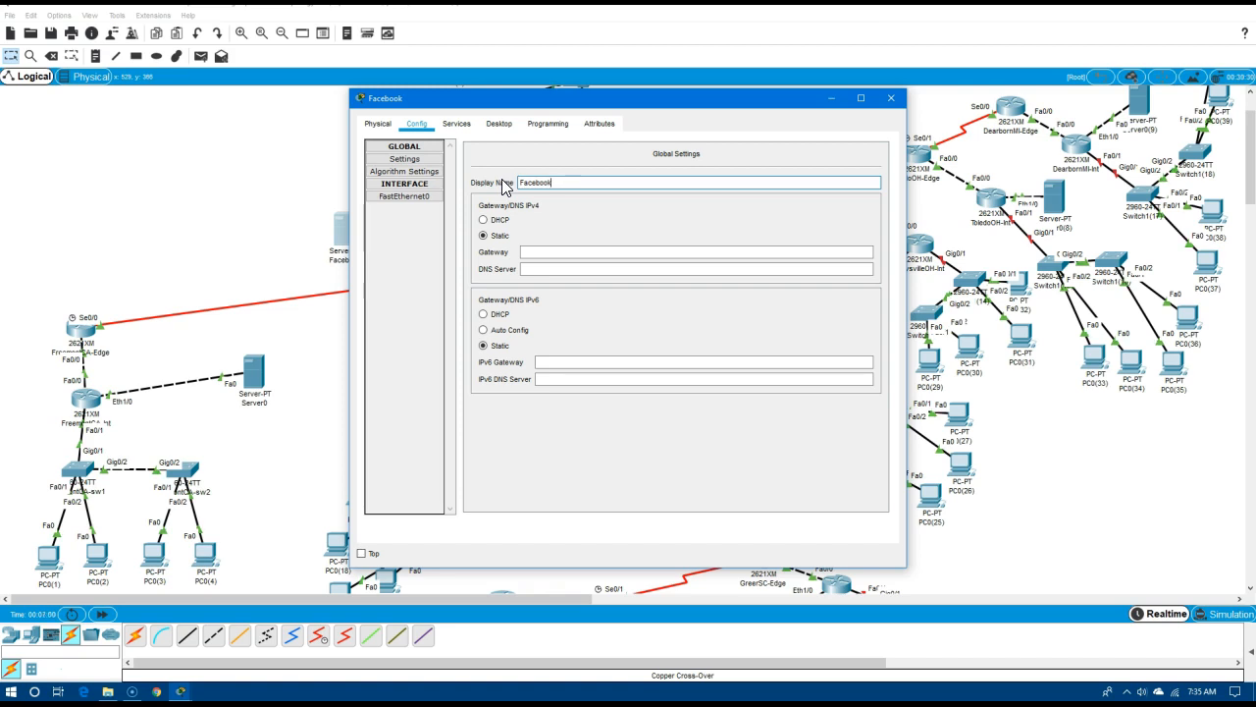
click(893, 102)
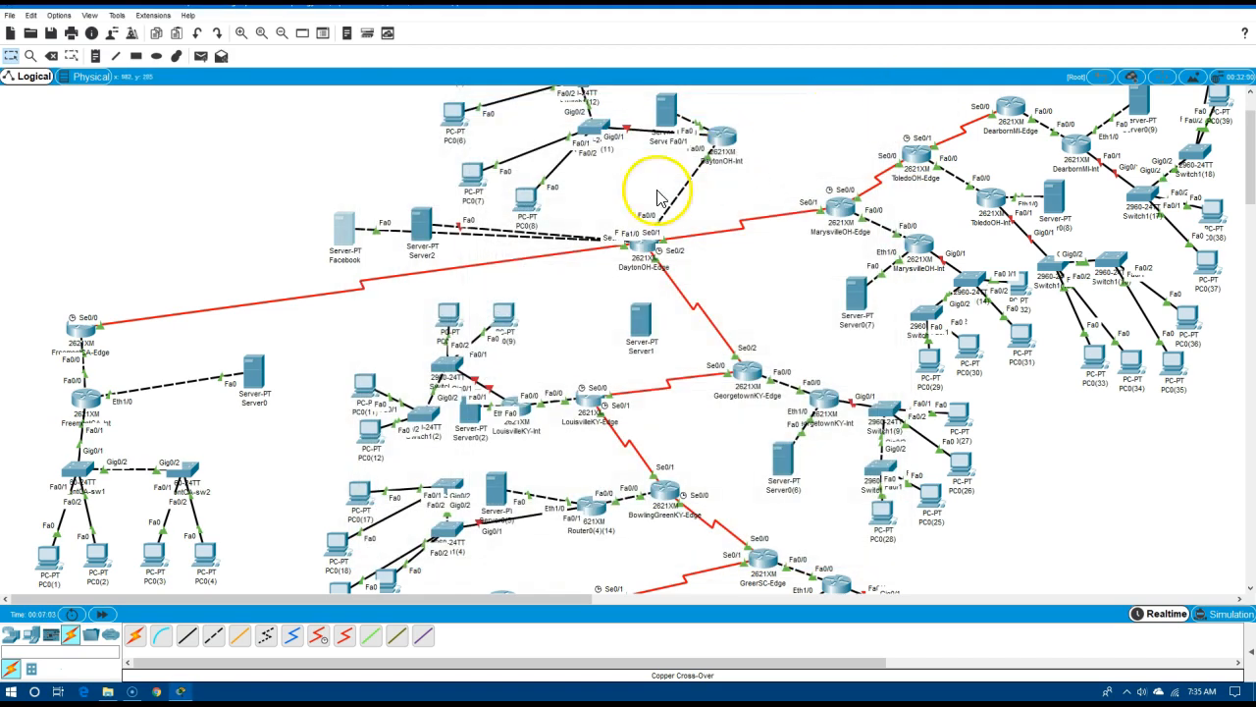
Rename Server2 as Google using its label on the workspace
click(411, 257)
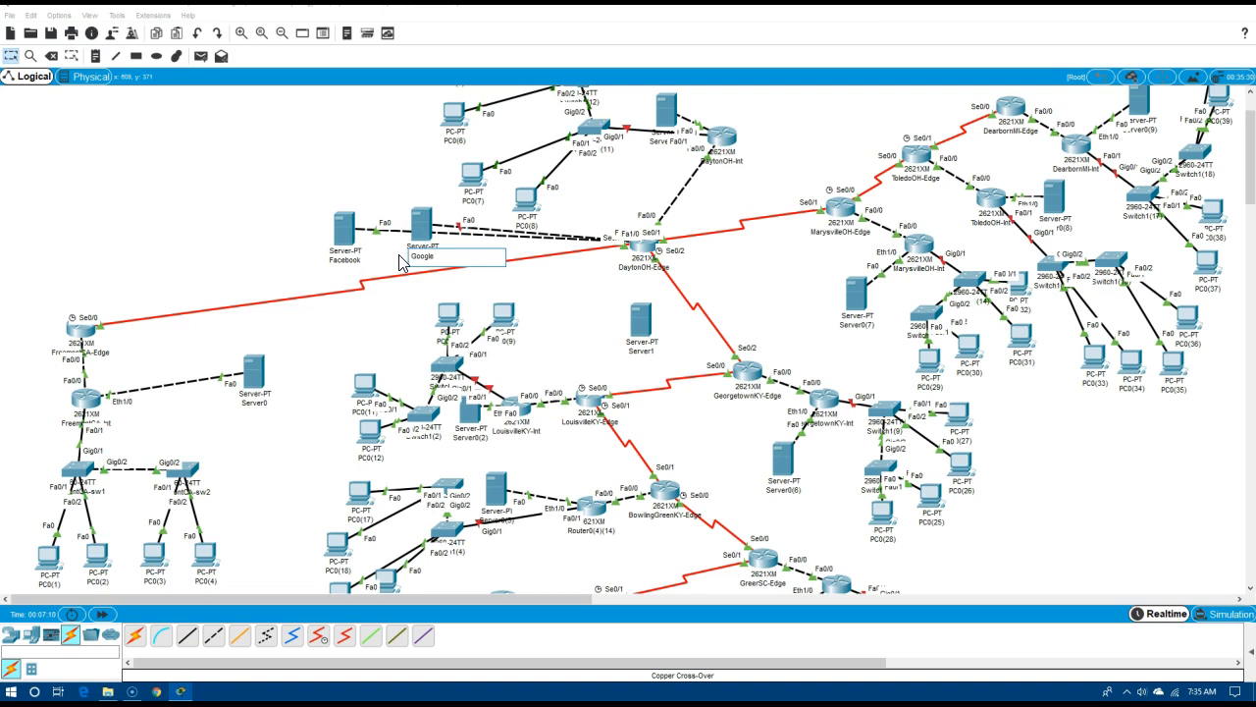
key(Return)
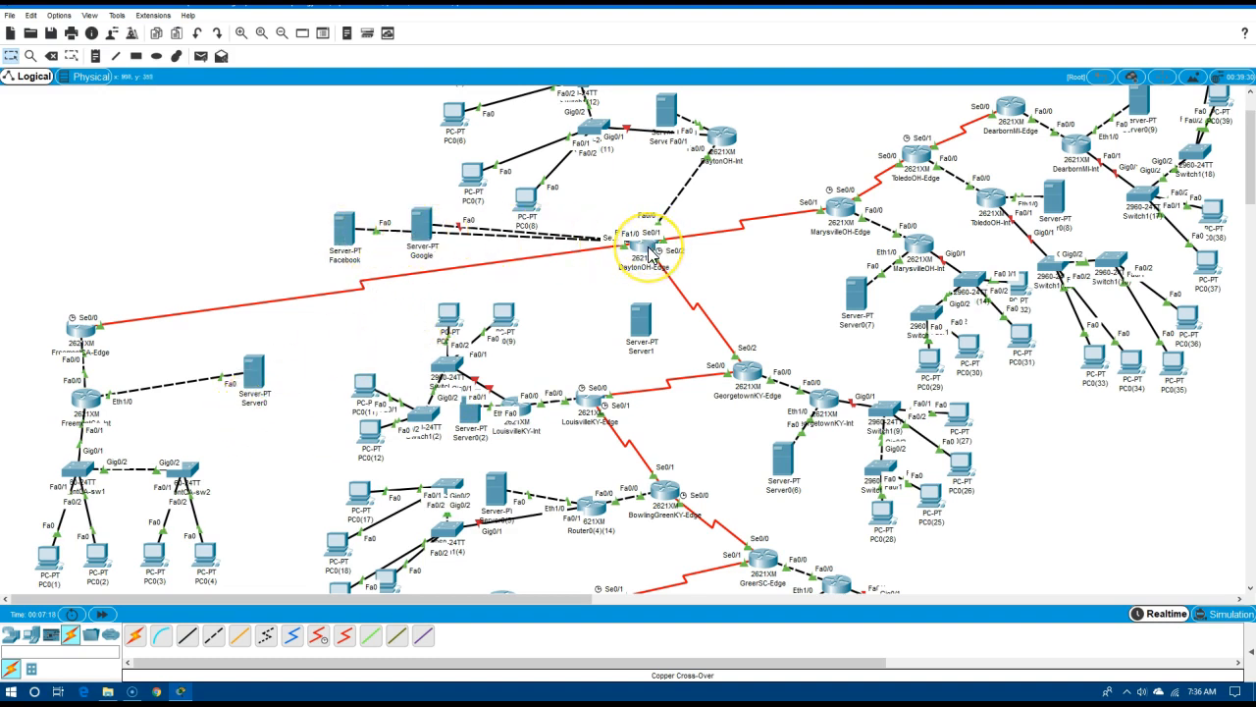
mouse_move(649, 253)
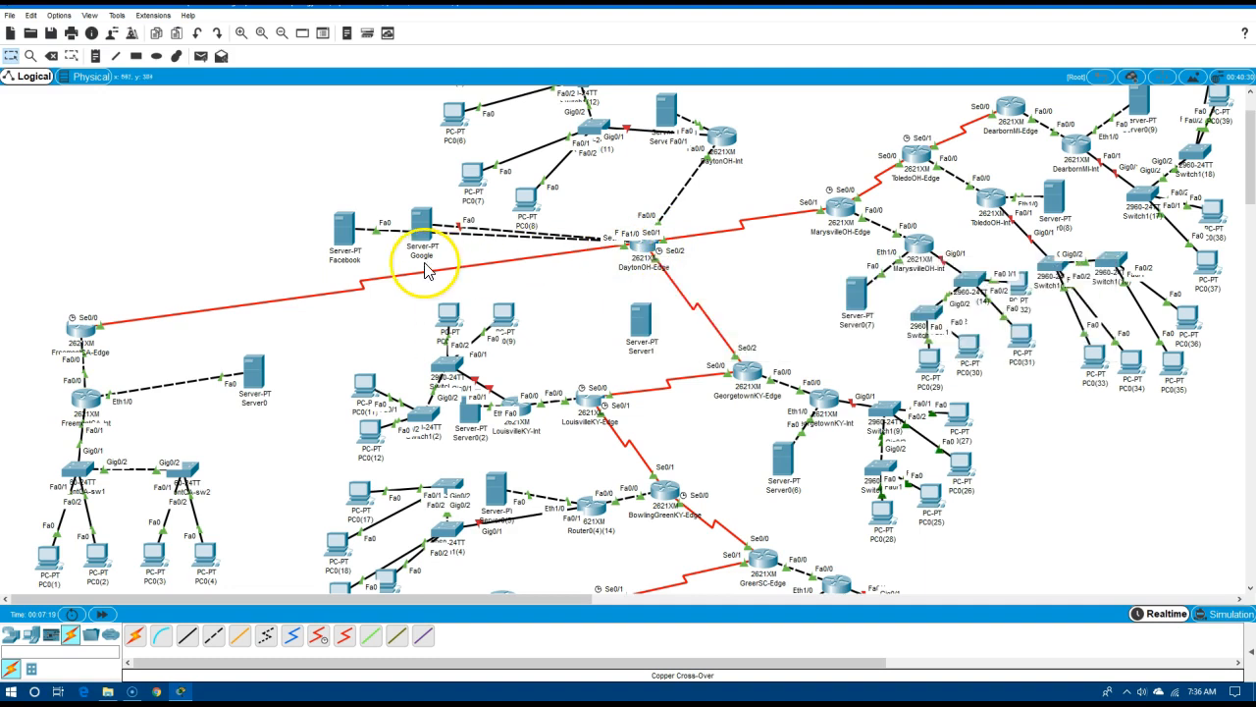
Set the Facebook server's static IPv4 gateway to 1.1.1.1
click(346, 239)
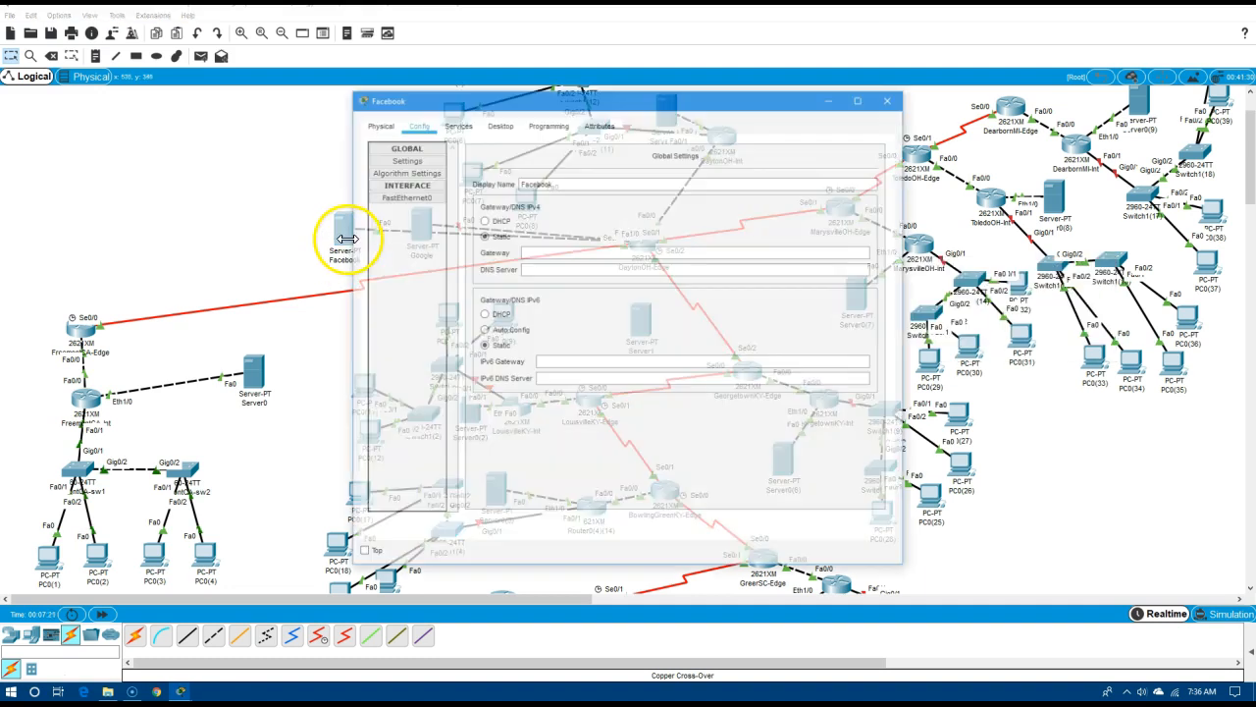
click(547, 251)
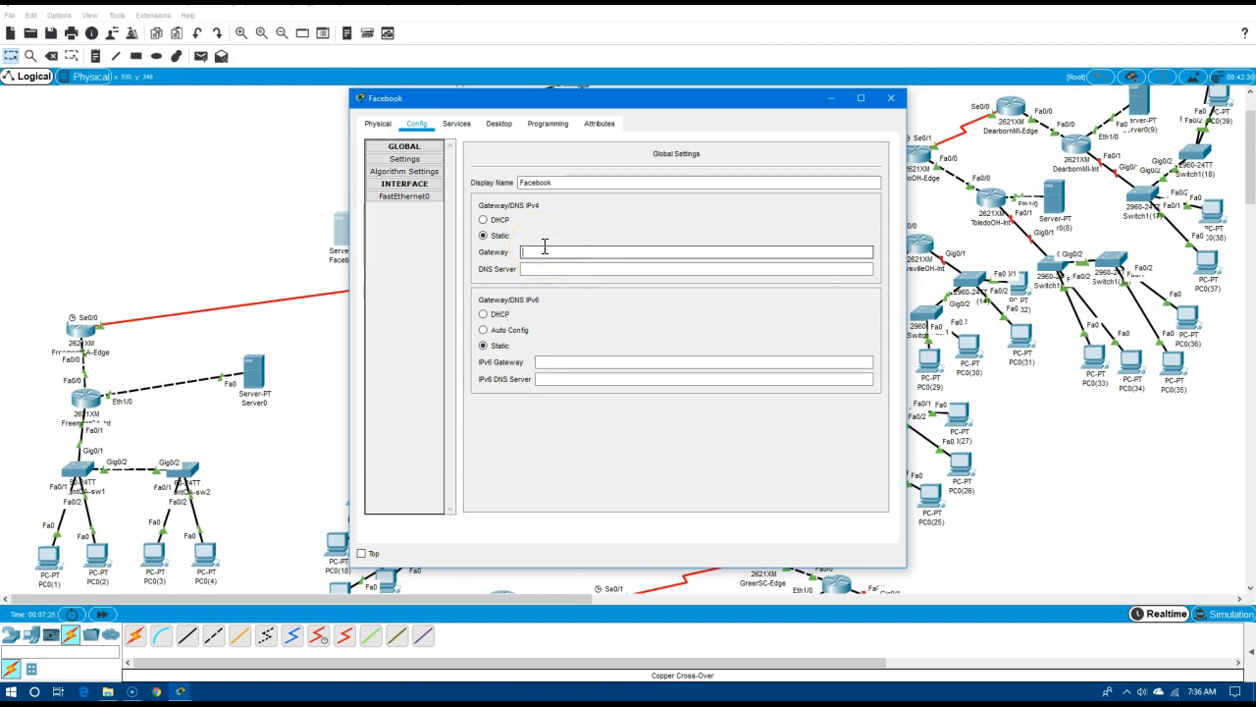
text(1.1.1.1)
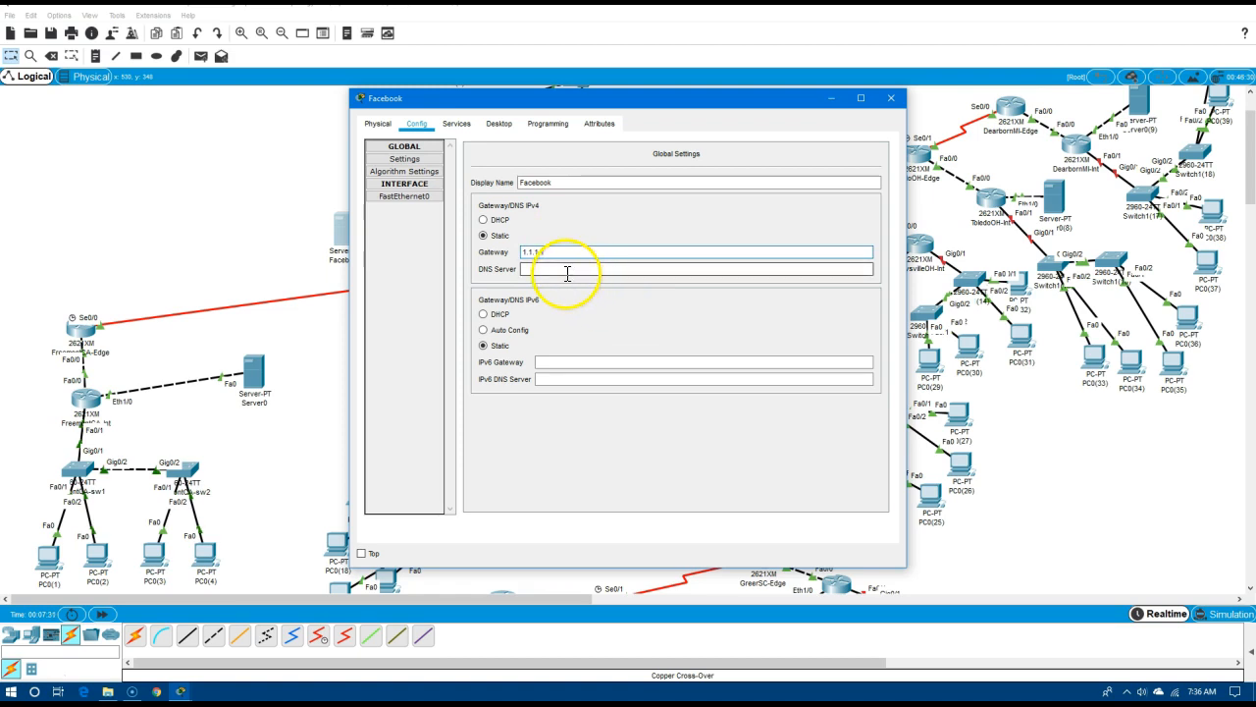
Give the Facebook server's FastEthernet0 interface IP address 1.1.1.2 and subnet mask 255.255.255.0, and close the server
click(405, 197)
click(704, 249)
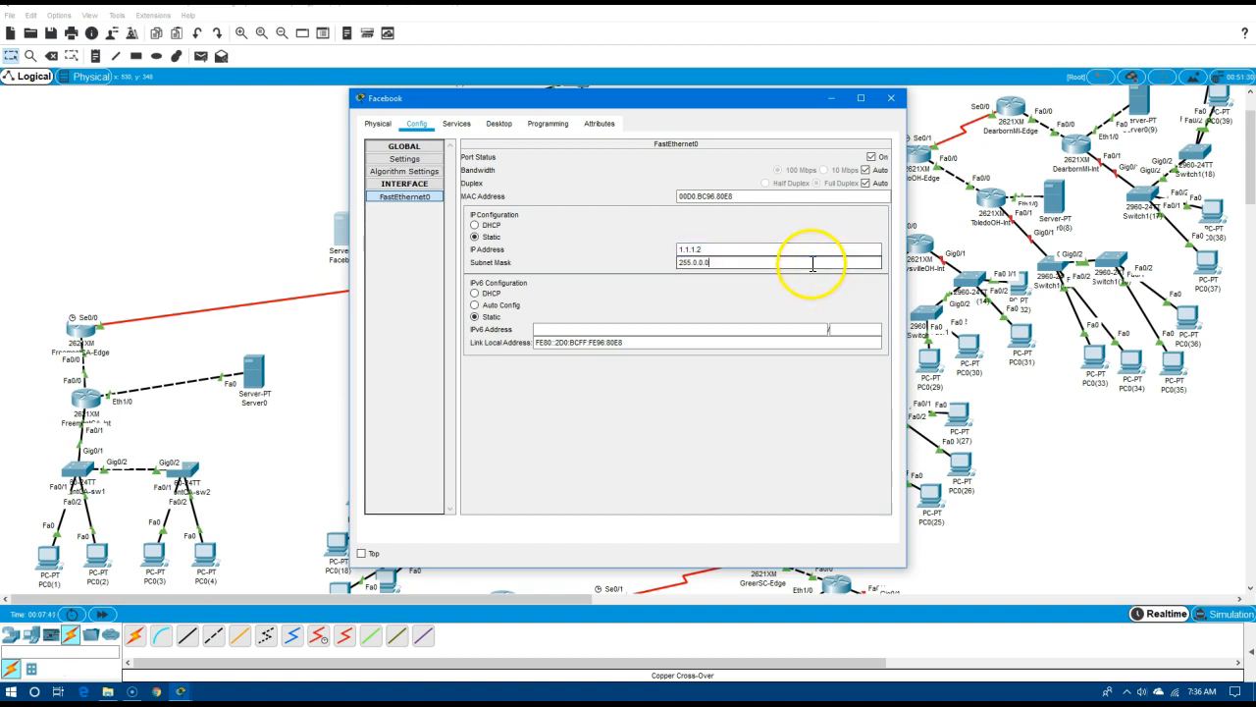
drag(718, 261, 605, 263)
text(255.255.255.)
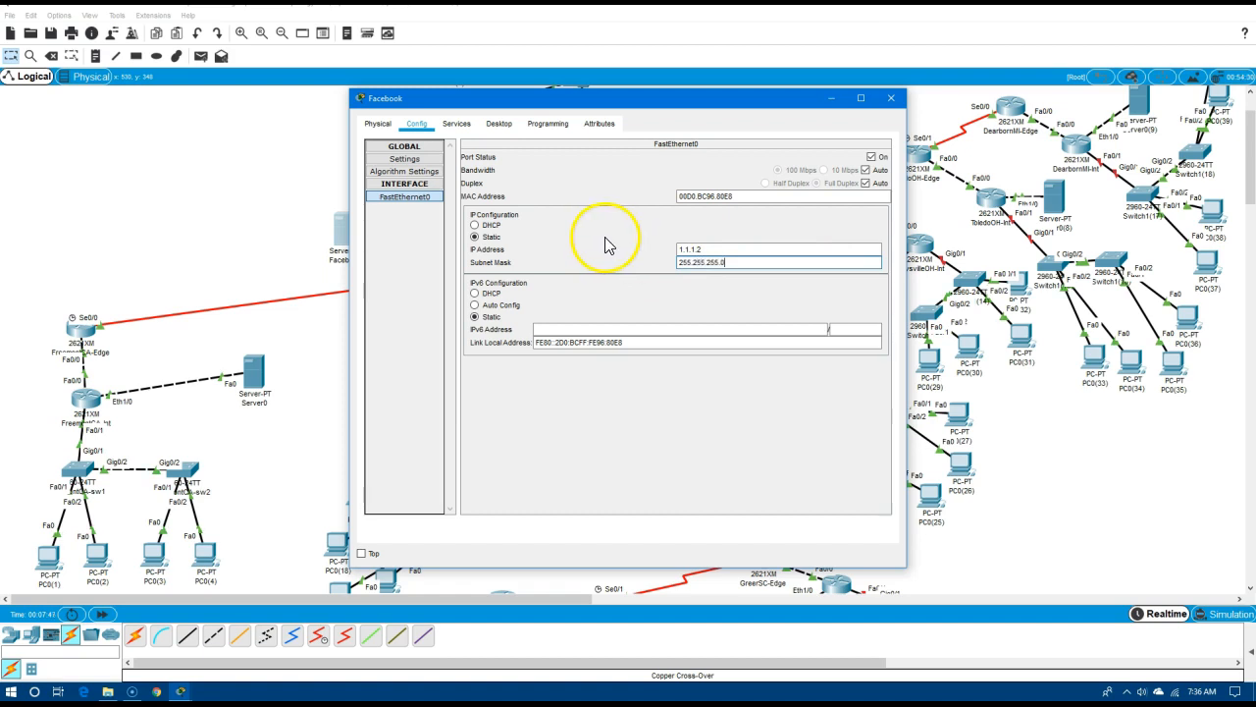
click(891, 99)
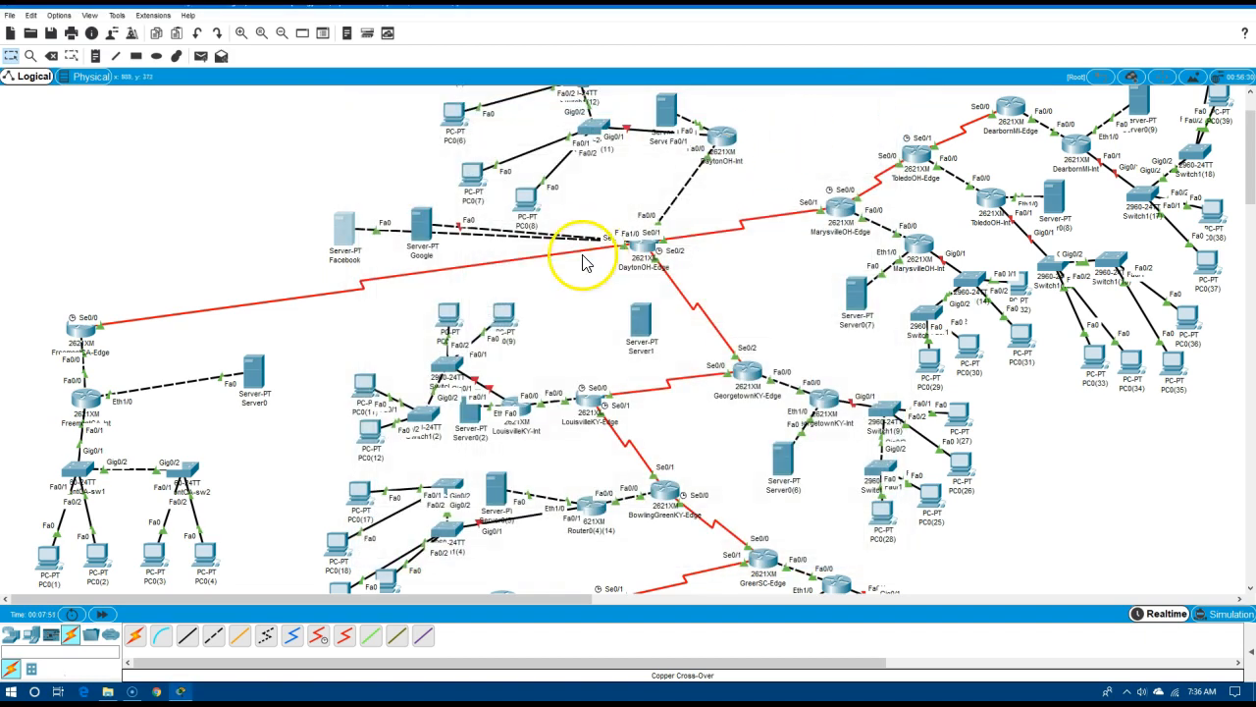
Set the Google server's static IPv4 gateway to 2.2.2.21
click(421, 228)
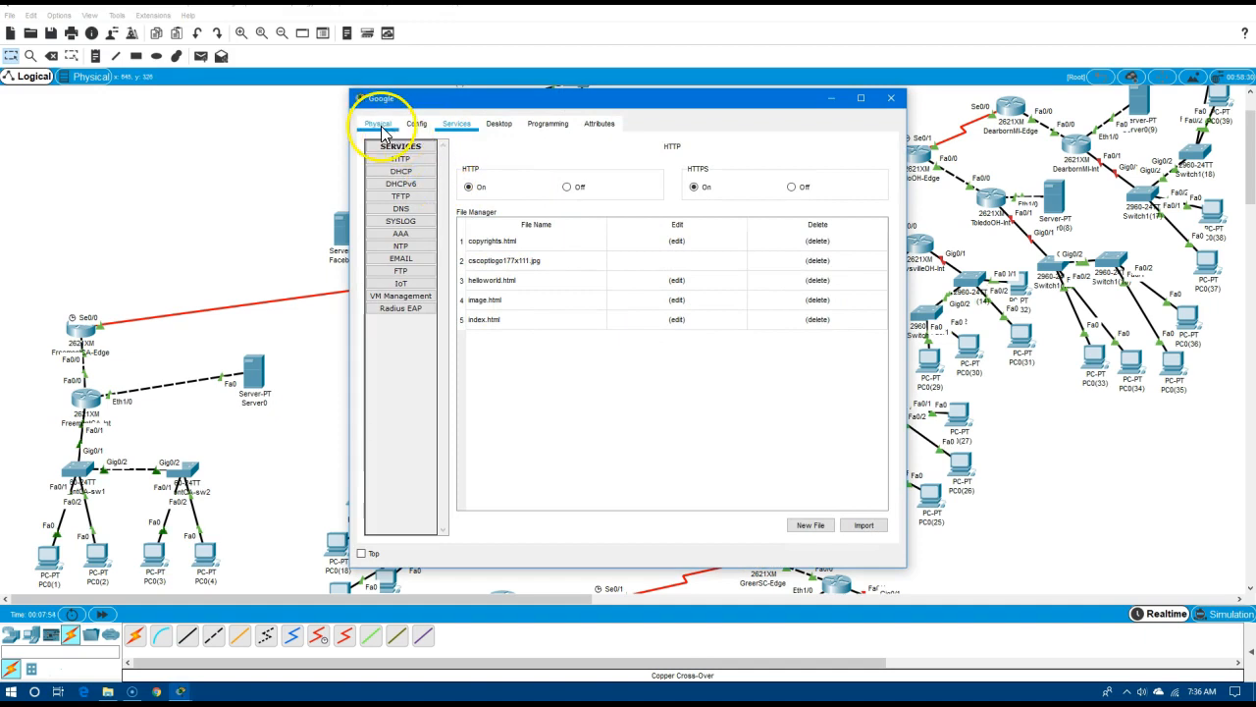
click(417, 127)
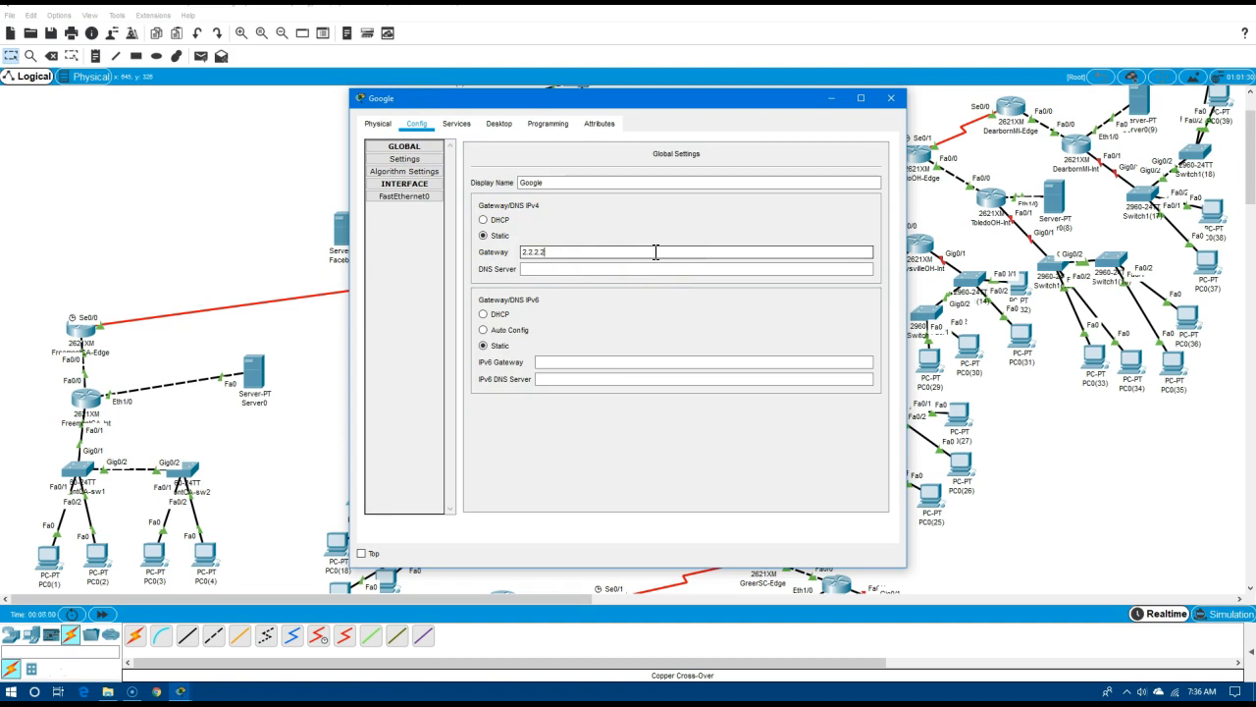
click(475, 195)
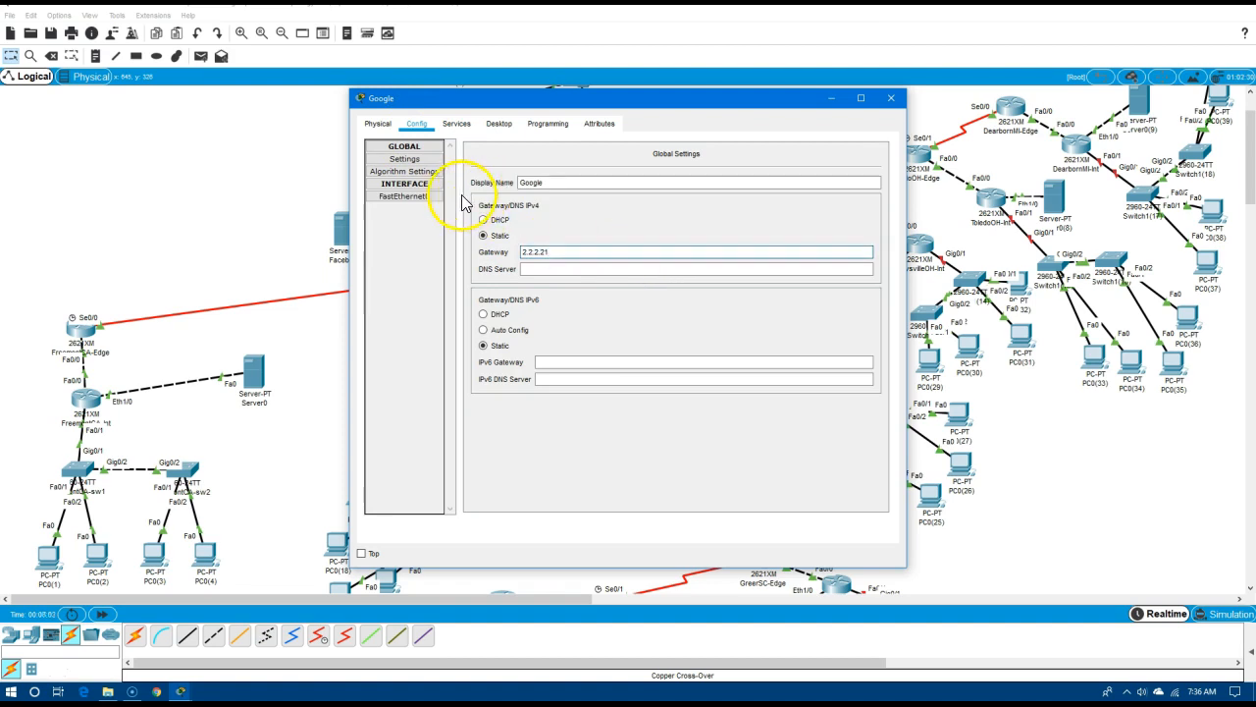
Give the Google server's FastEthernet0 interface IP address 2.2.2.2 and subnet mask 255.255.255.0, and close the server
click(404, 197)
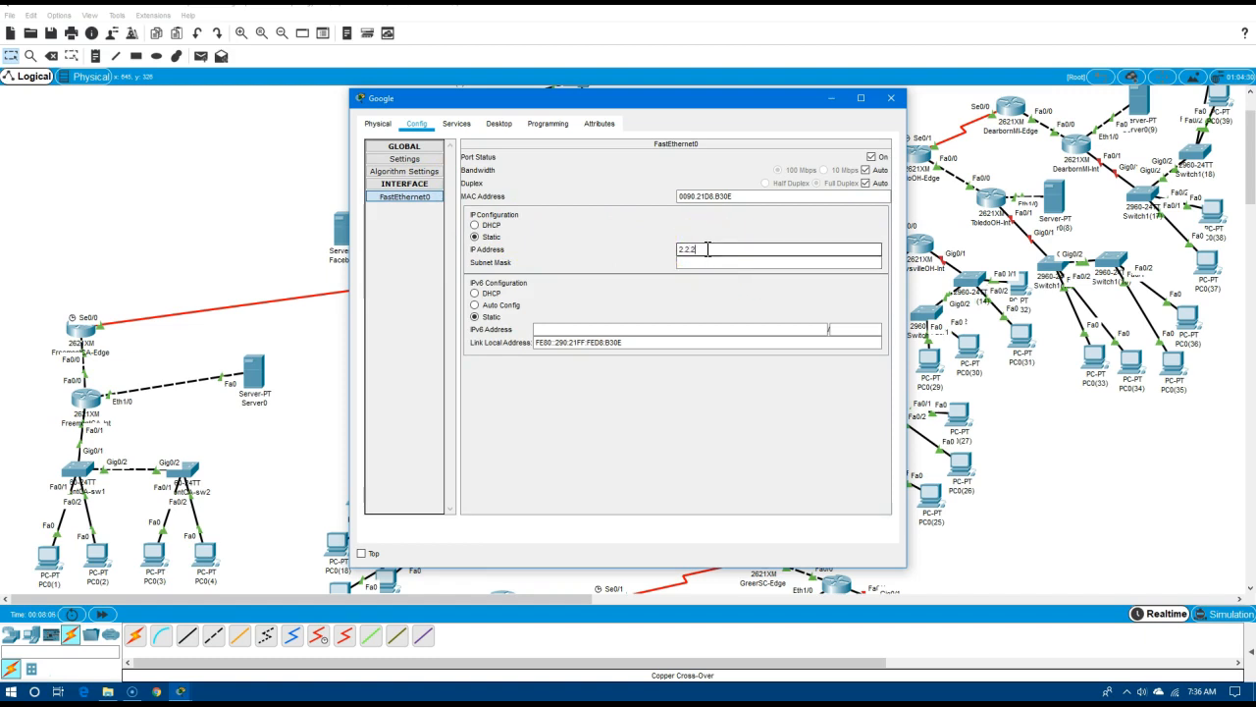
click(712, 261)
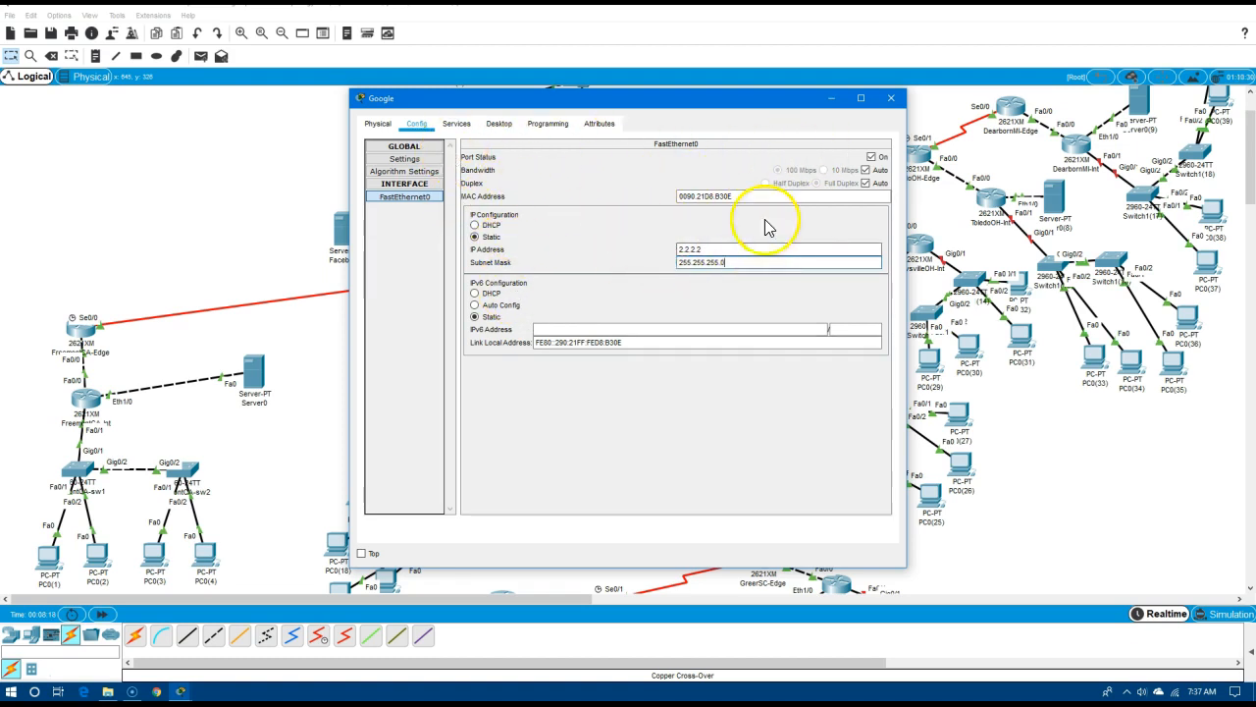
click(888, 101)
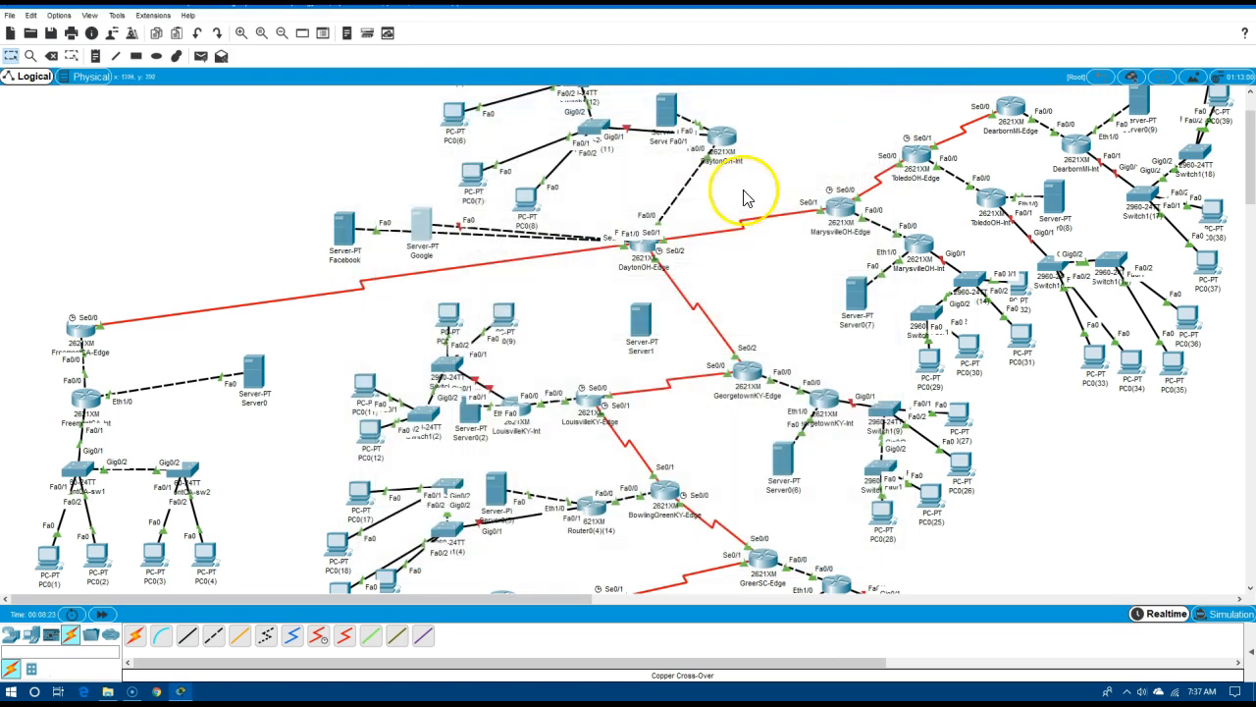
Open the command line of the DaytonOH-Edge router and enter privileged EXEC mode
click(631, 252)
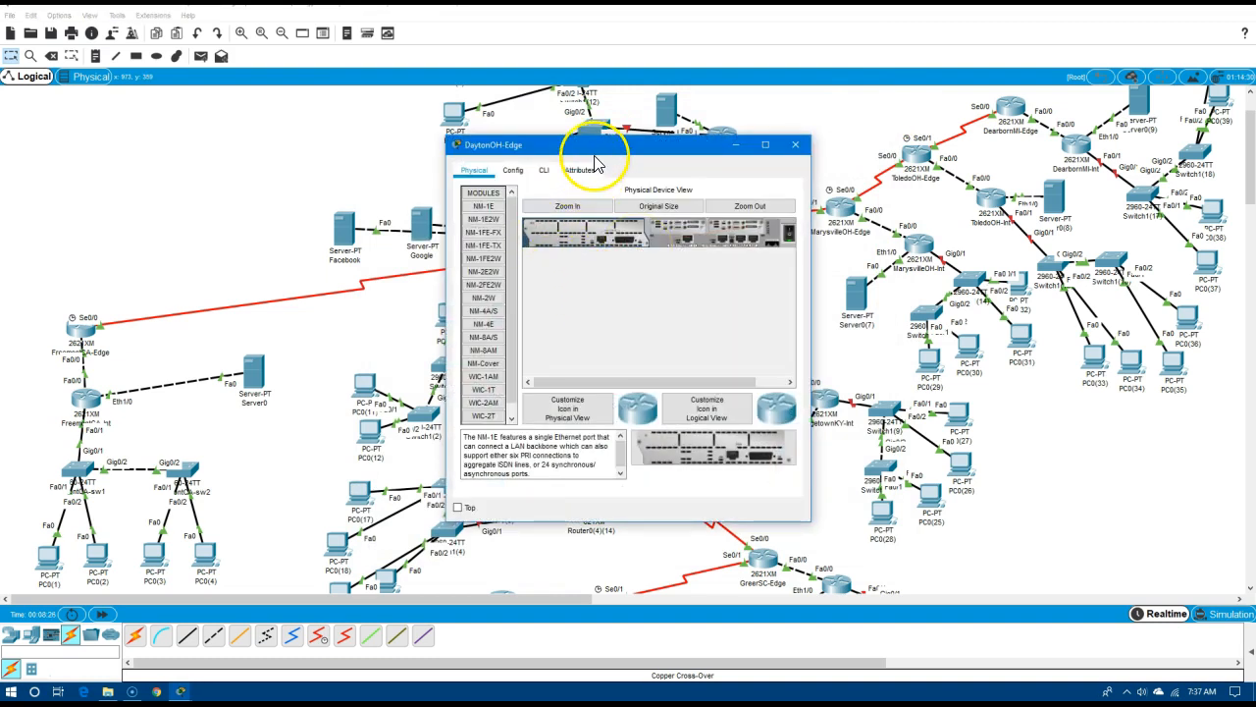
drag(599, 157, 730, 167)
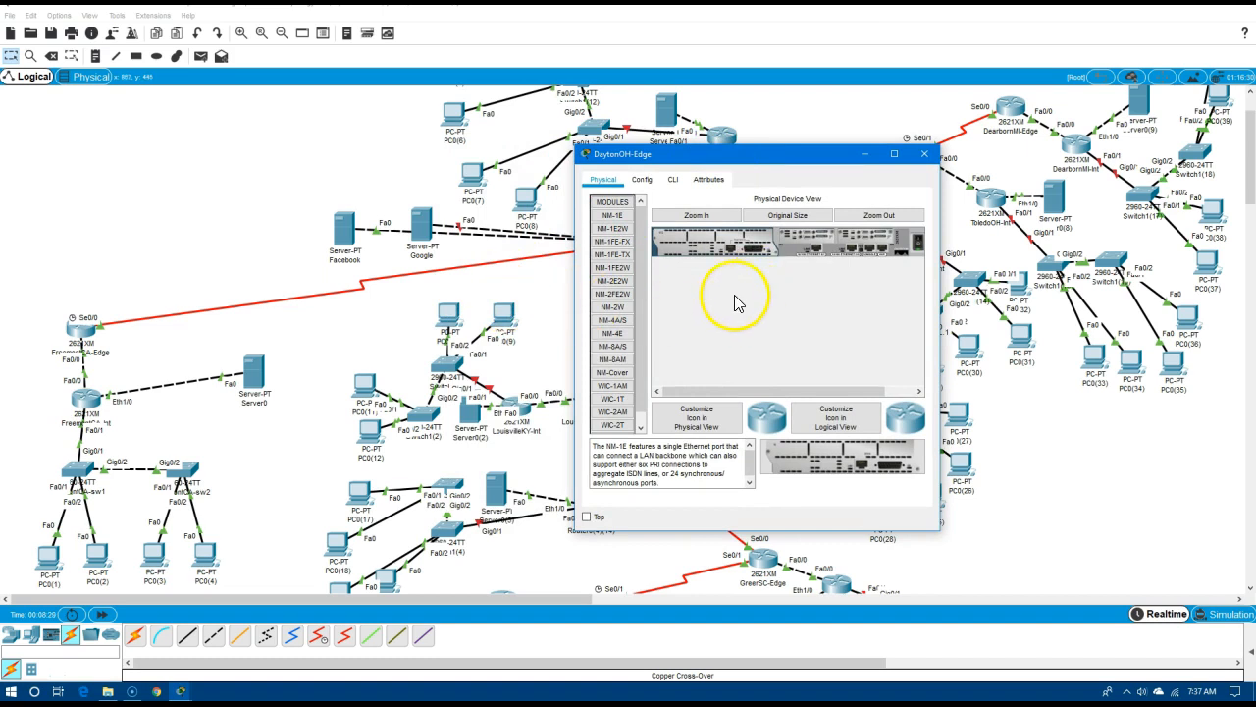
click(670, 179)
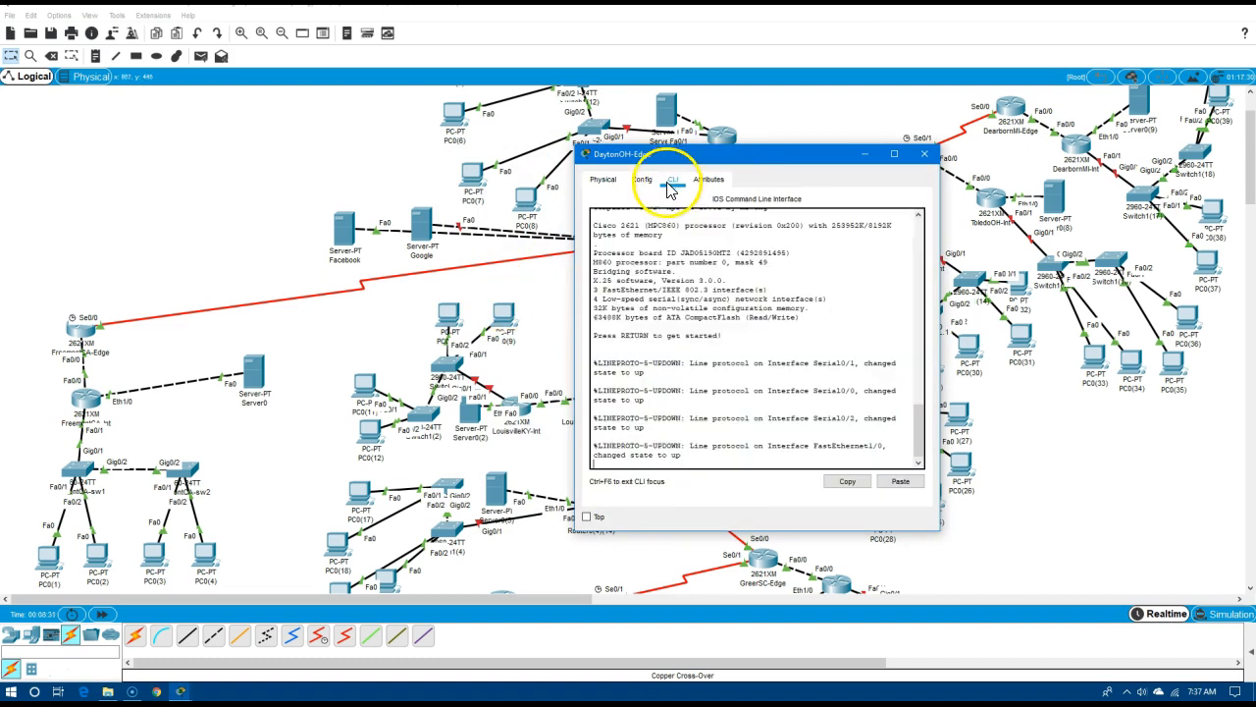
key(Return)
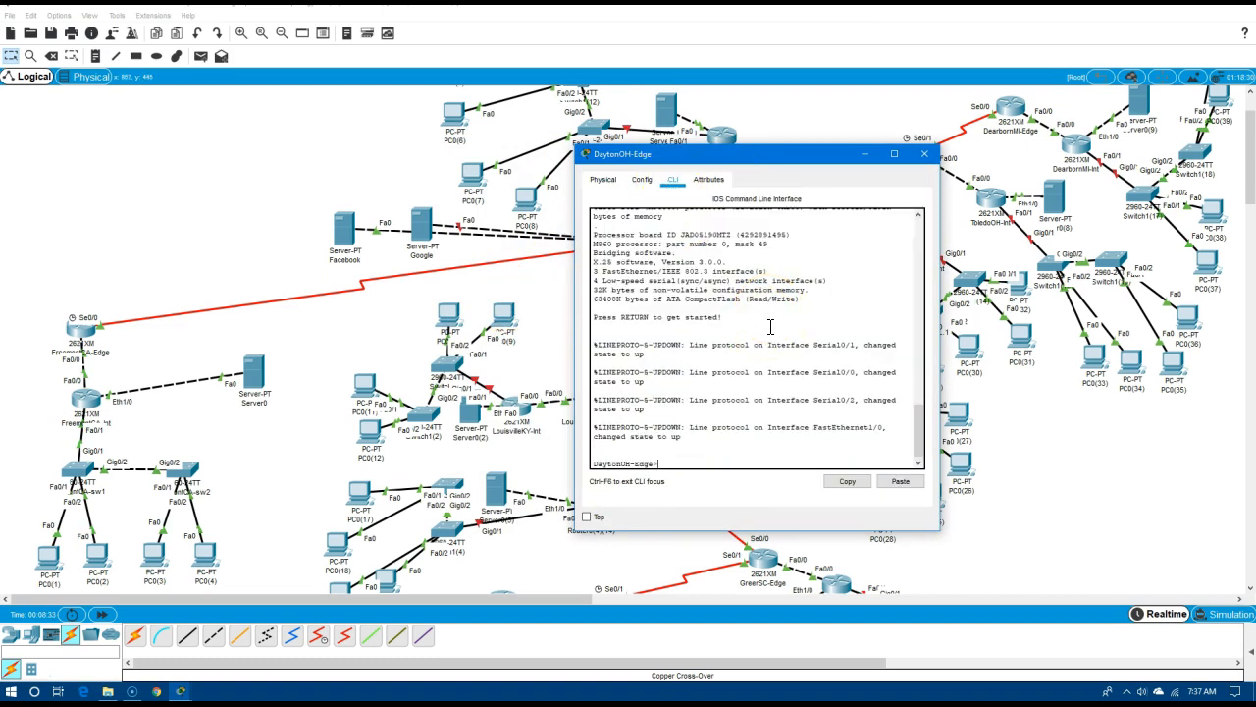
text(en)
key(Return)
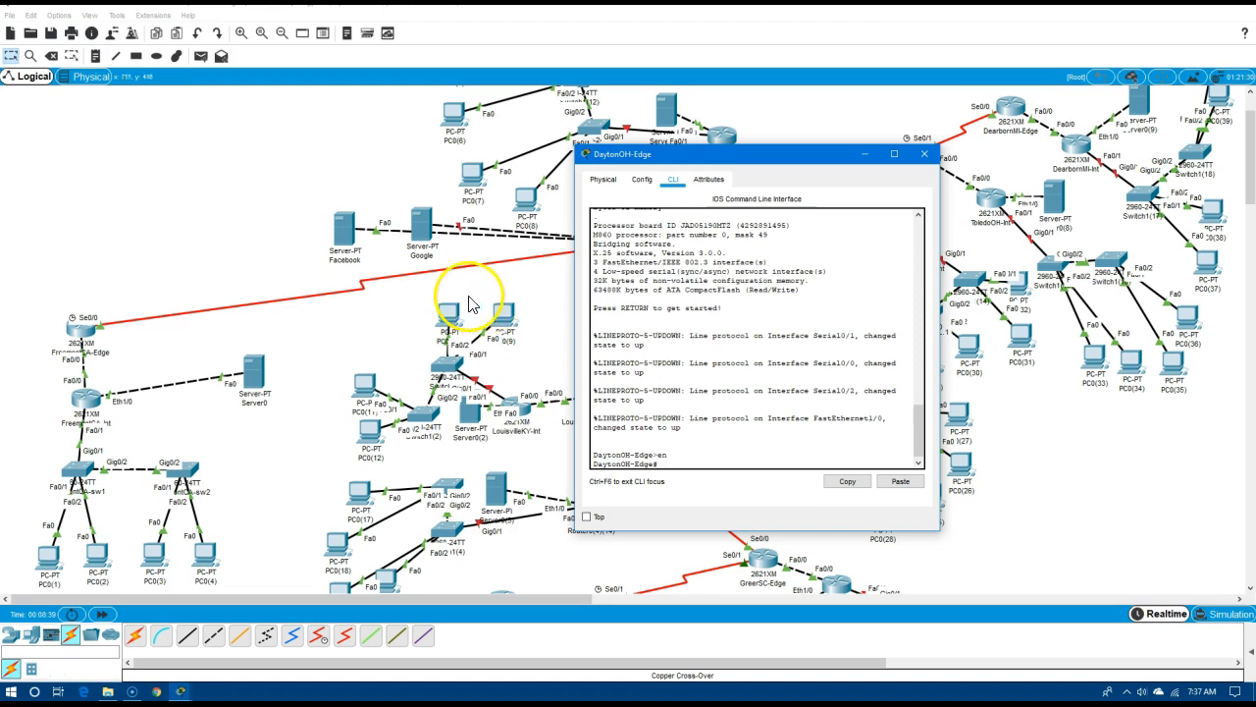
Move the Facebook and Google servers farther from the DaytonOH-Edge router, placing Google above Facebook so their links are separated
drag(753, 159, 906, 124)
drag(337, 238, 294, 243)
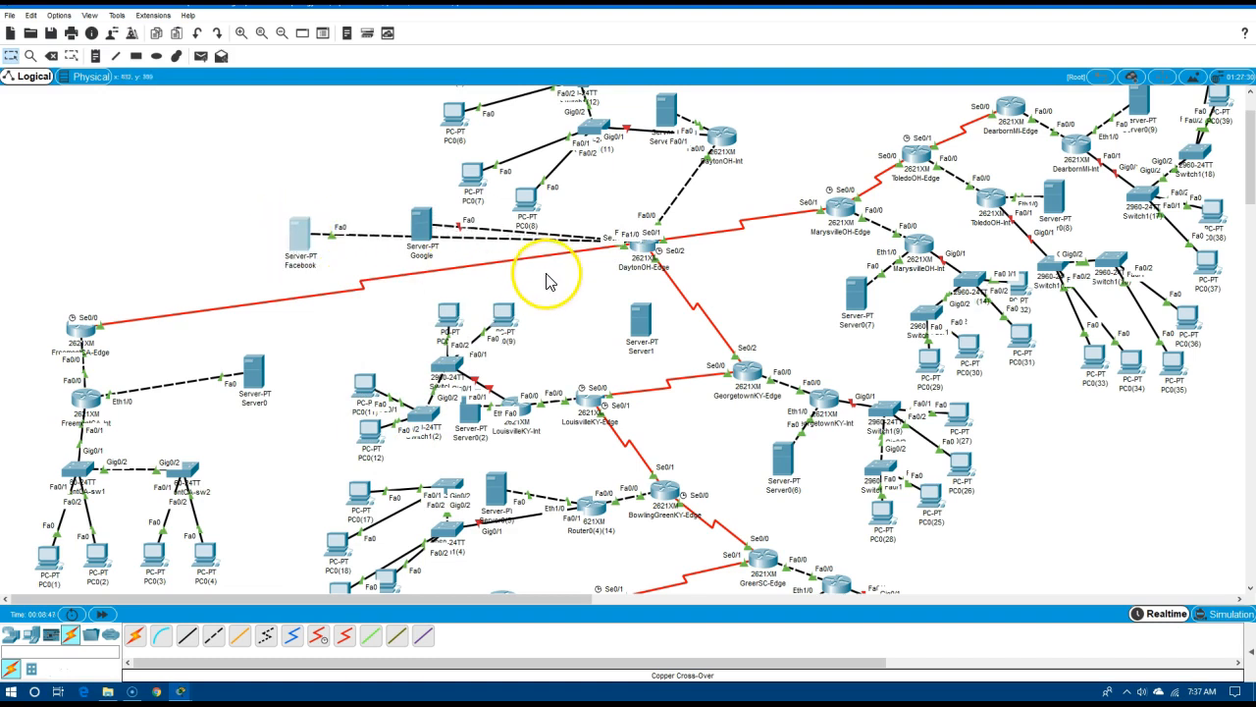
drag(433, 240, 246, 181)
In DaytonOH-Edge's global configuration, give interface fa1/0 IP address 1.1.1.1 with mask 255.255.255.0 and enable it
click(655, 253)
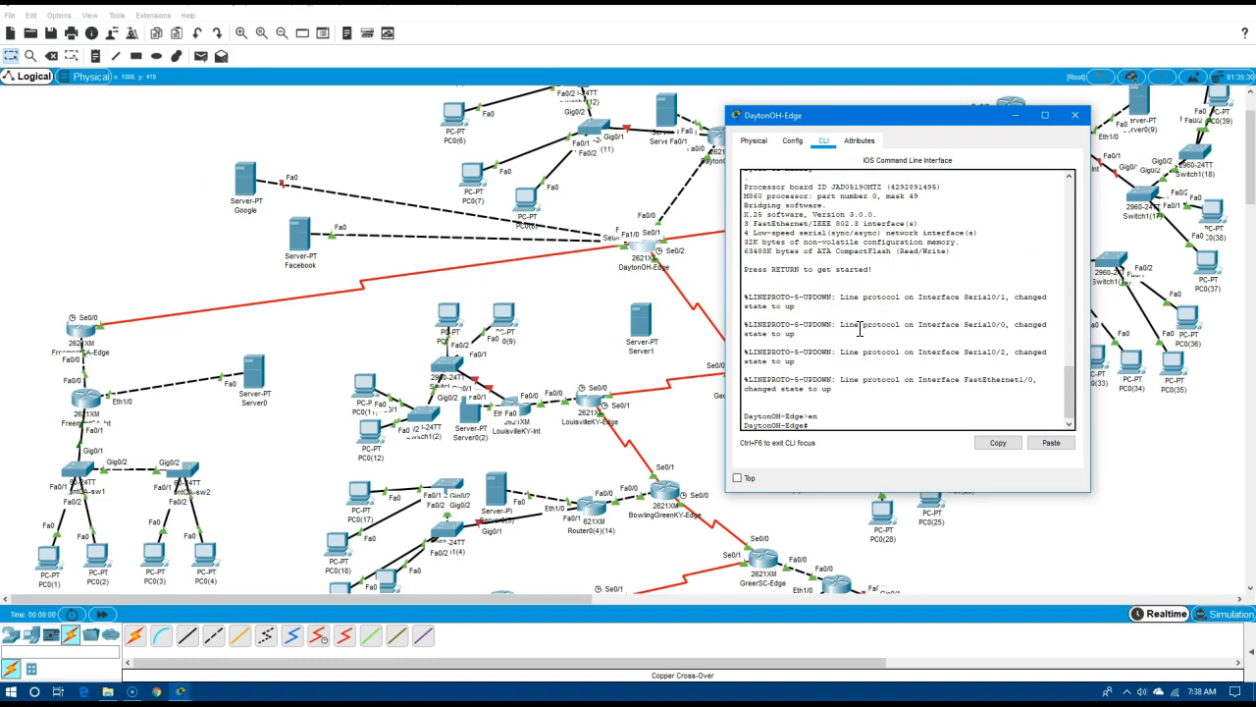
text(onf t)
key(Return)
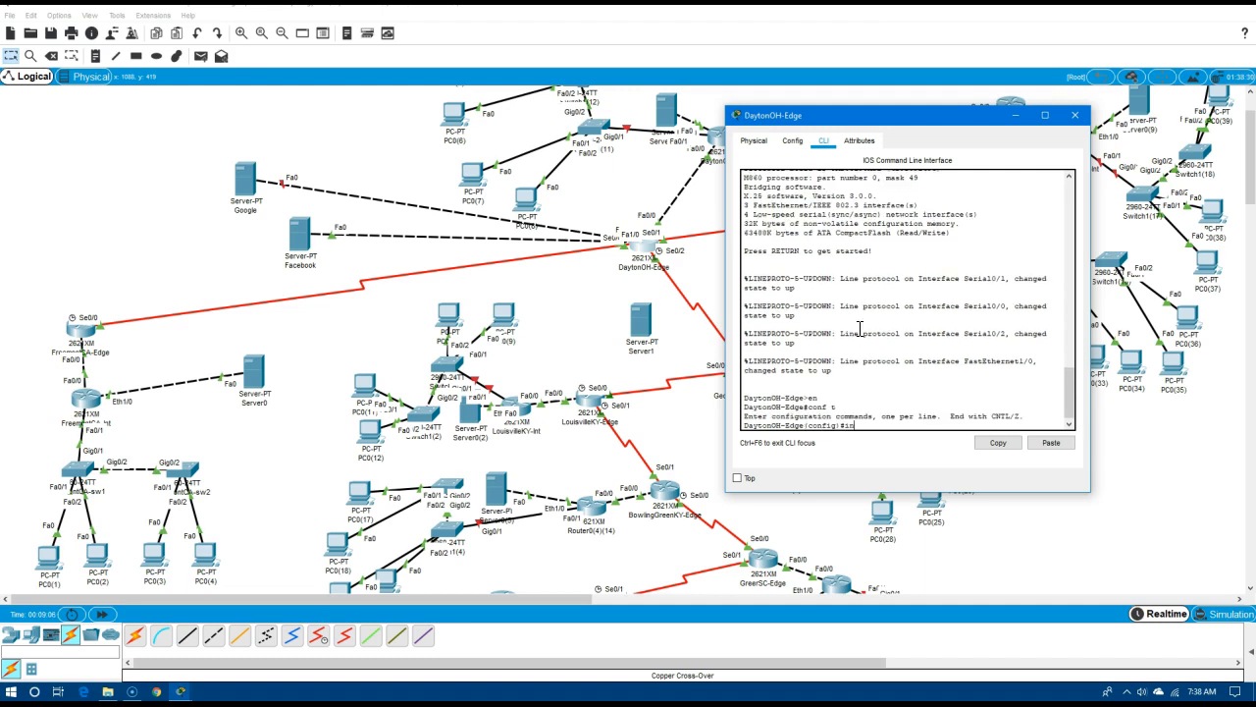
text(int fa1/0)
key(Return)
text(ip)
text( add )
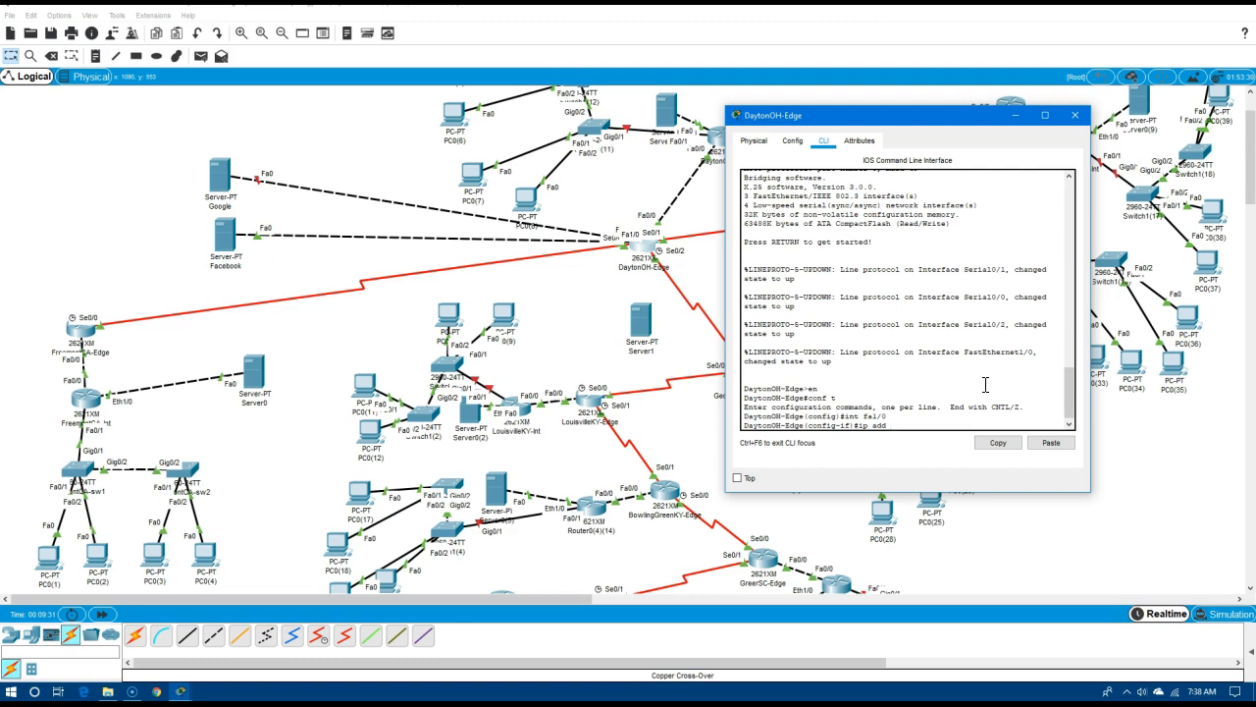
text(1.1.1.1 255.255.255.0)
key(Return)
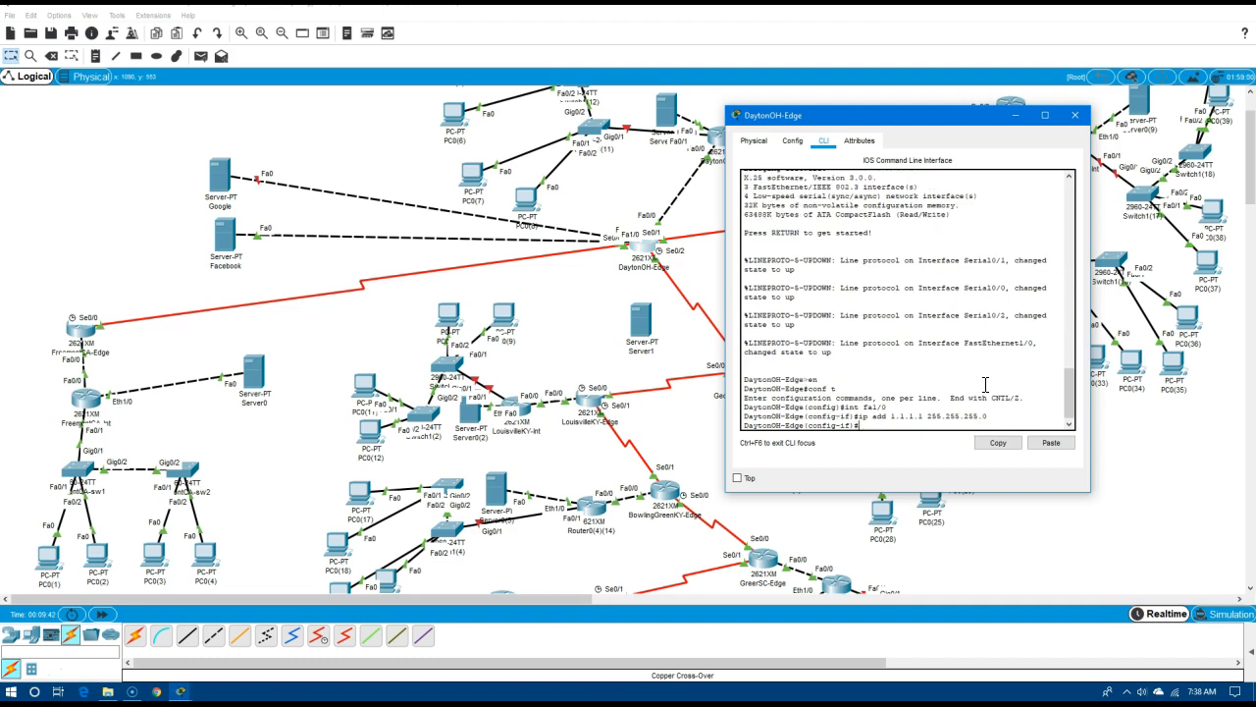
text(no shut)
key(Return)
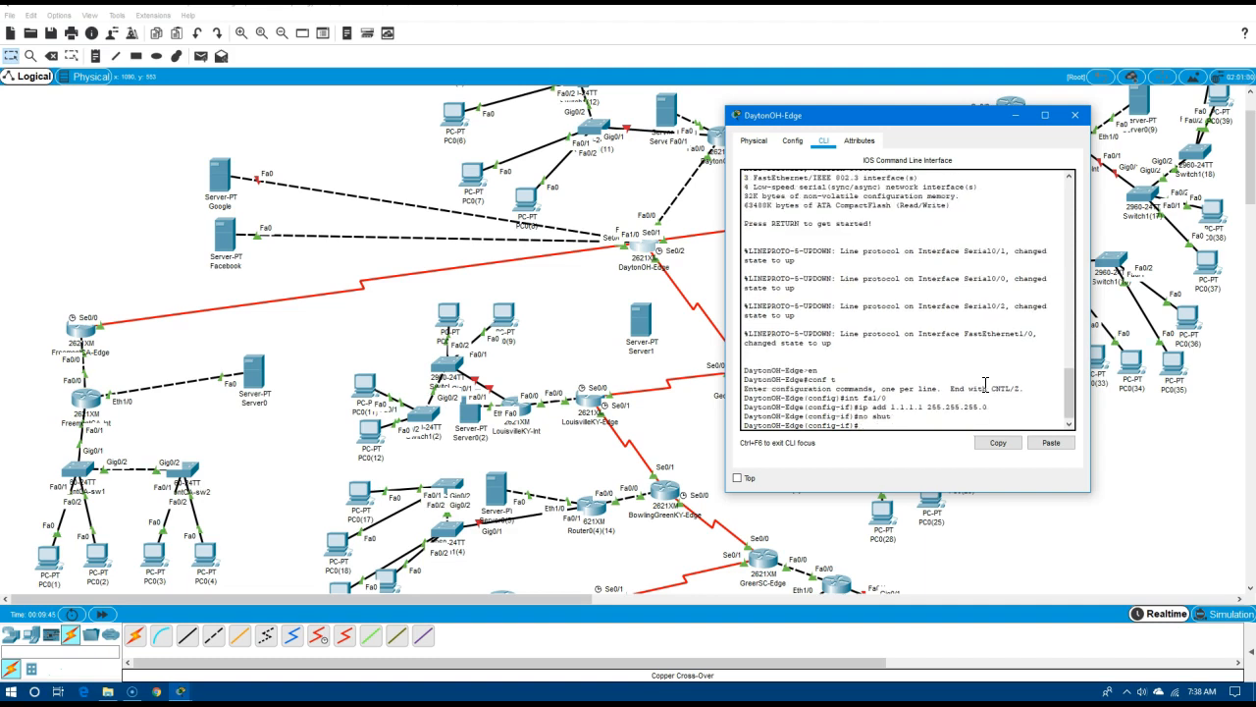
Give DaytonOH-Edge's interface fa0/1 IP address 2.2.2.1 with mask 255.255.255.0 and enable it
text(int fa0/1)
key(Return)
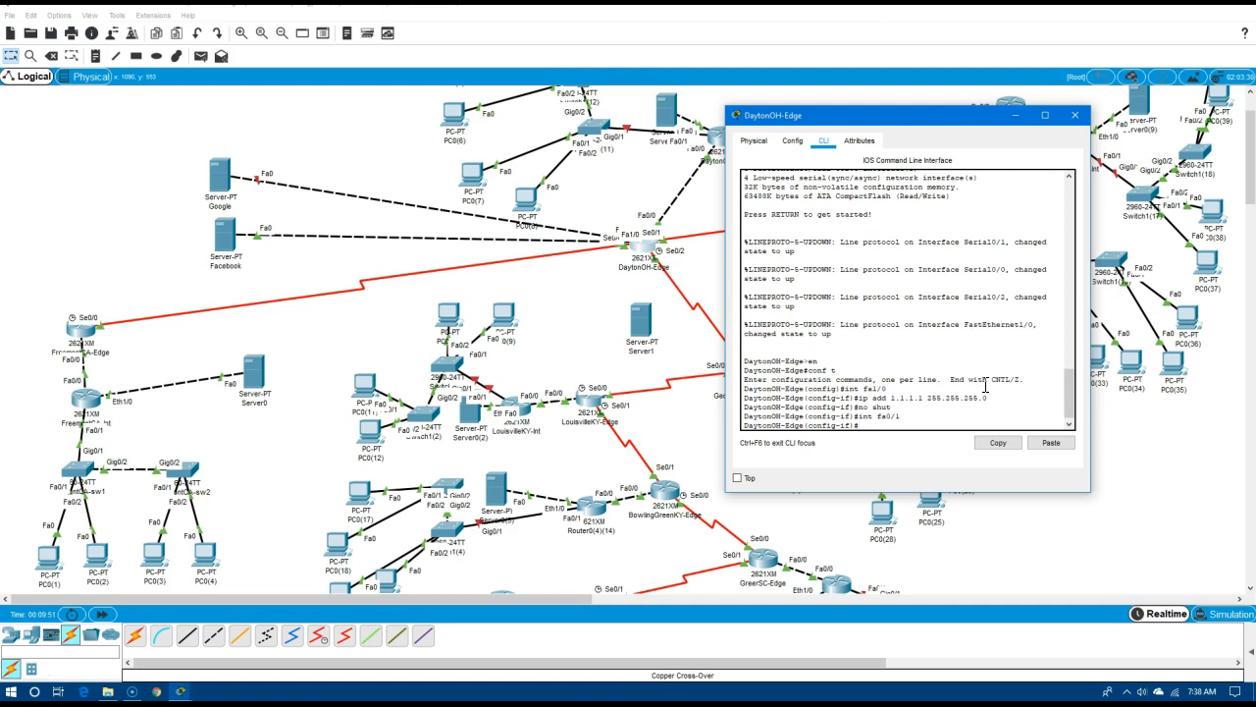
text(ip add 2.2.2.1 255.255.255.0)
key(Return)
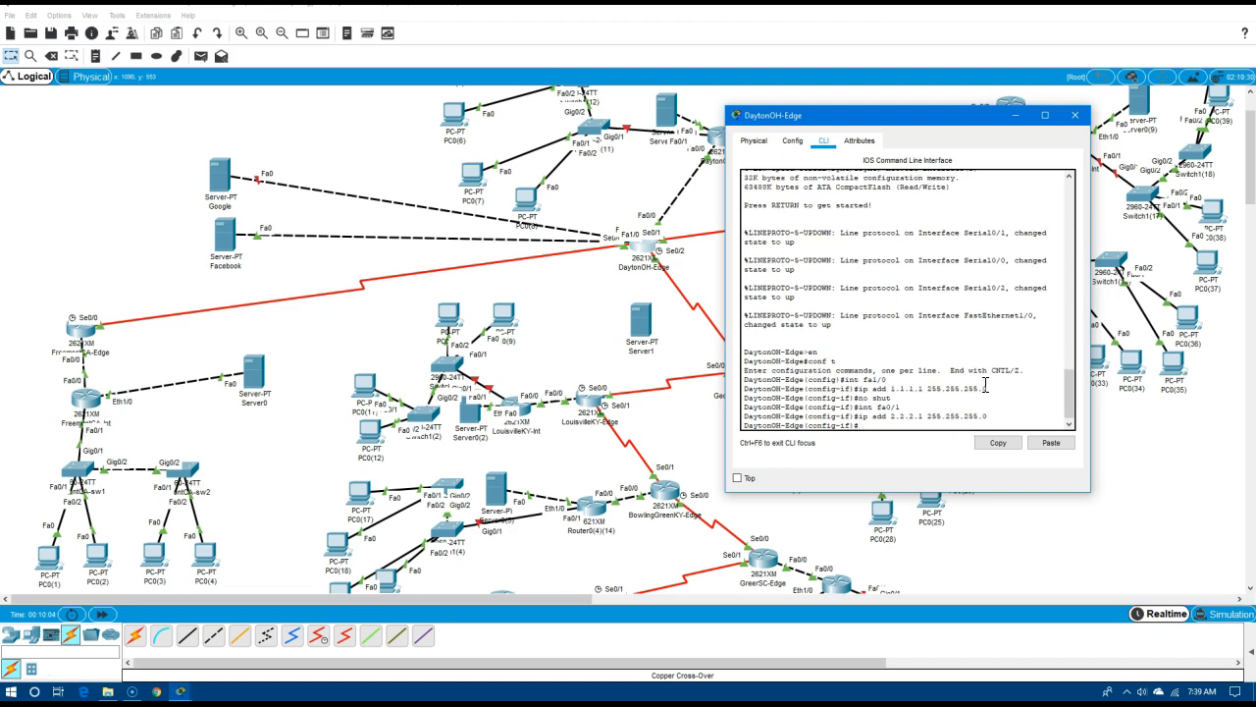
text(no shut)
key(Return)
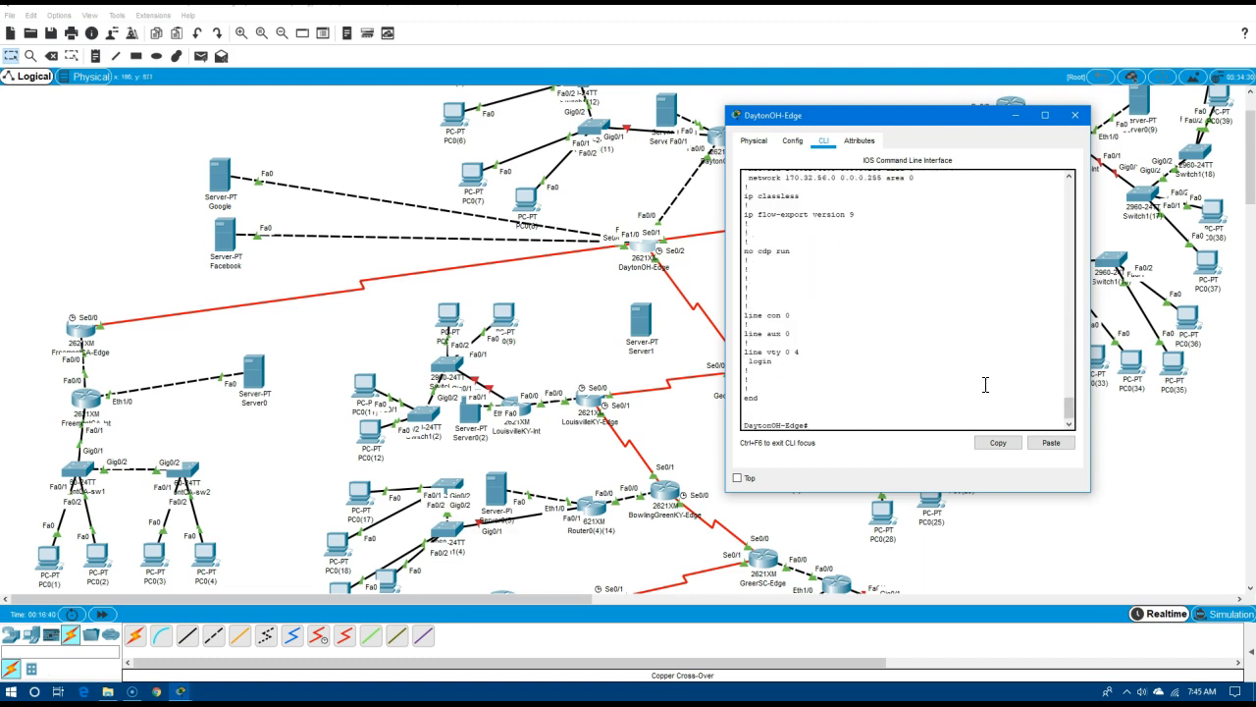
Examine the interface addresses and OSPF network statements in DaytonOH-Edge's running configuration
scroll(985, 385, up, 5)
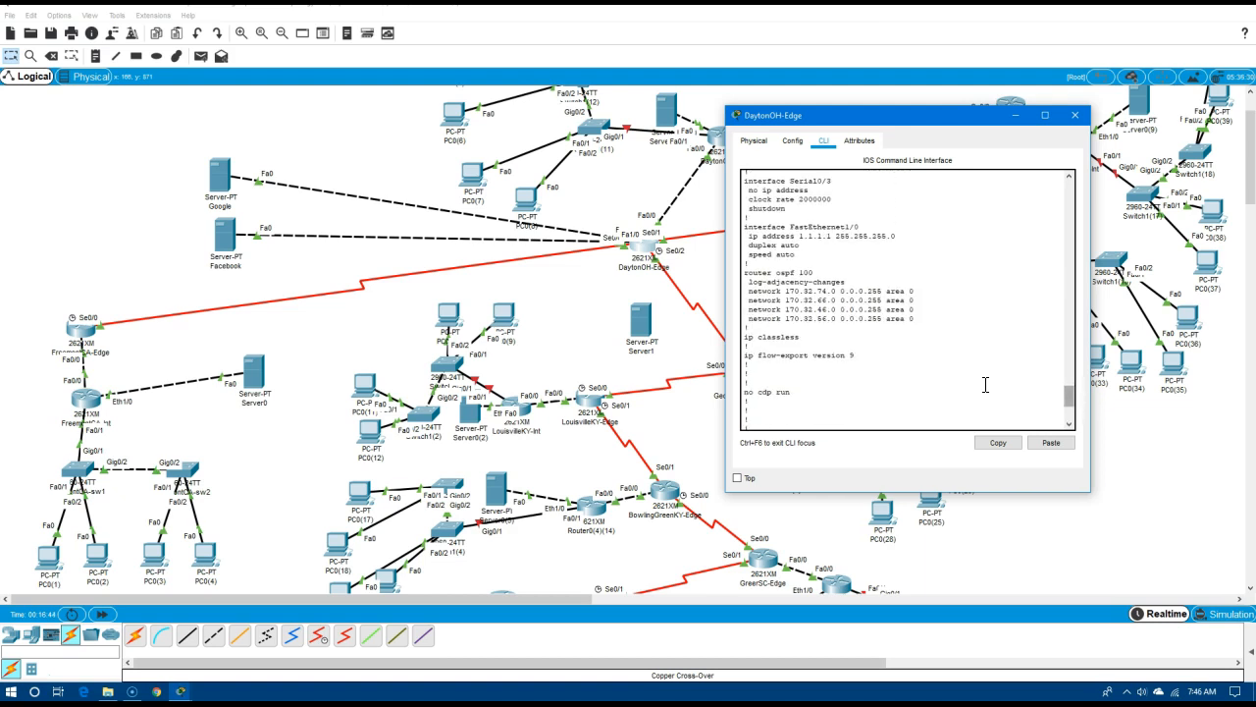
scroll(985, 384, down, 5)
scroll(985, 385, up, 5)
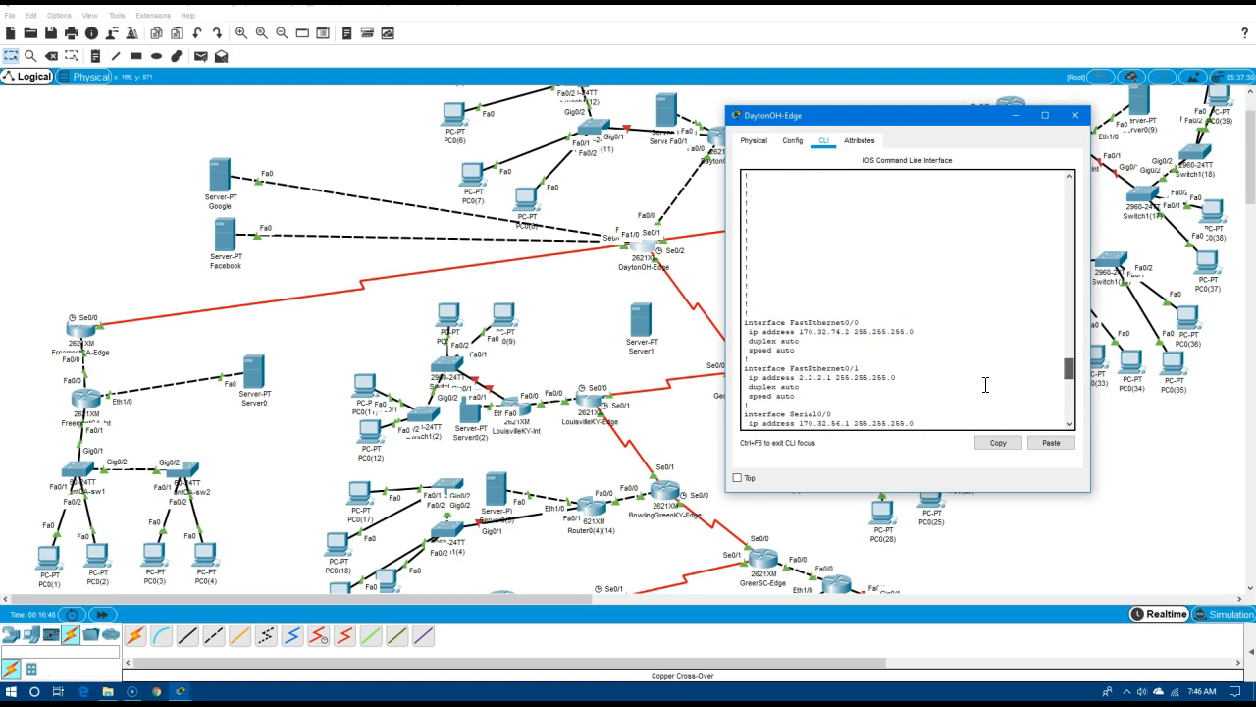
scroll(985, 385, down, 5)
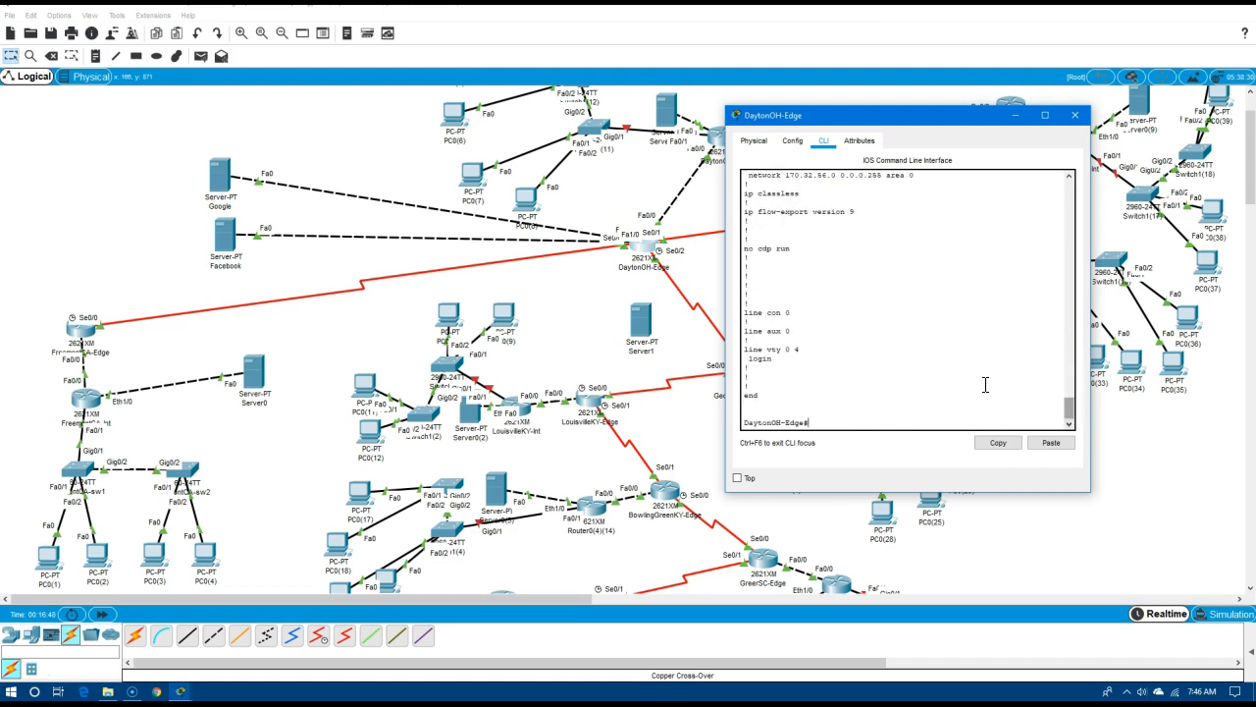
scroll(985, 385, up, 7)
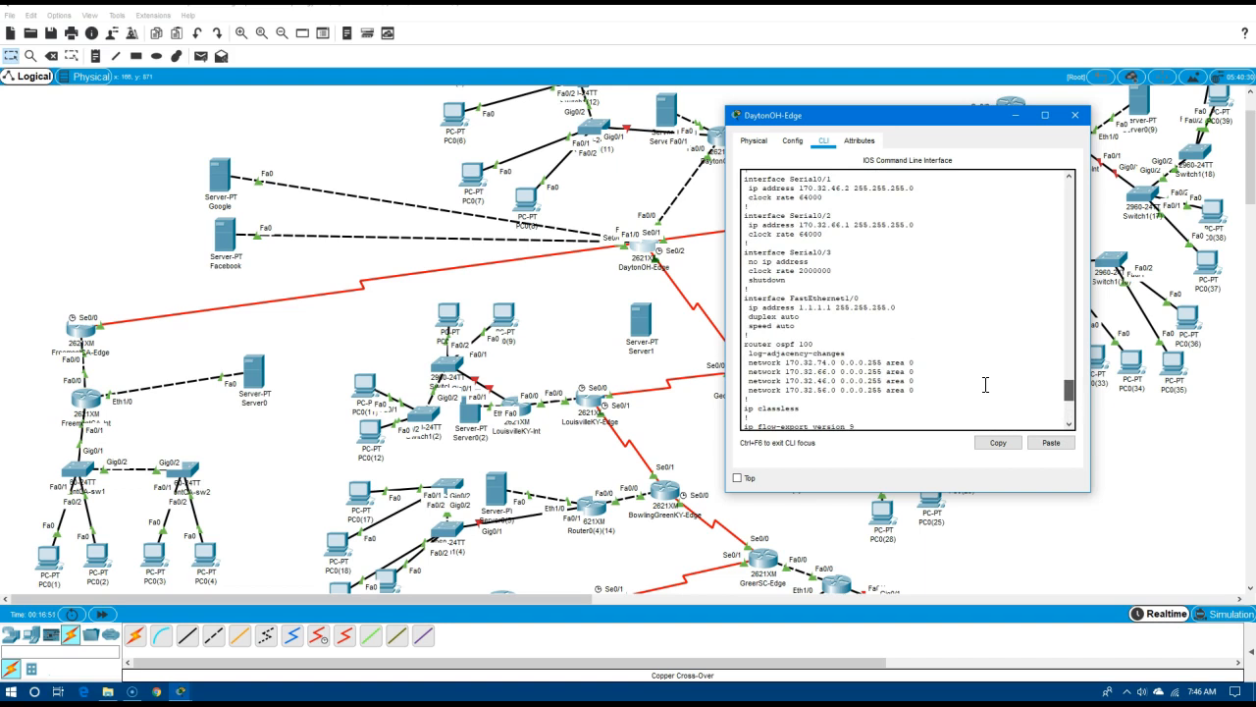
scroll(985, 385, down, 7)
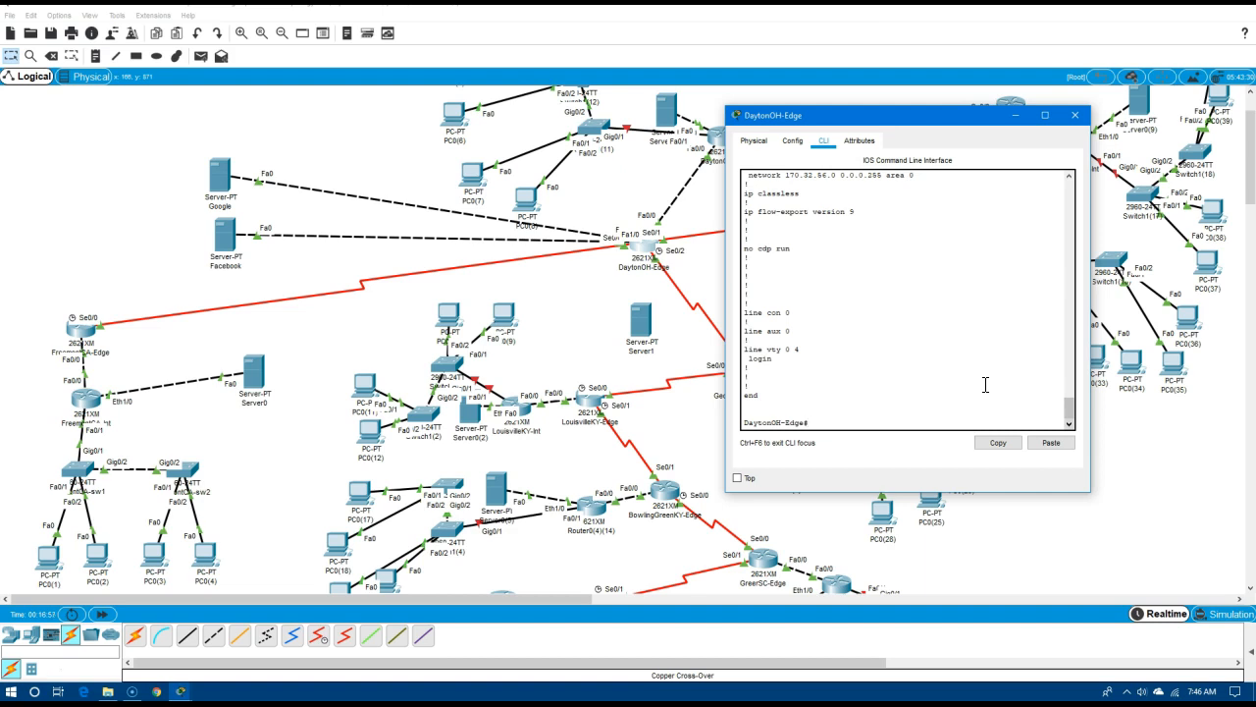
Add networks 1.1.1.0 and 2.2.2.0 with wildcard mask 0.0.0.255 to area 0 of OSPF process 100 on DaytonOH-Edge
text(conf t)
key(Return)
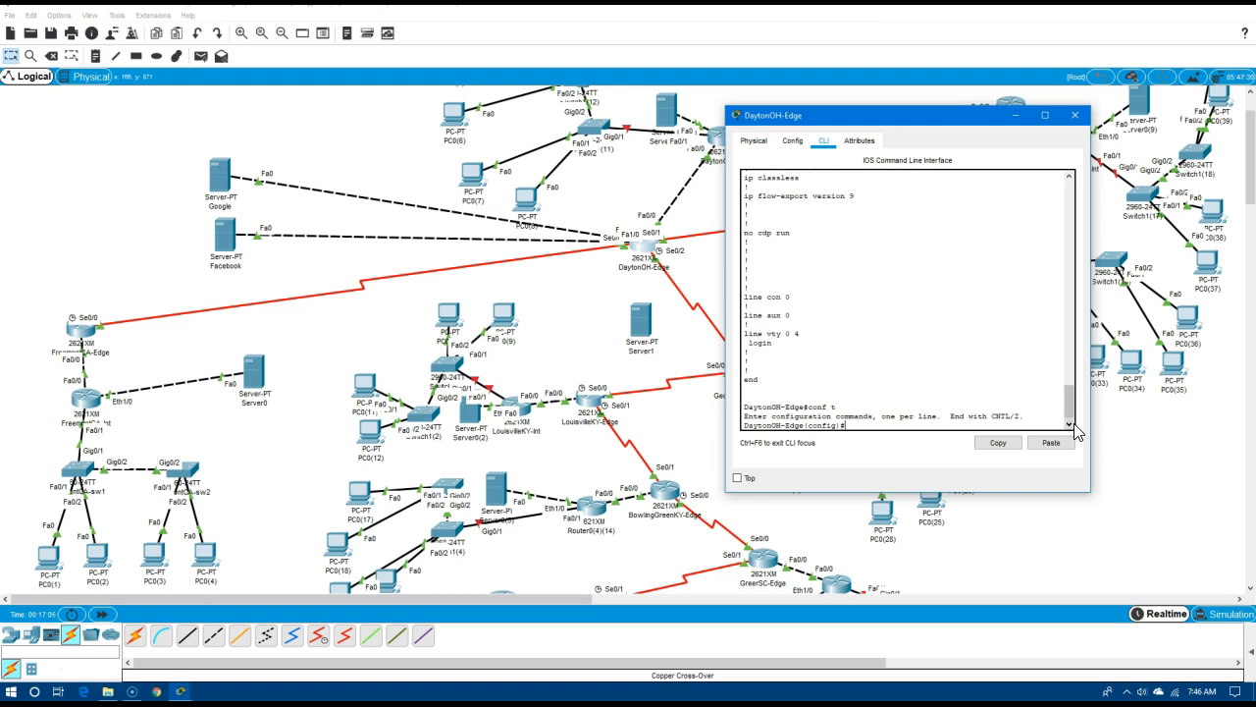
text(router opsf 100)
key(Return)
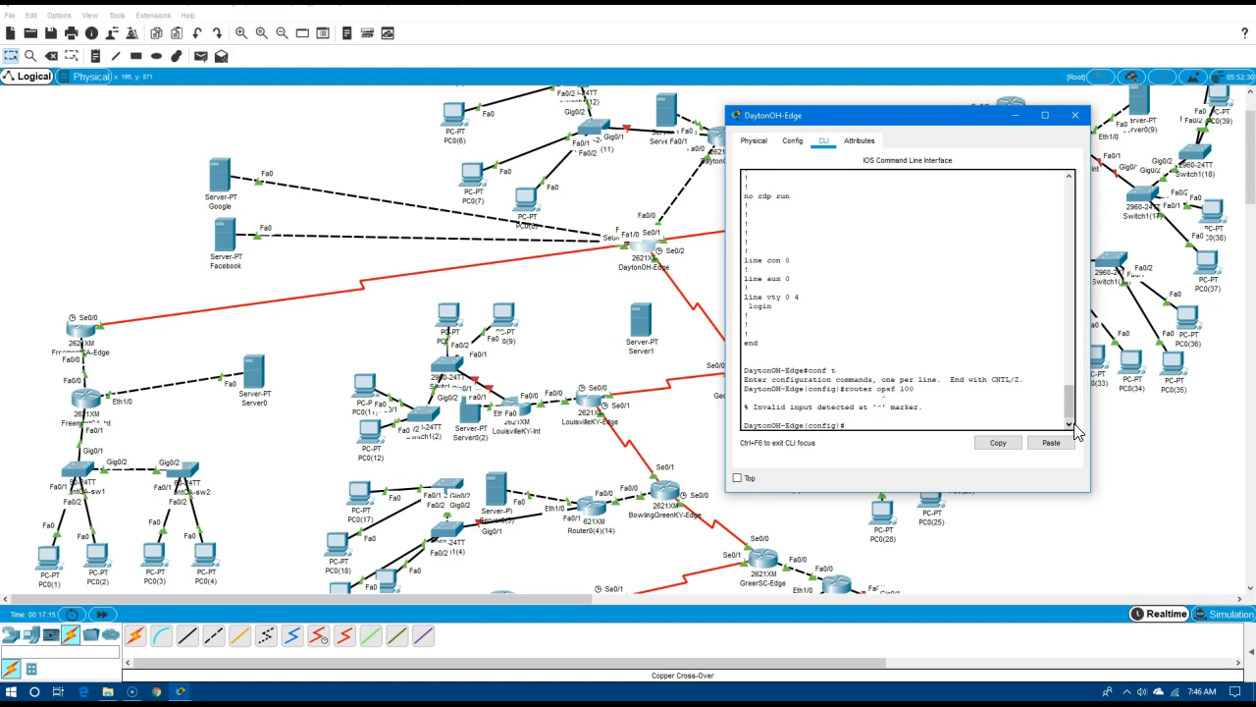
text(router ospf 100)
key(Return)
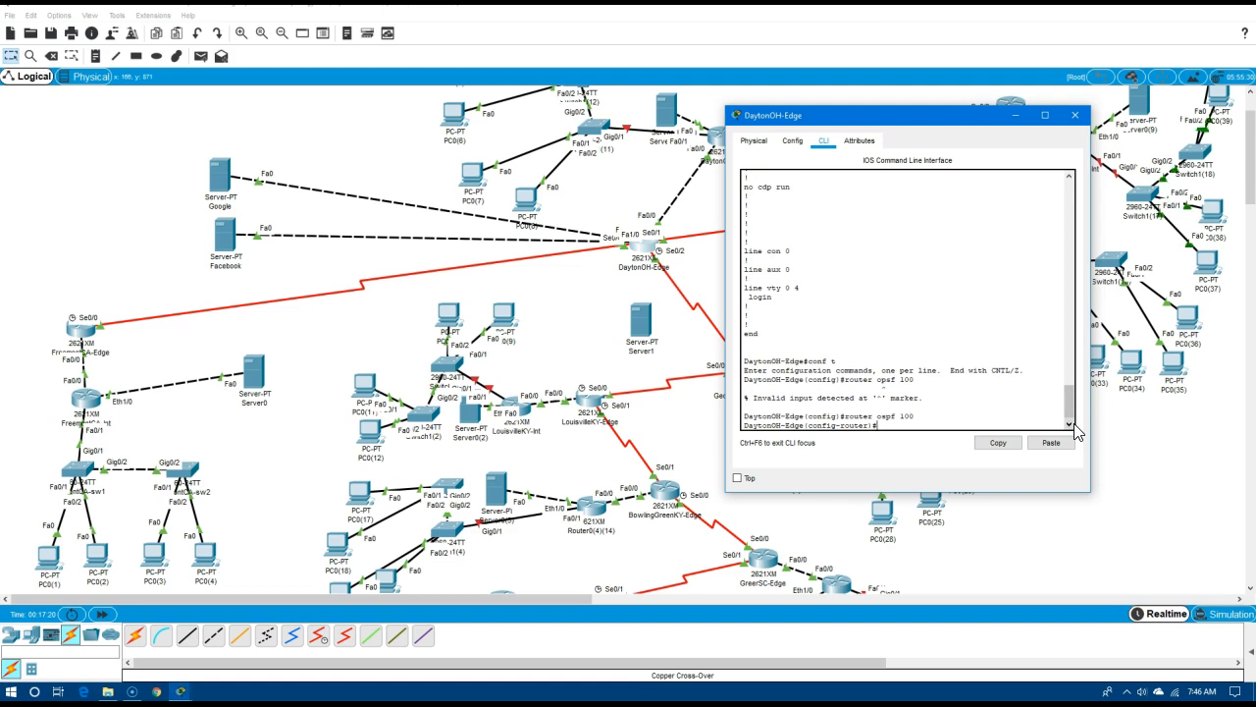
text(network 1.1.1.0 0.0.0.255 area 0)
key(Return)
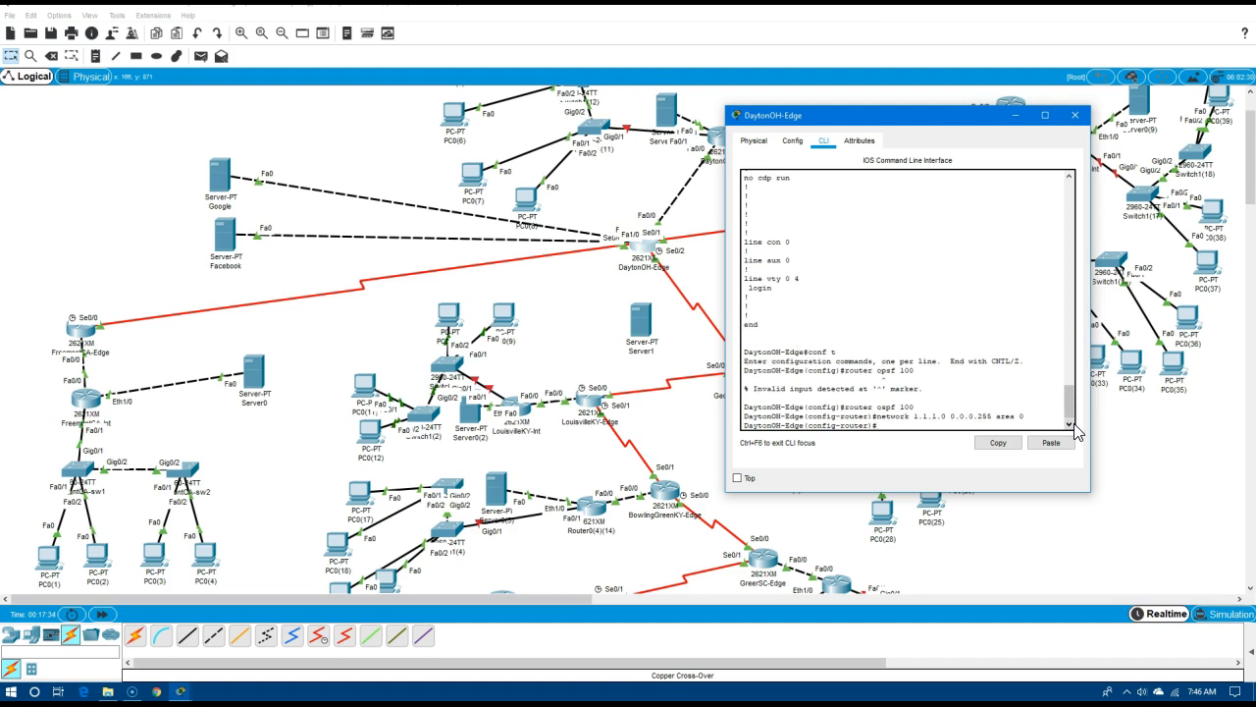
text(network 2.2.2.0 0.0.0.255 area 0)
key(Return)
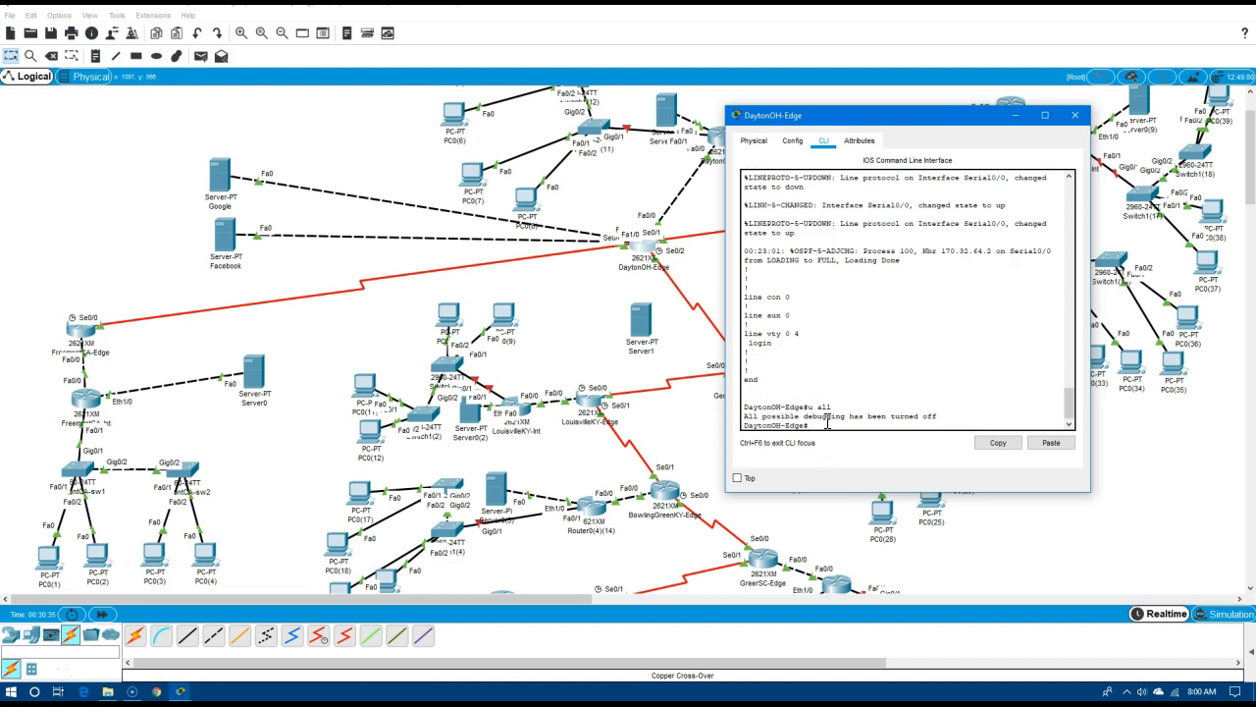
From DaytonOH-Edge, ping the Facebook server at 1.1.1.2 and the Google server's address
text(ping 1.1.1.2)
key(Return)
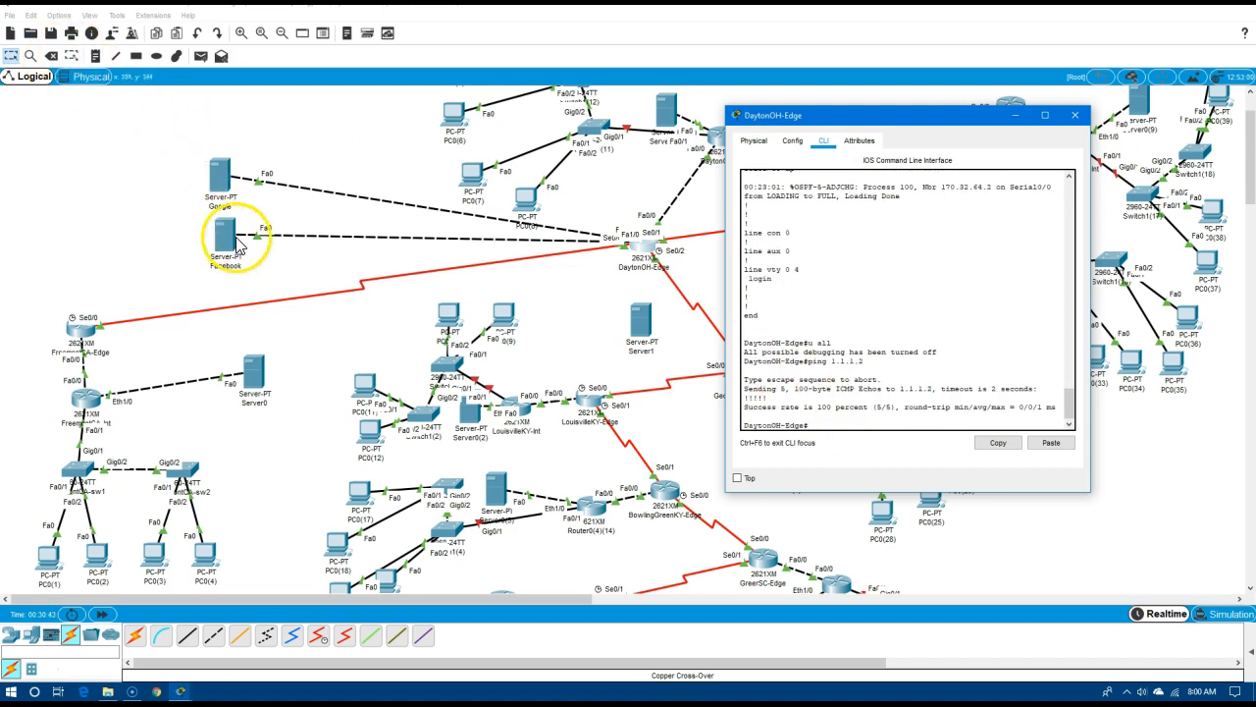
key(Up)
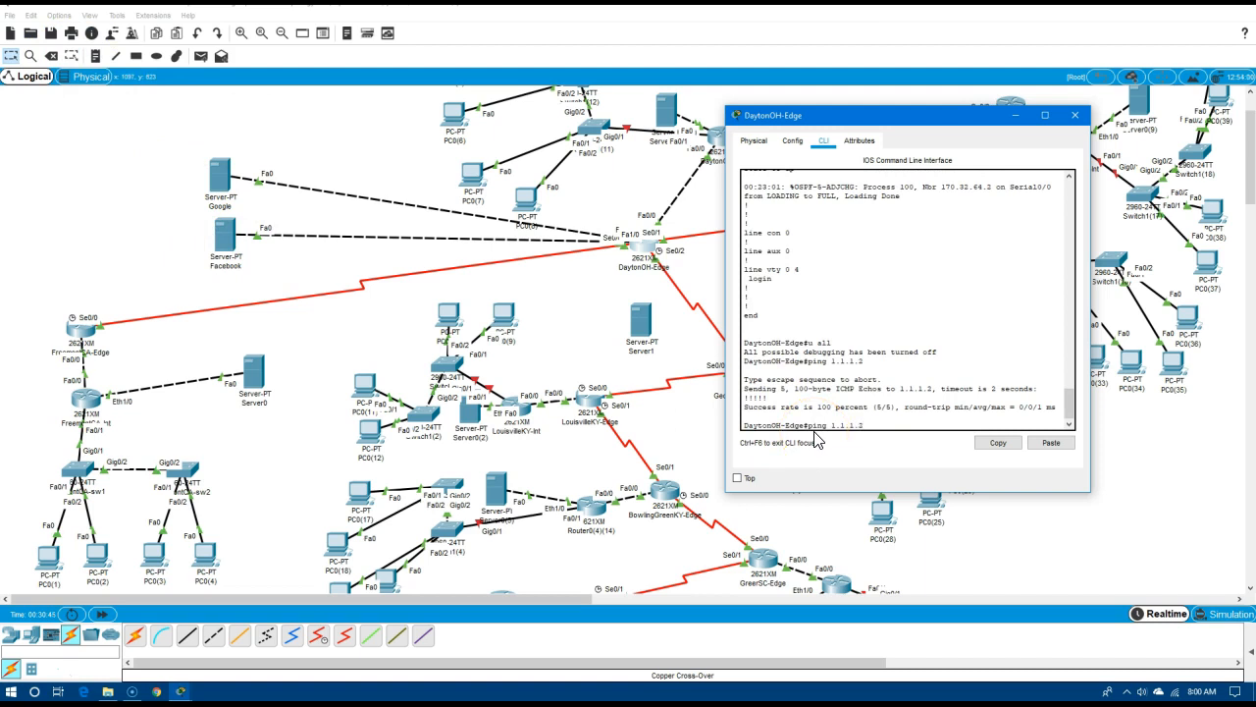
key(BackSpace)
key(BackSpace)
key(BackSpace)
key(BackSpace)
text(2.2.2)
key(Return)
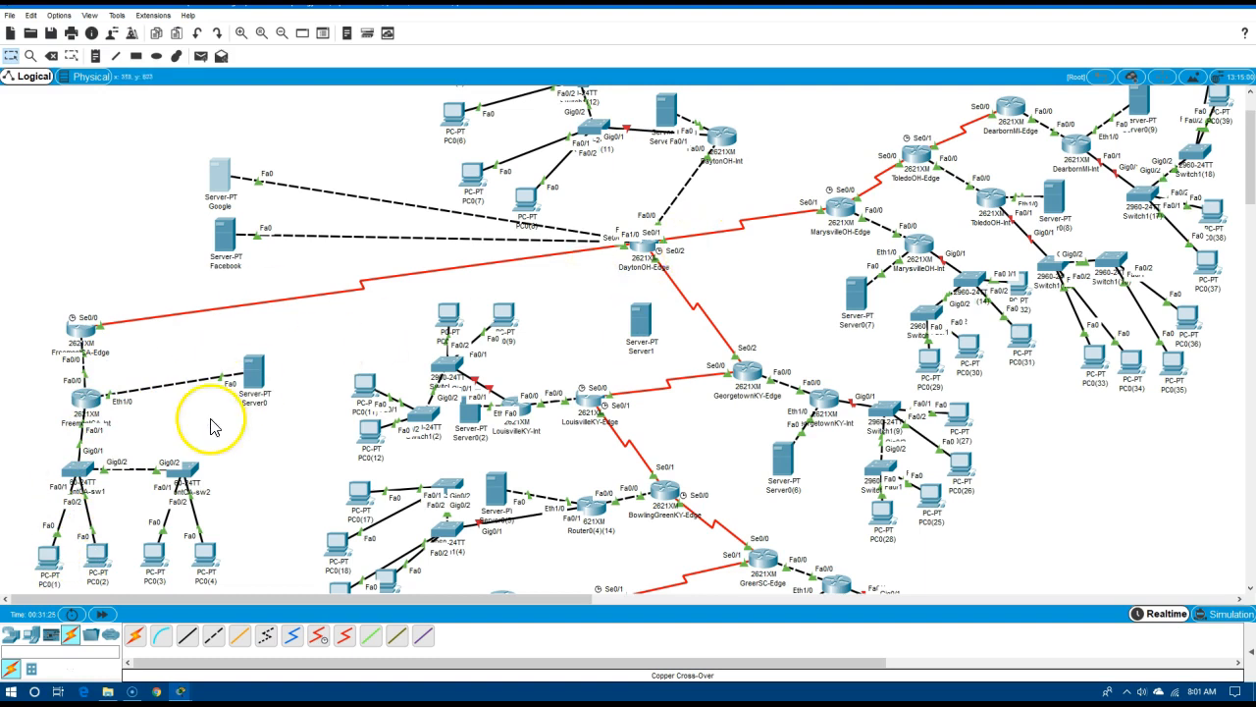
Ping the Facebook server at 1.1.1.2 from PC0(1)'s command prompt, and close the prompt
click(46, 559)
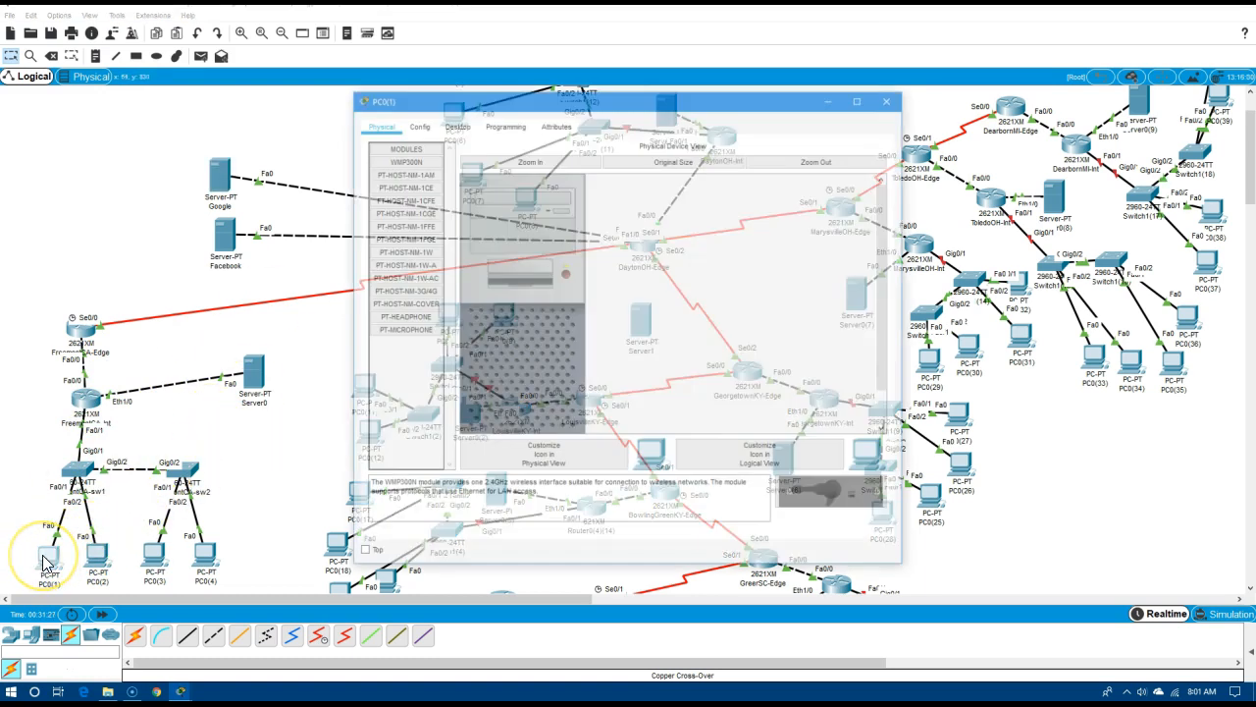
click(455, 124)
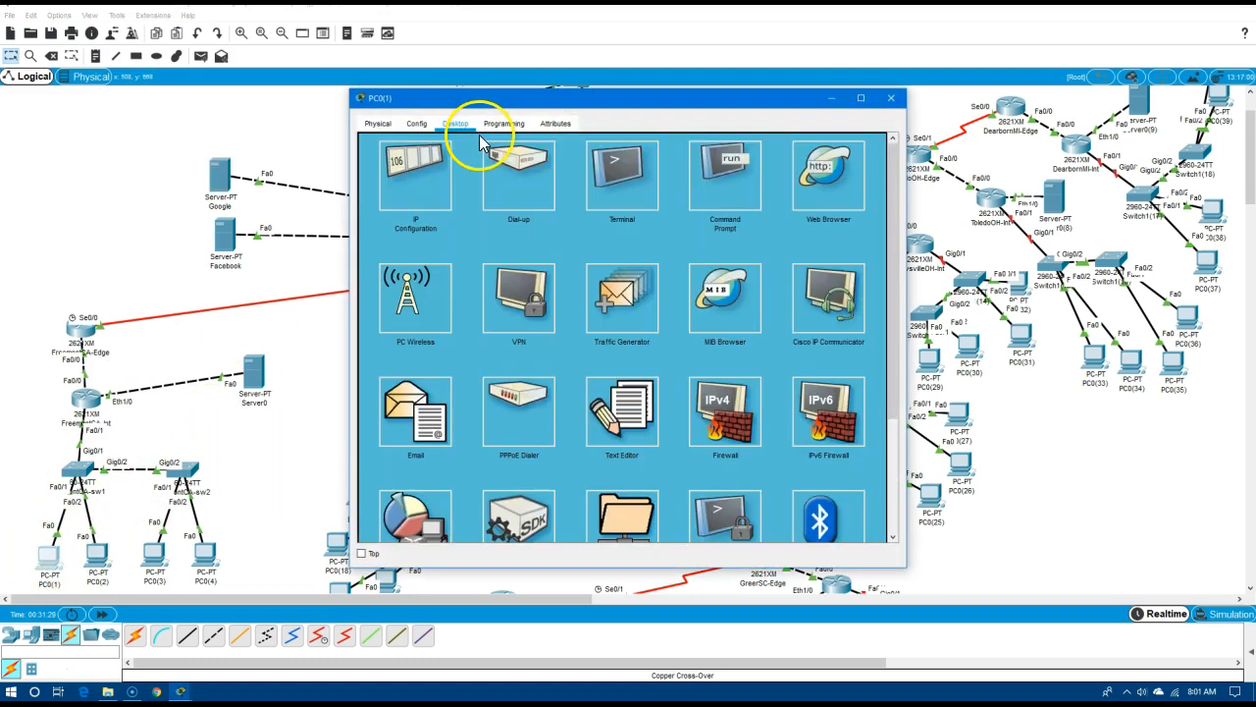
click(743, 187)
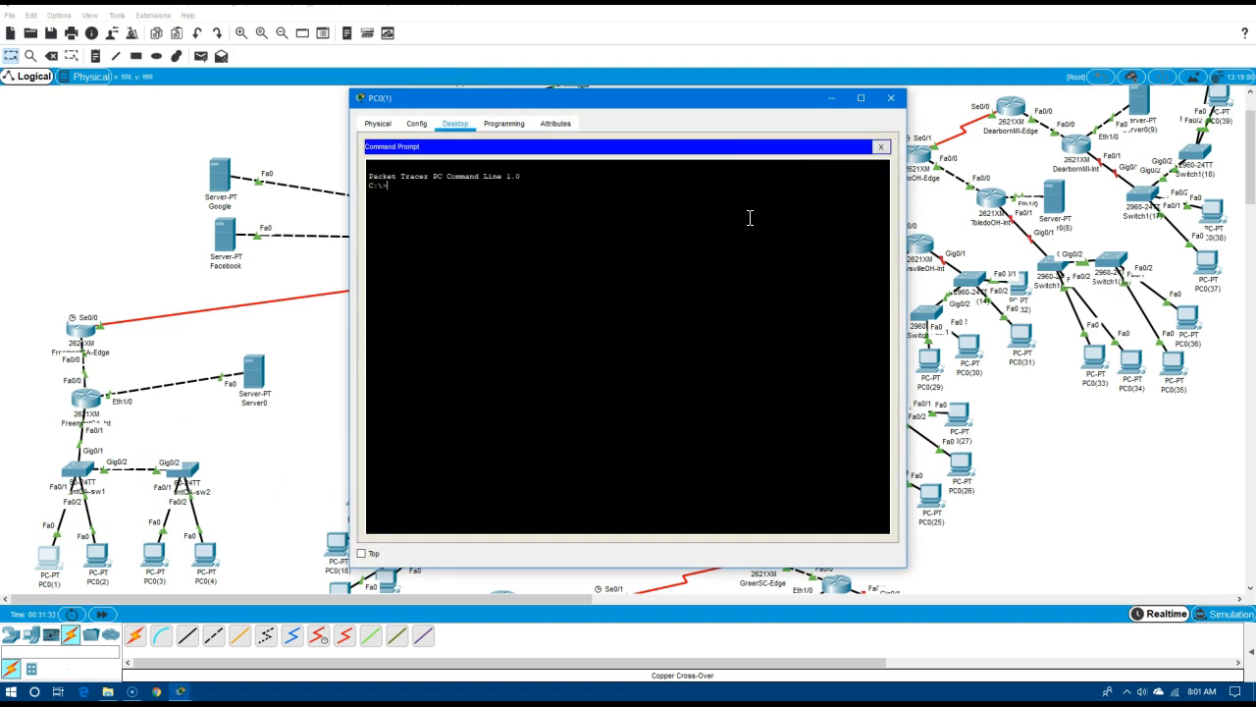
text(ping )
text(1.1.1)
text(.1)
key(Return)
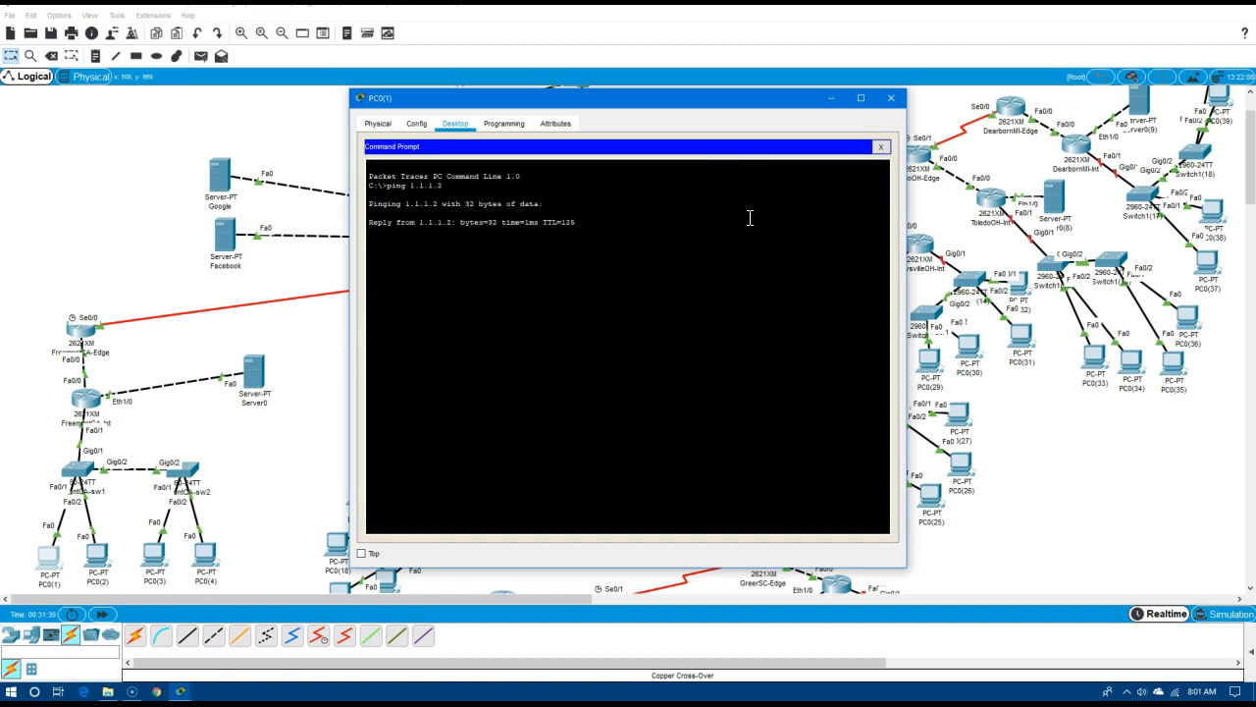
click(766, 209)
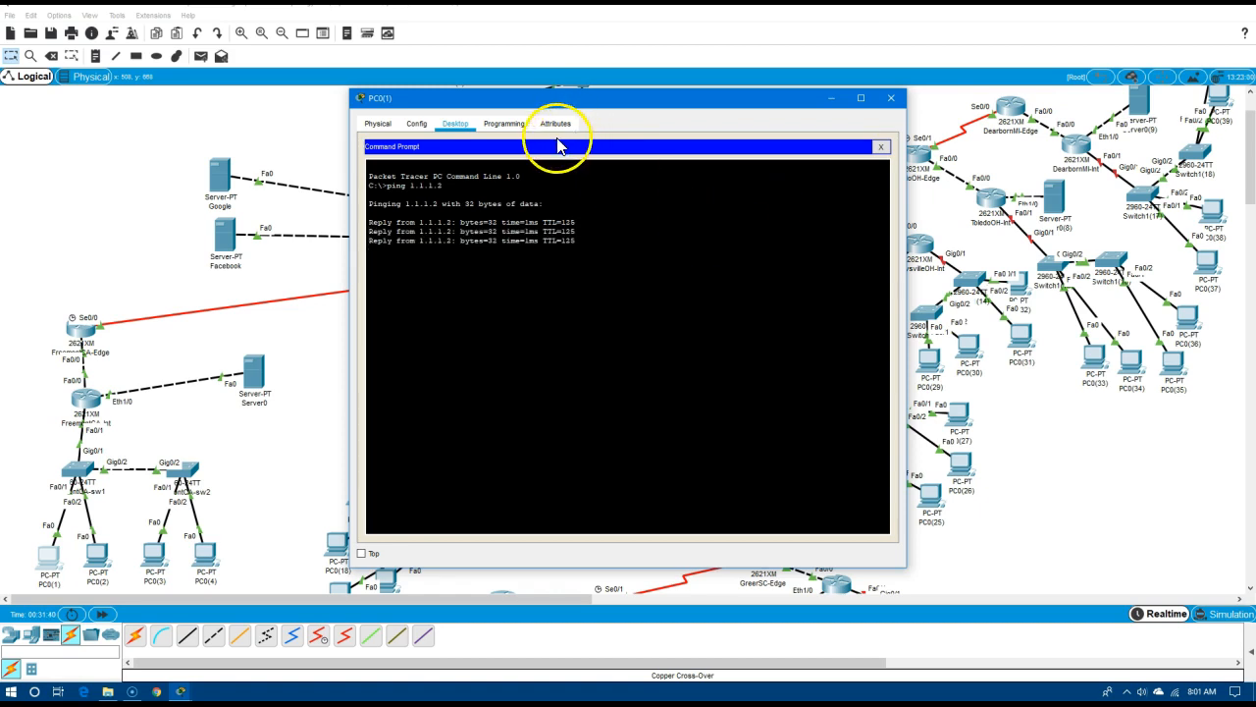
click(880, 146)
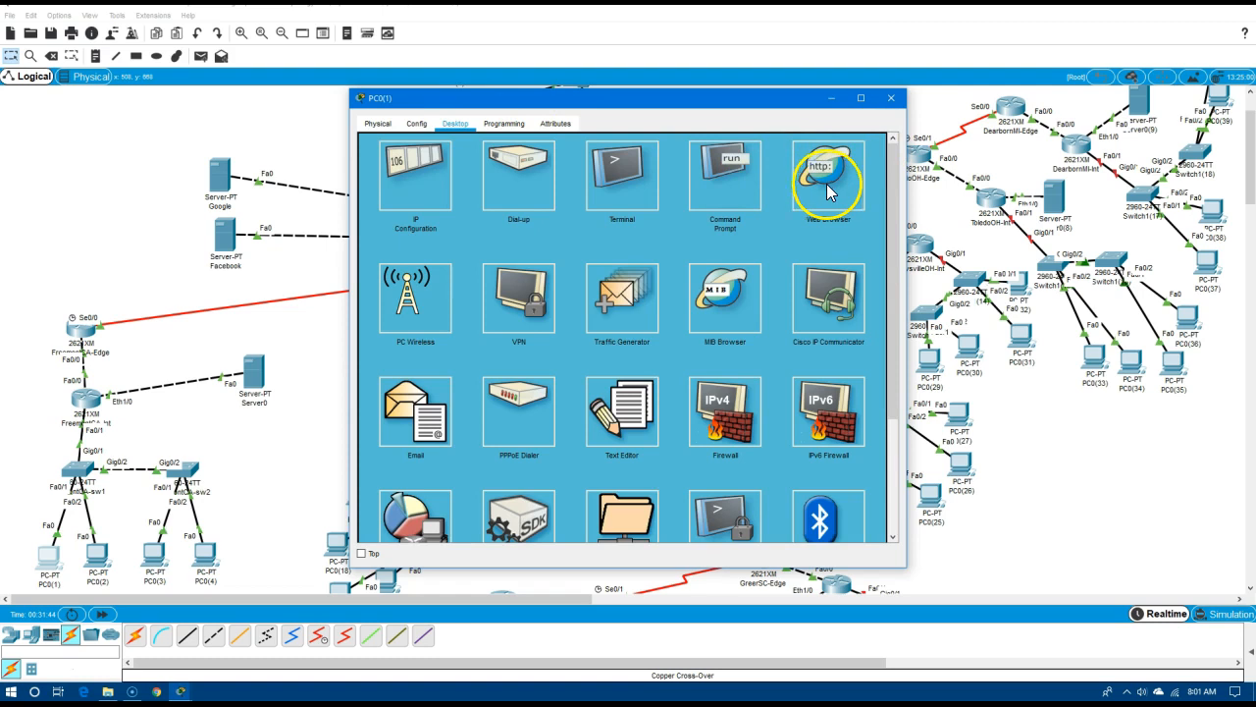
Load the Facebook server's page at 1.1.1.2 in PC0(1)'s web browser, and close the browser
click(828, 188)
click(589, 160)
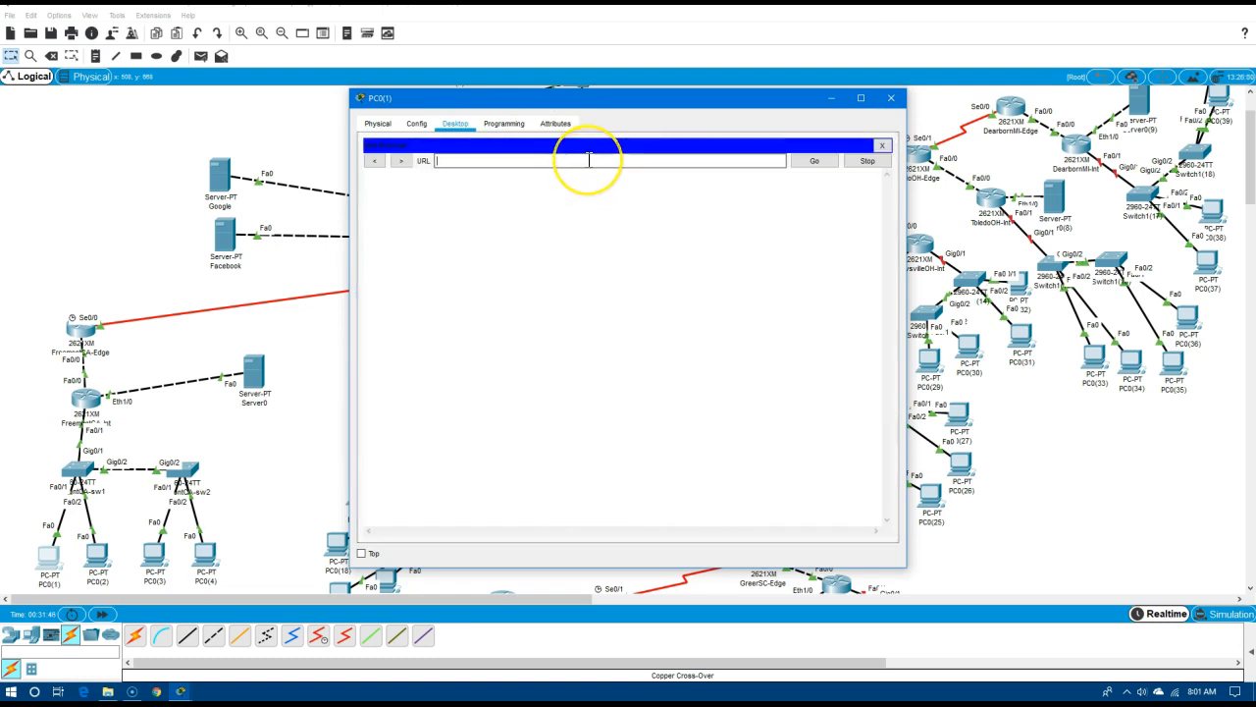
text(1.1)
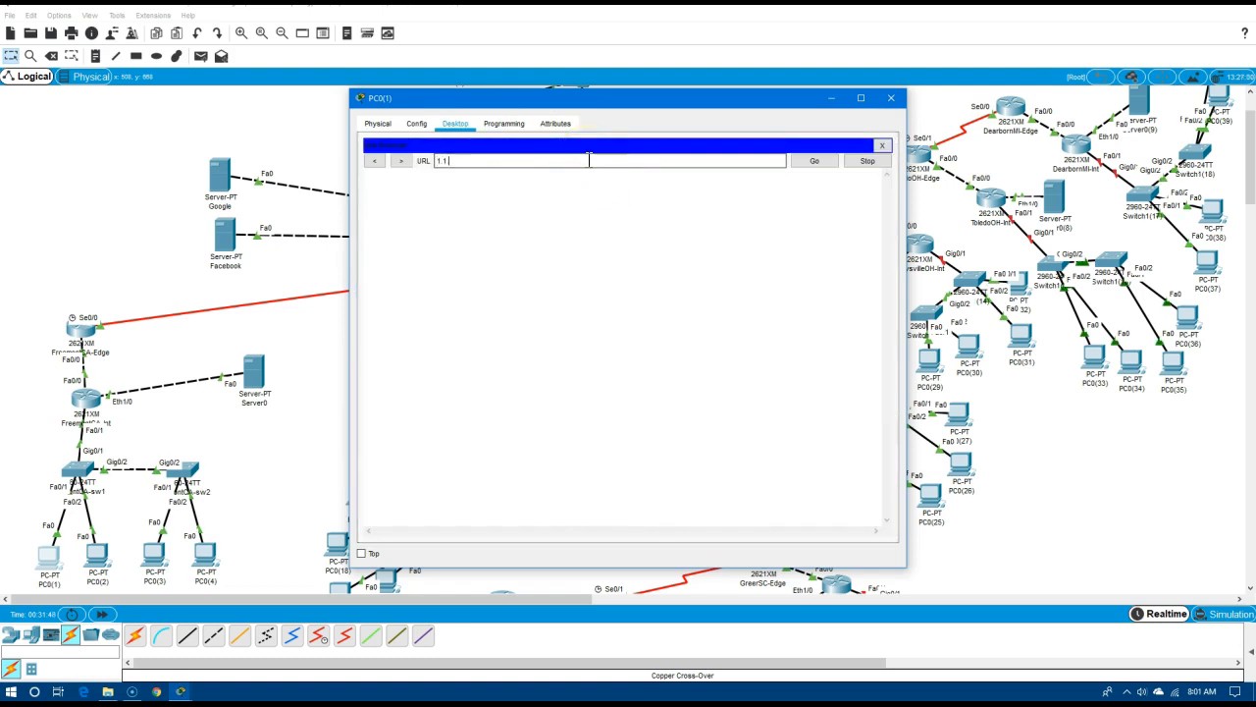
text(.1.2)
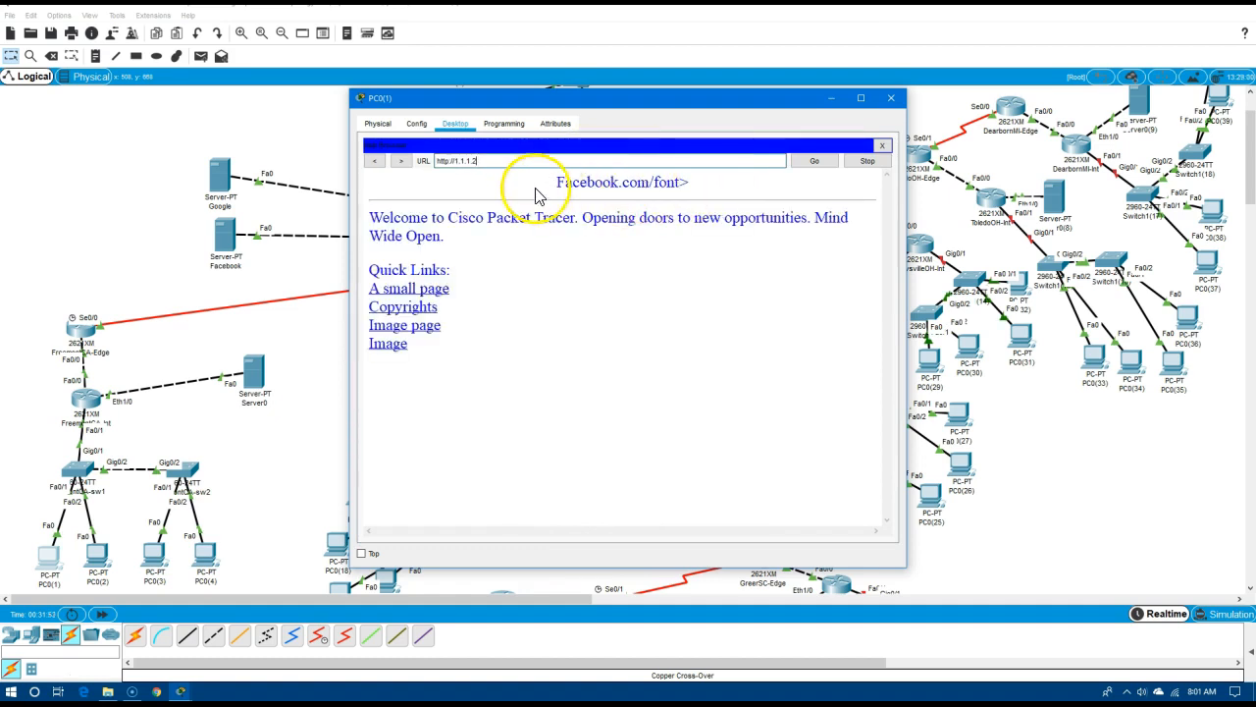
click(883, 147)
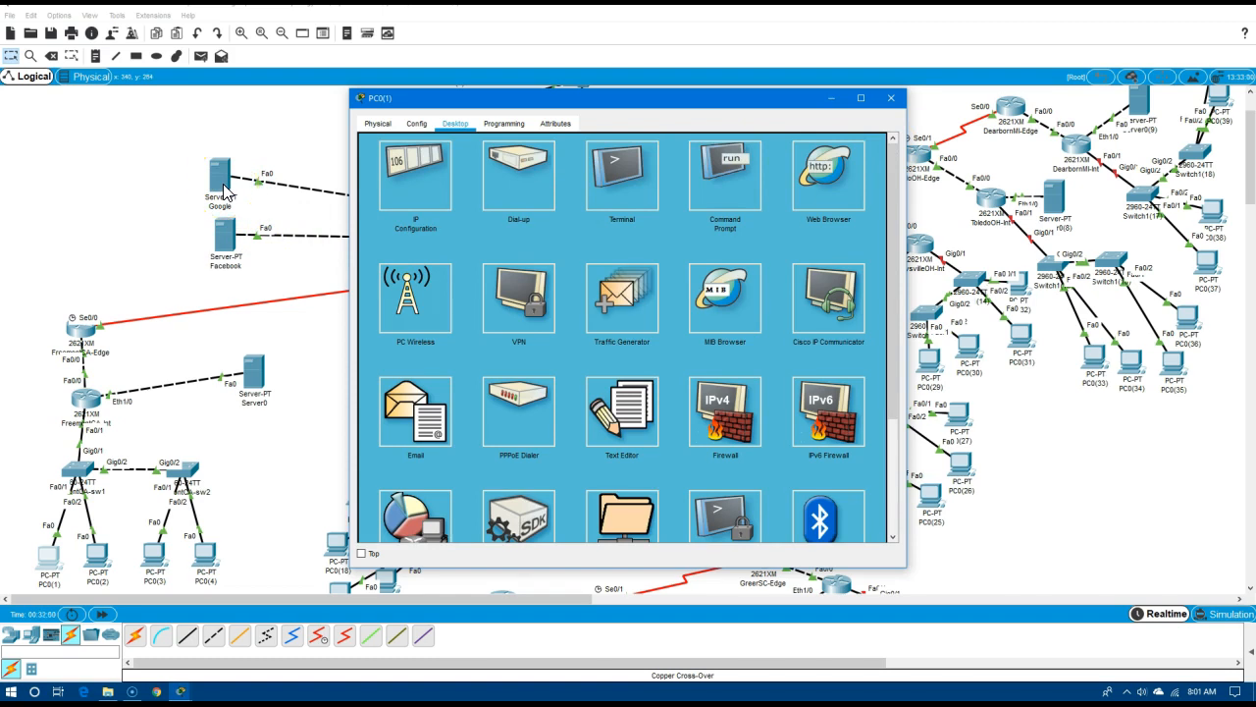
Load the Google server's page at 2.2.2.2 in PC0(1)'s web browser, and close the PC's window
click(820, 175)
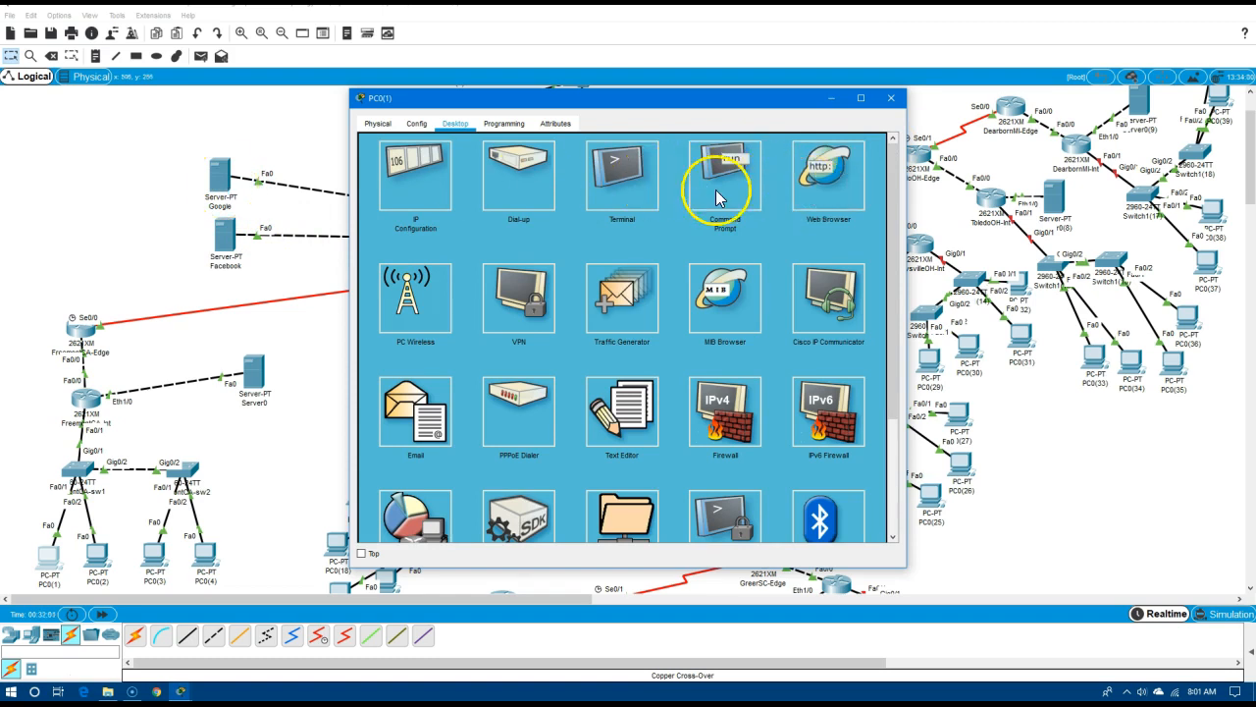
click(499, 160)
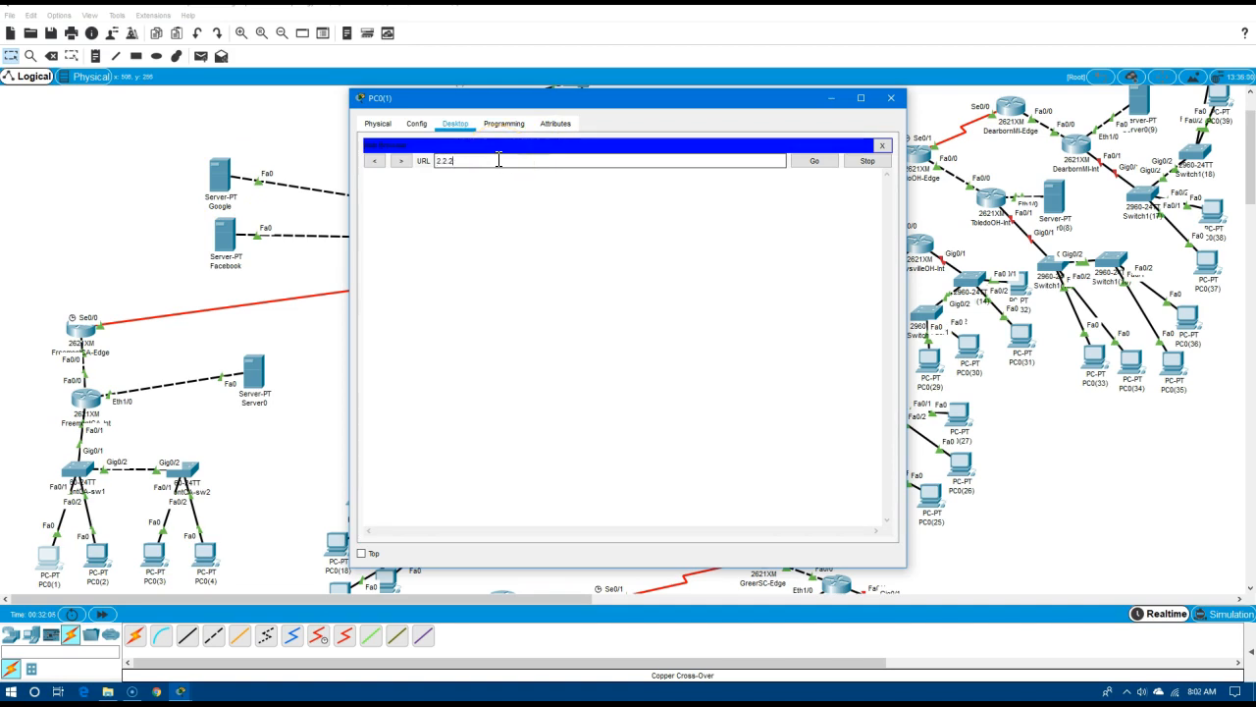
text(2.2.2.2)
key(Return)
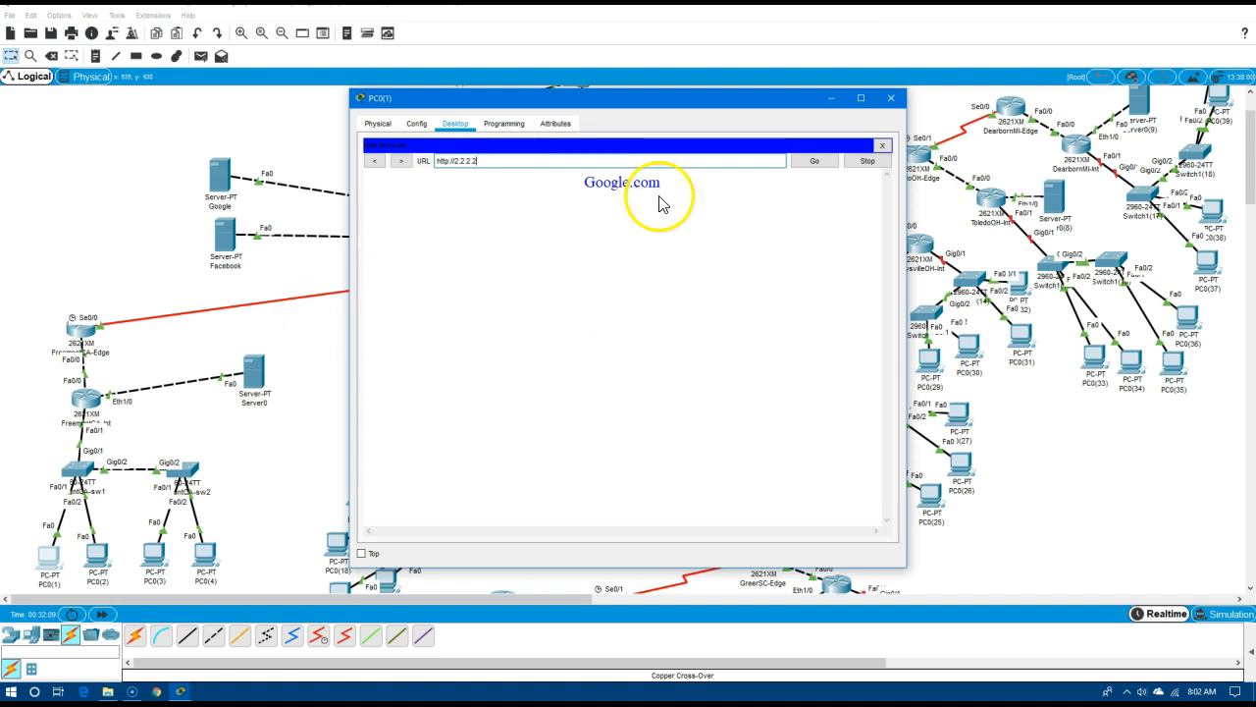
click(882, 146)
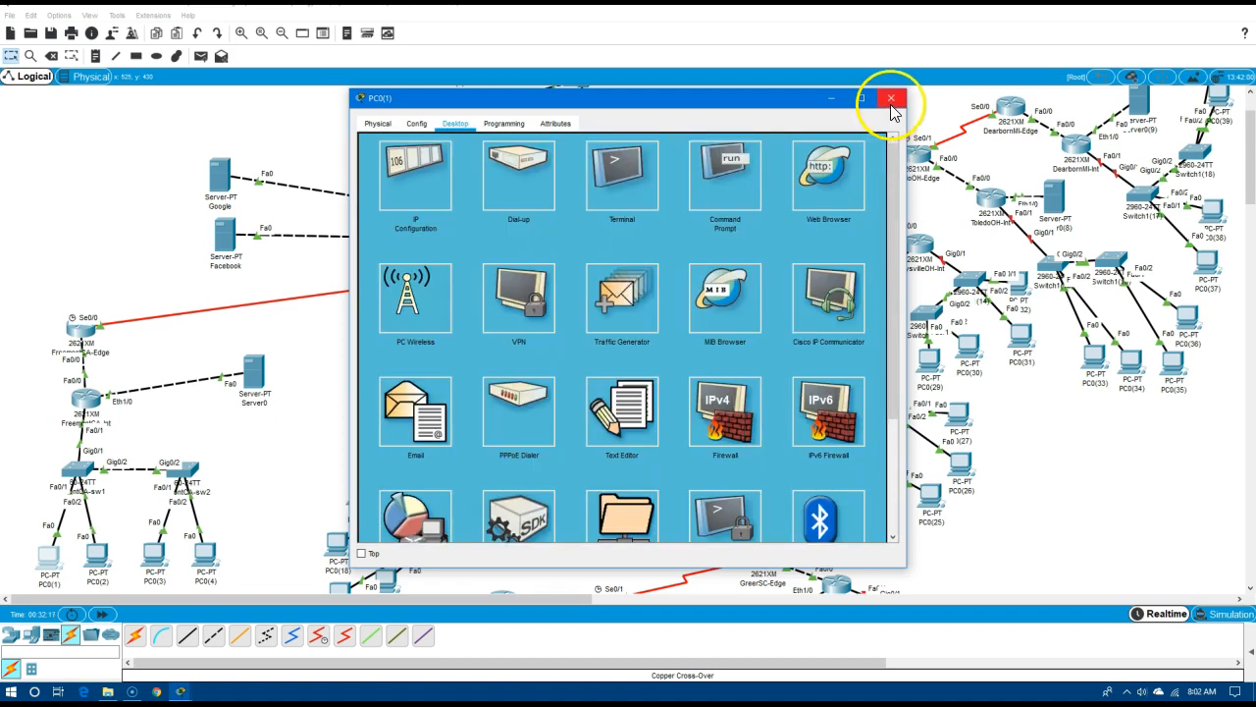
click(892, 97)
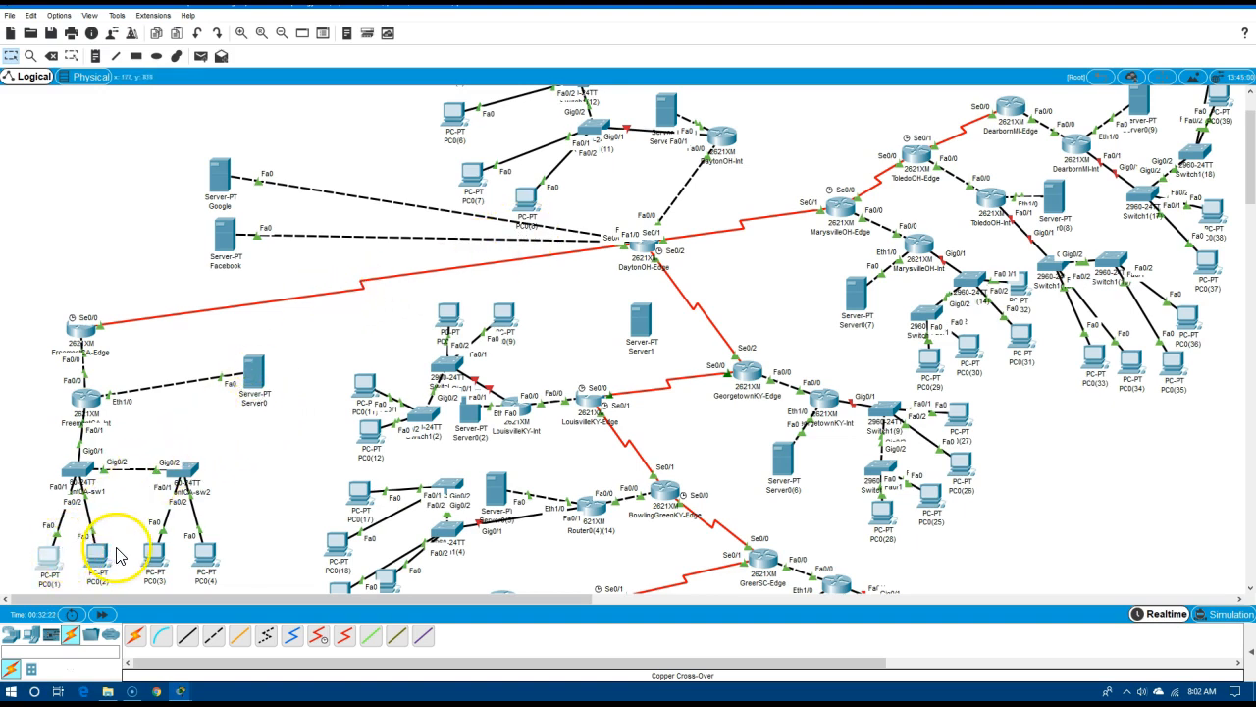
mouse_move(99, 562)
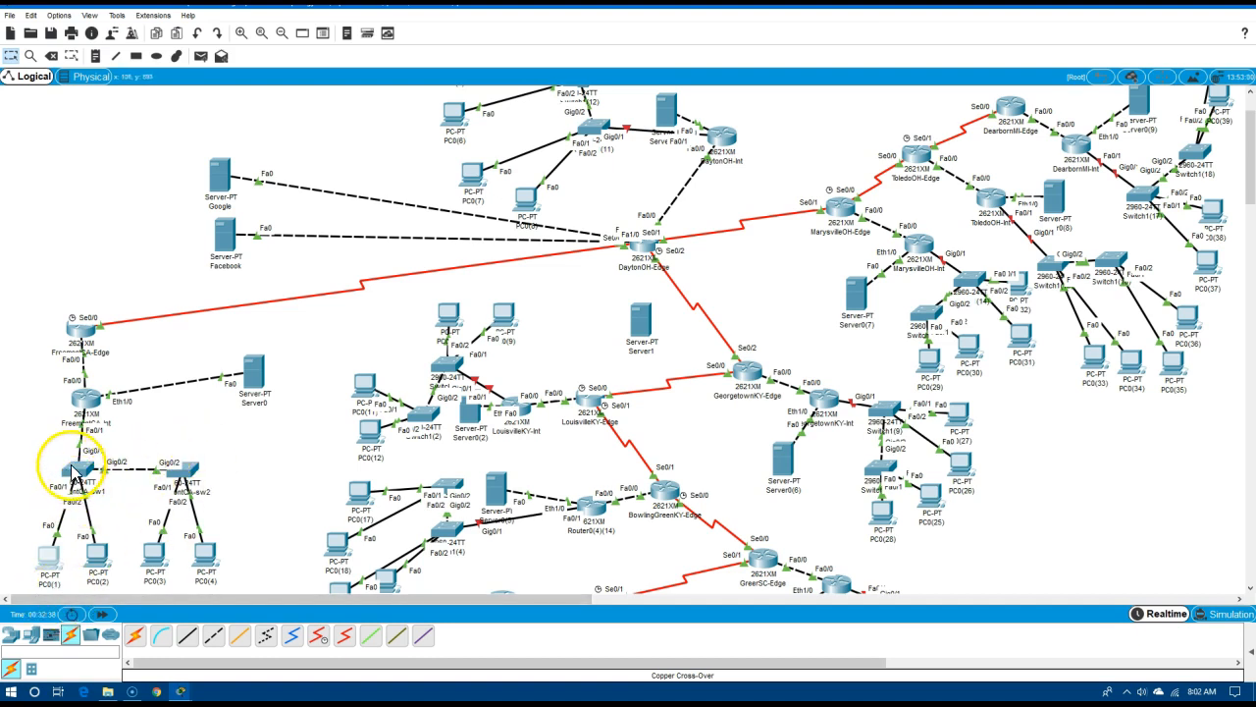
mouse_move(87, 412)
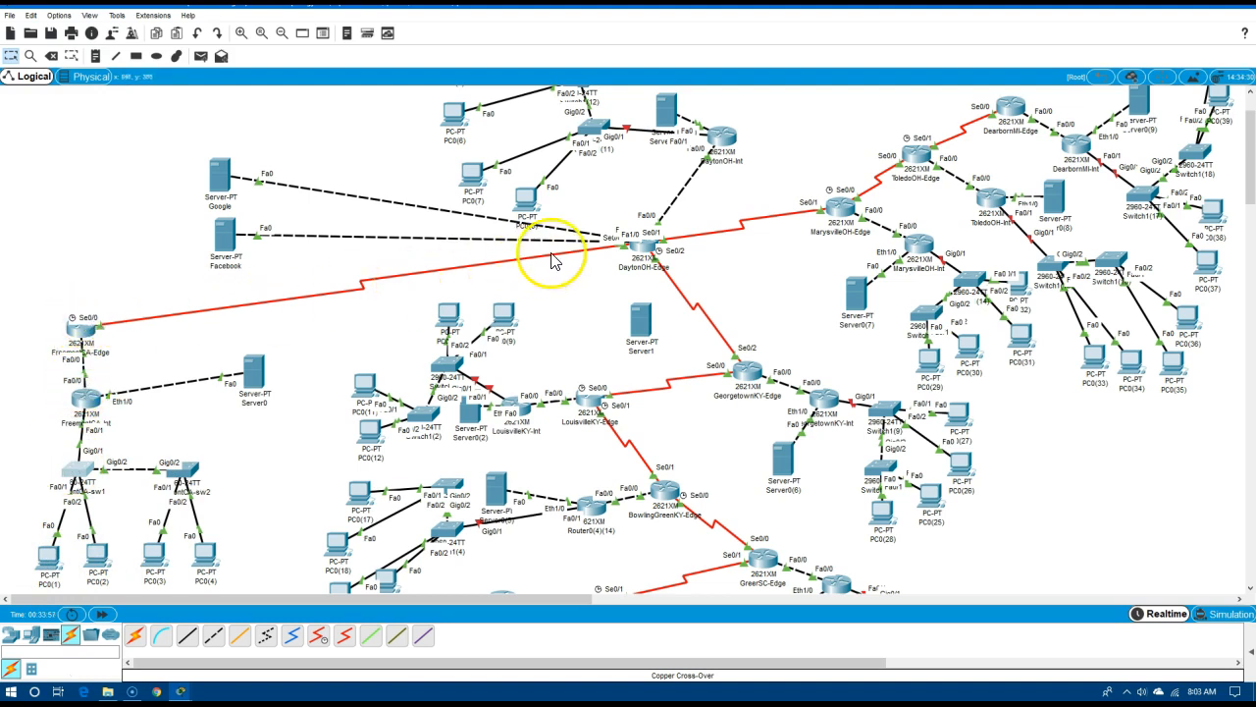
mouse_move(640, 248)
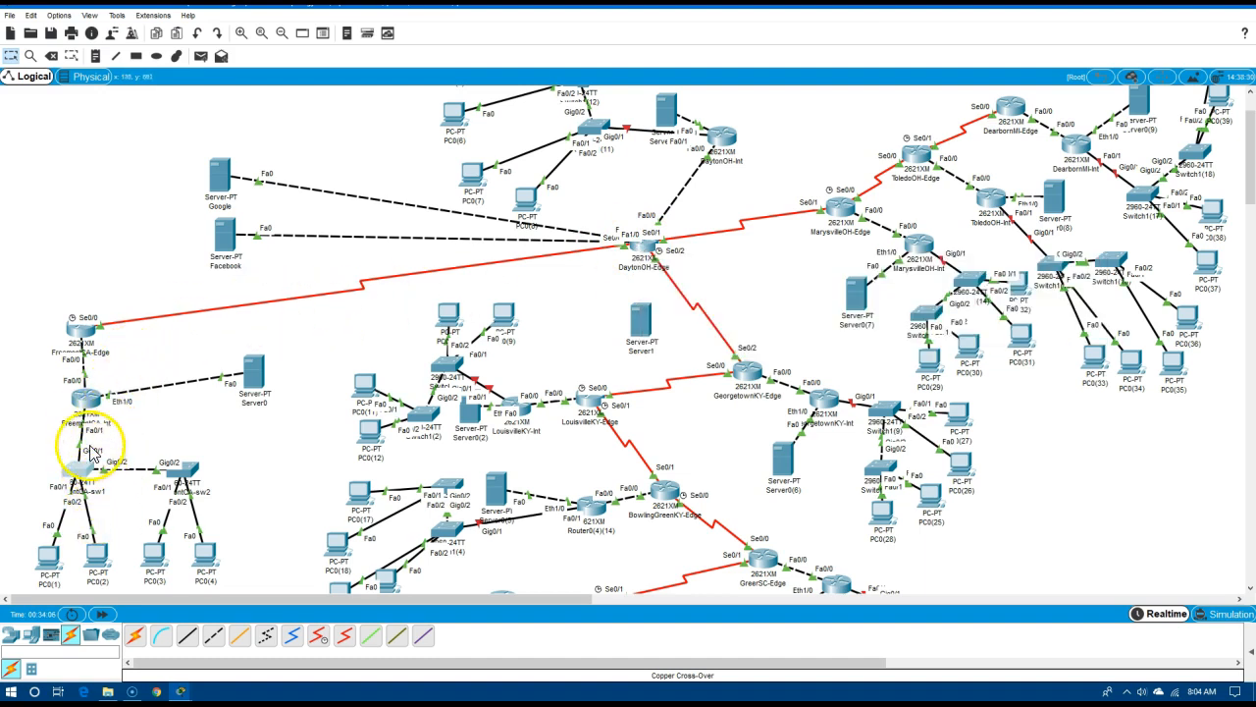
mouse_move(92, 417)
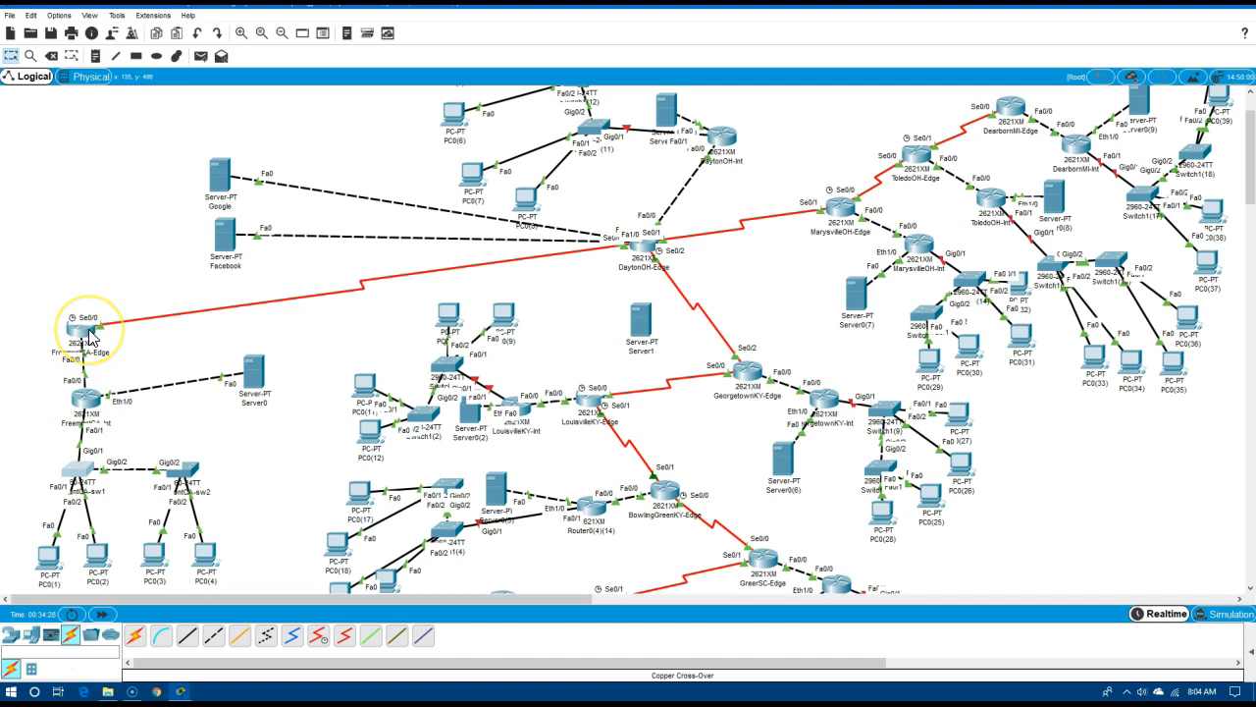
mouse_move(90, 336)
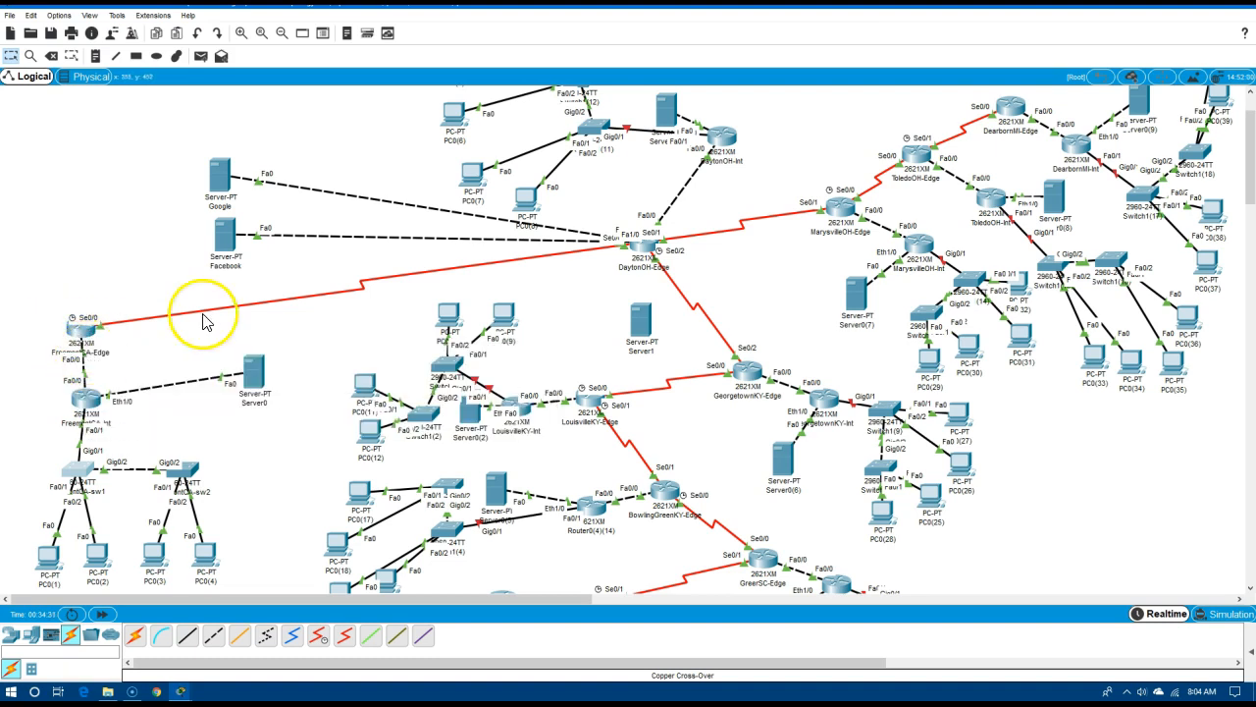
click(115, 388)
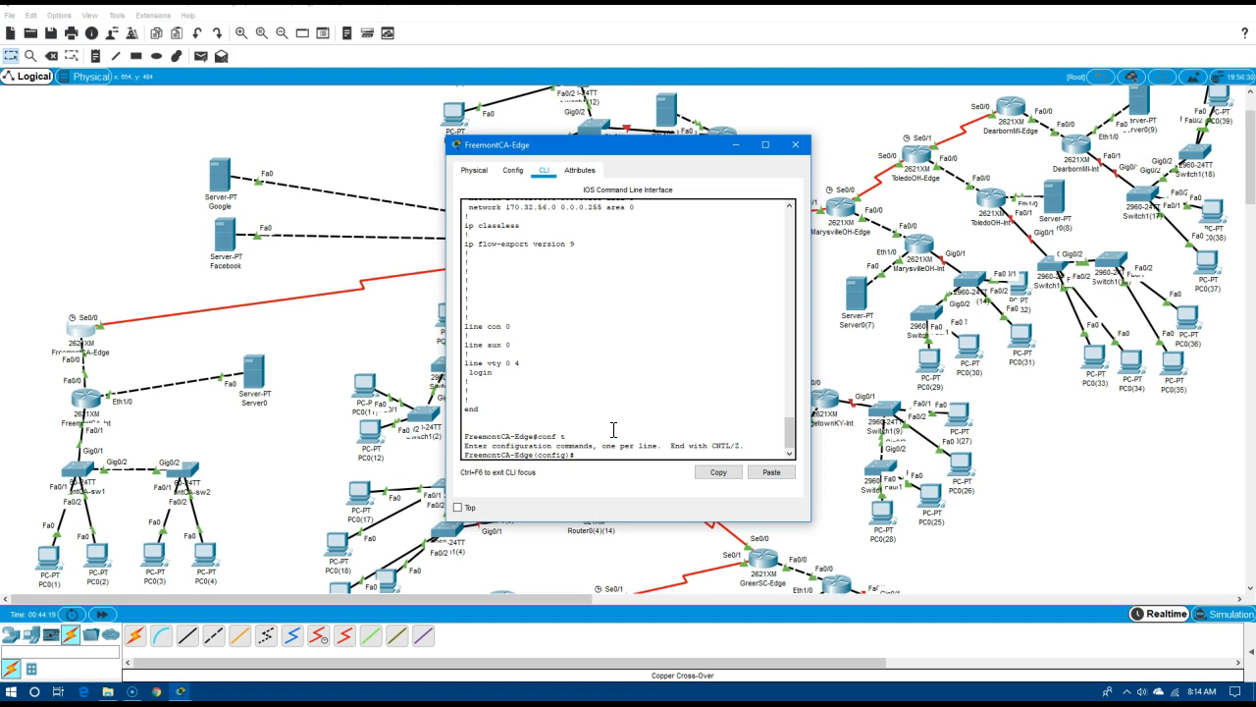
On FreemontCA-Edge, add an access-list 101 entry denying TCP from 170.32.60.0 0.0.0.255 to 1.1.1.0 0.0.0.255 on port 80
text(ac)
text(cess)
text(-list)
text(10)
text(1)
text( deny)
text( tcp)
text(170)
text(.)
text(3)
text(60)
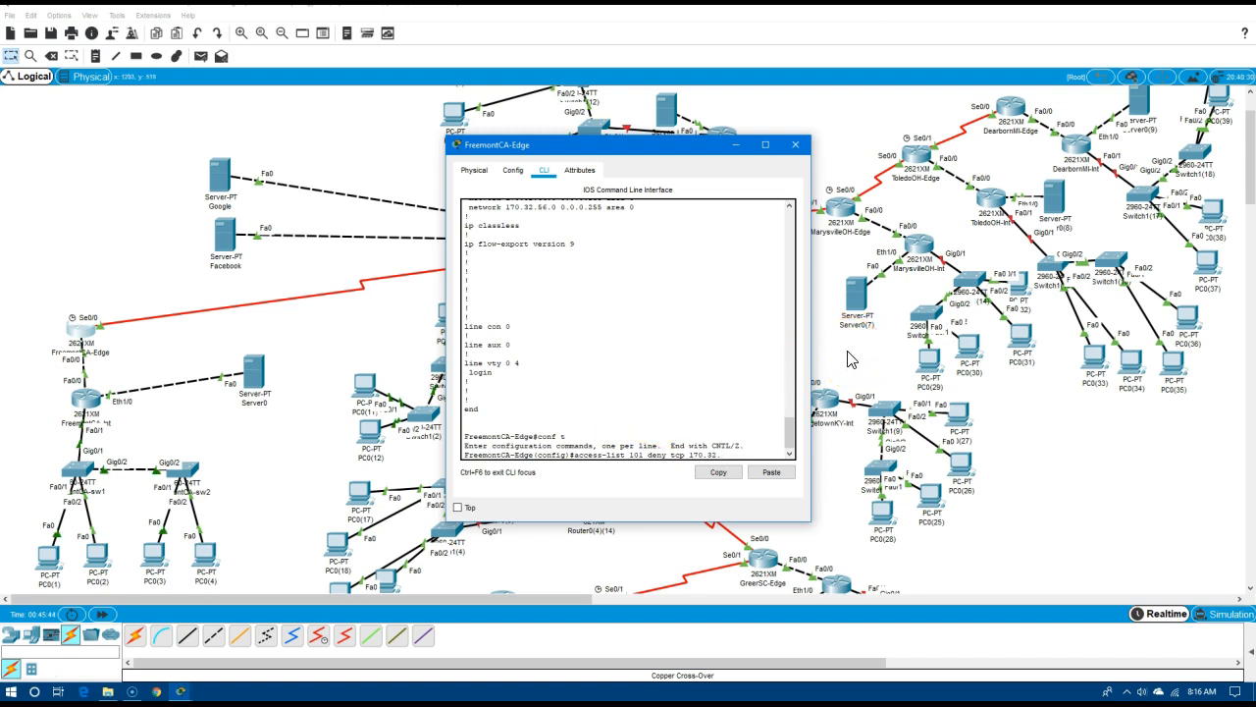
text(.0 0.0.0.255)
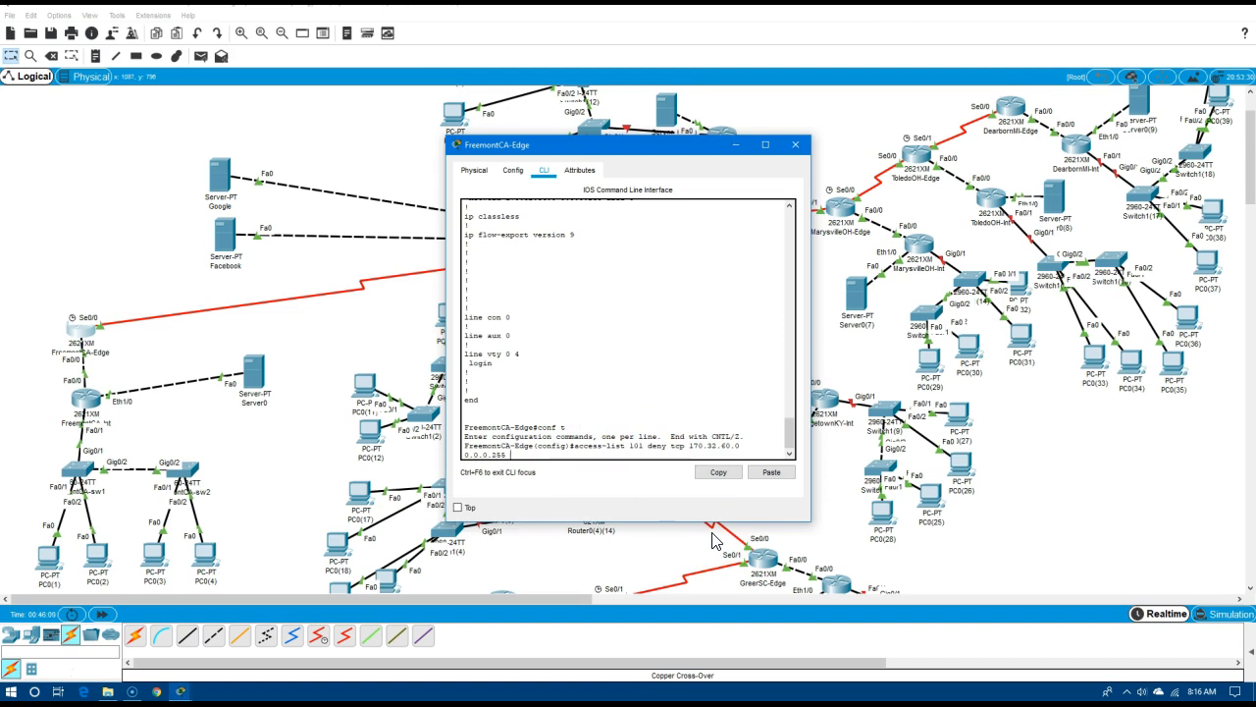
text(.1.1.0 0.0.0.255 eq)
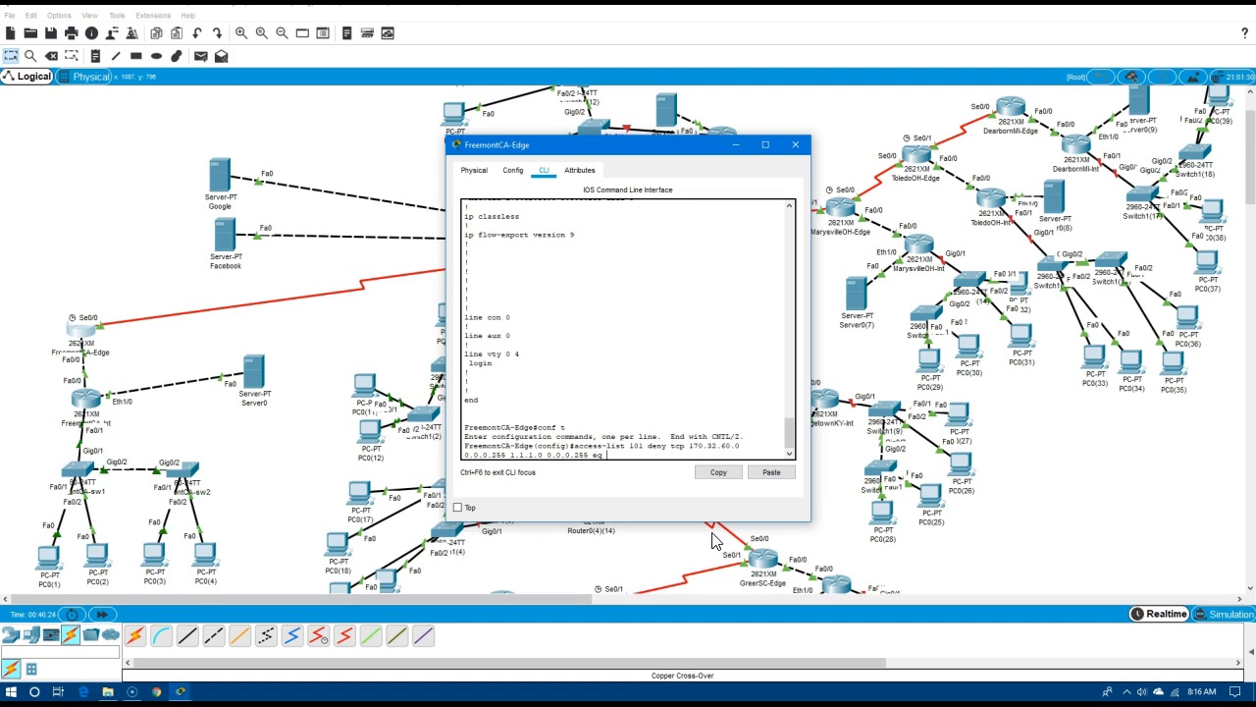
text( 80)
key(Return)
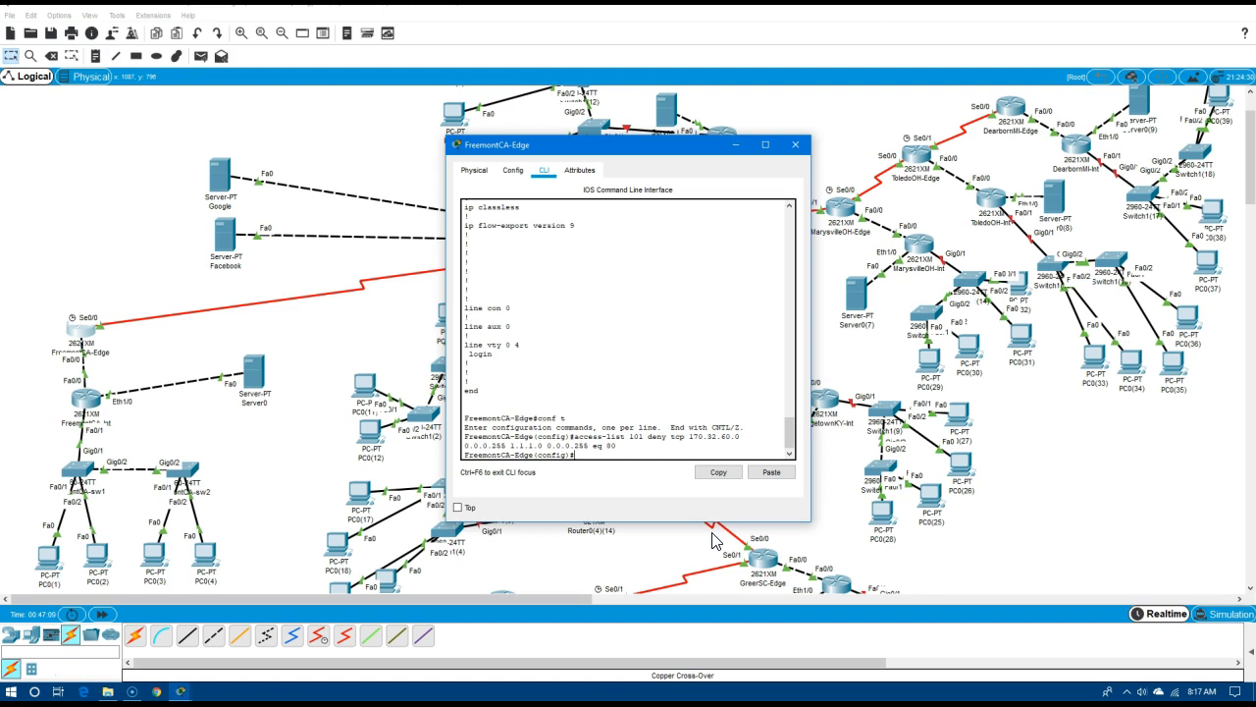
Add an access-list 101 entry on FreemontCA-Edge permitting all other IP traffic from any source to any destination
click(707, 540)
text(access-list 101 permit ip any any)
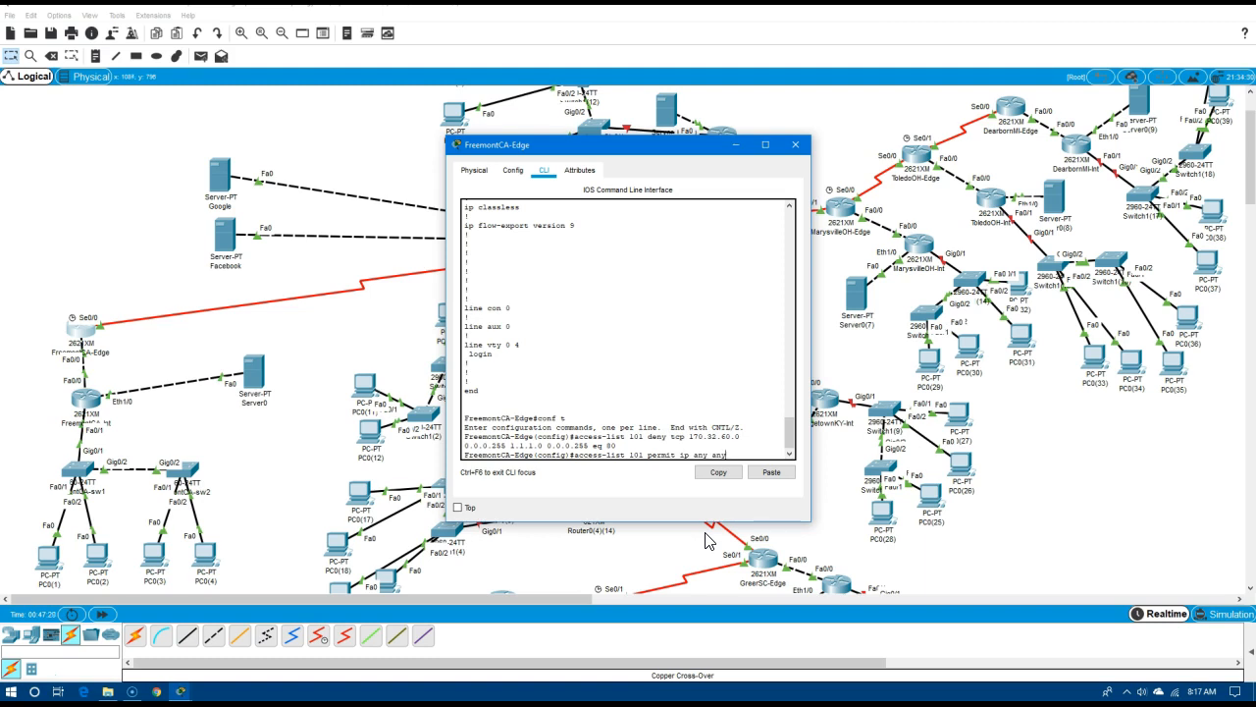
click(723, 454)
key(Return)
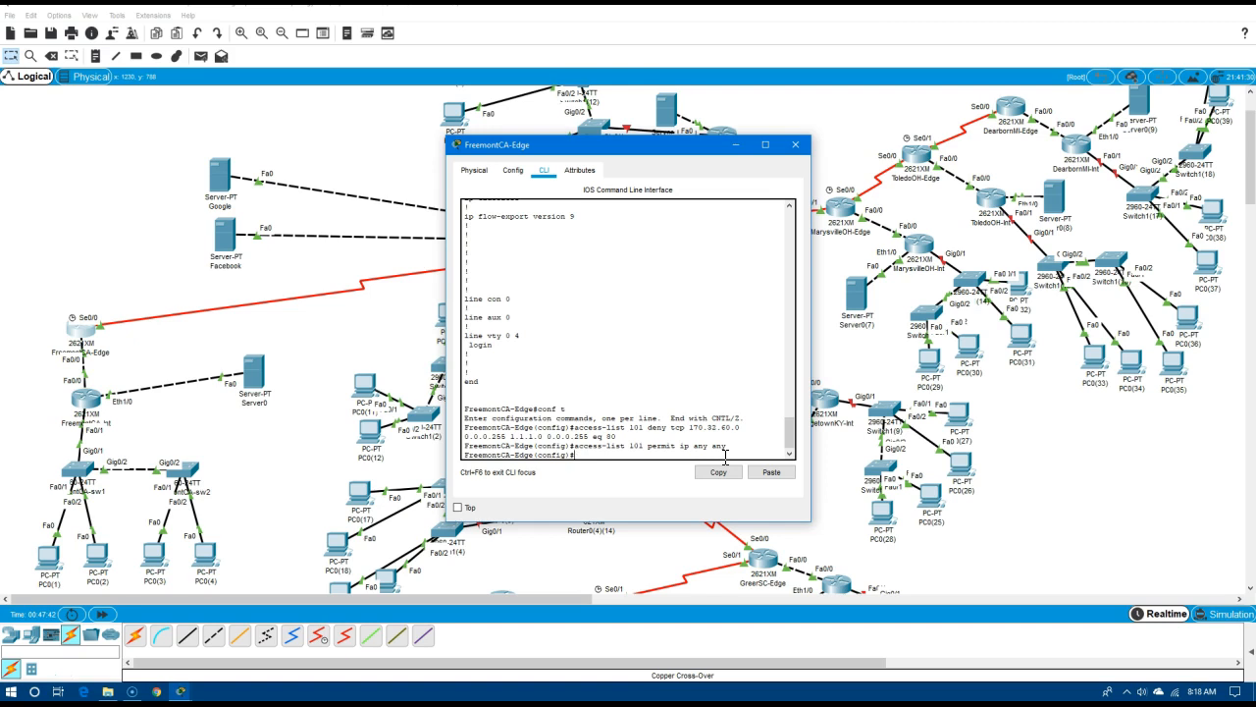
Apply access group 101 inbound on FreemontCA-Edge's interface fa0/0
click(711, 469)
text(0/0)
key(Return)
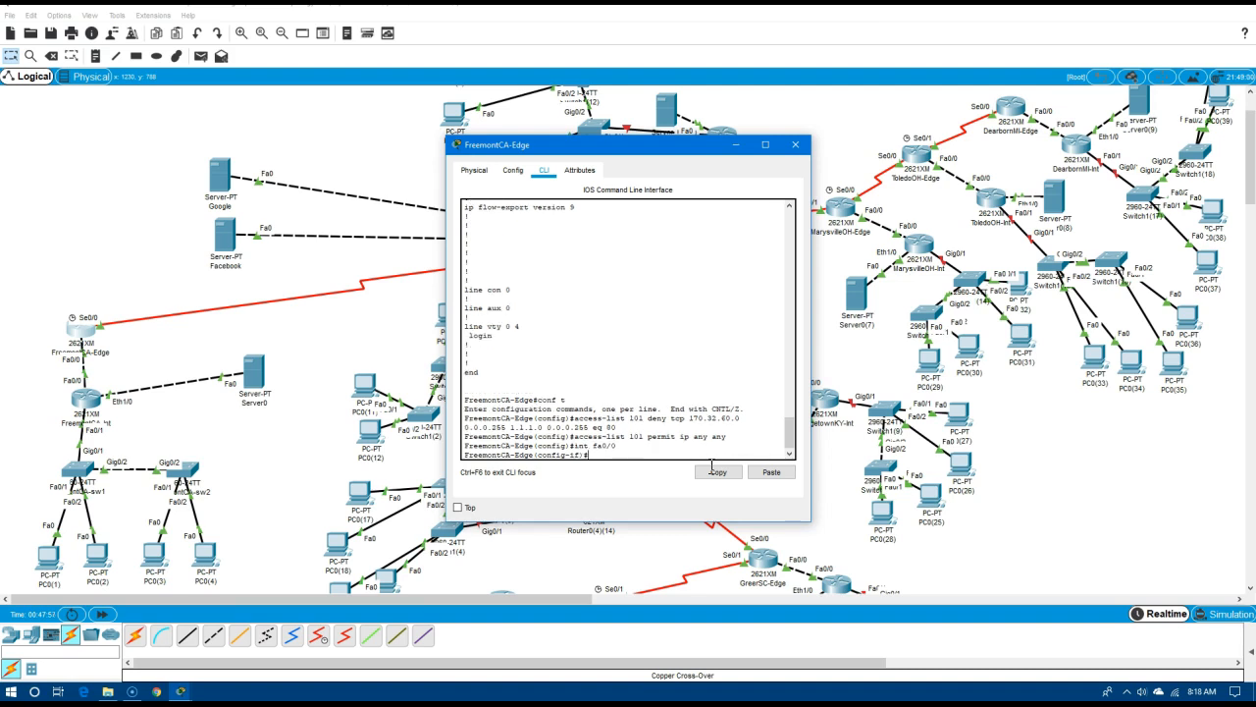
text(ip access-group 101 in)
key(Return)
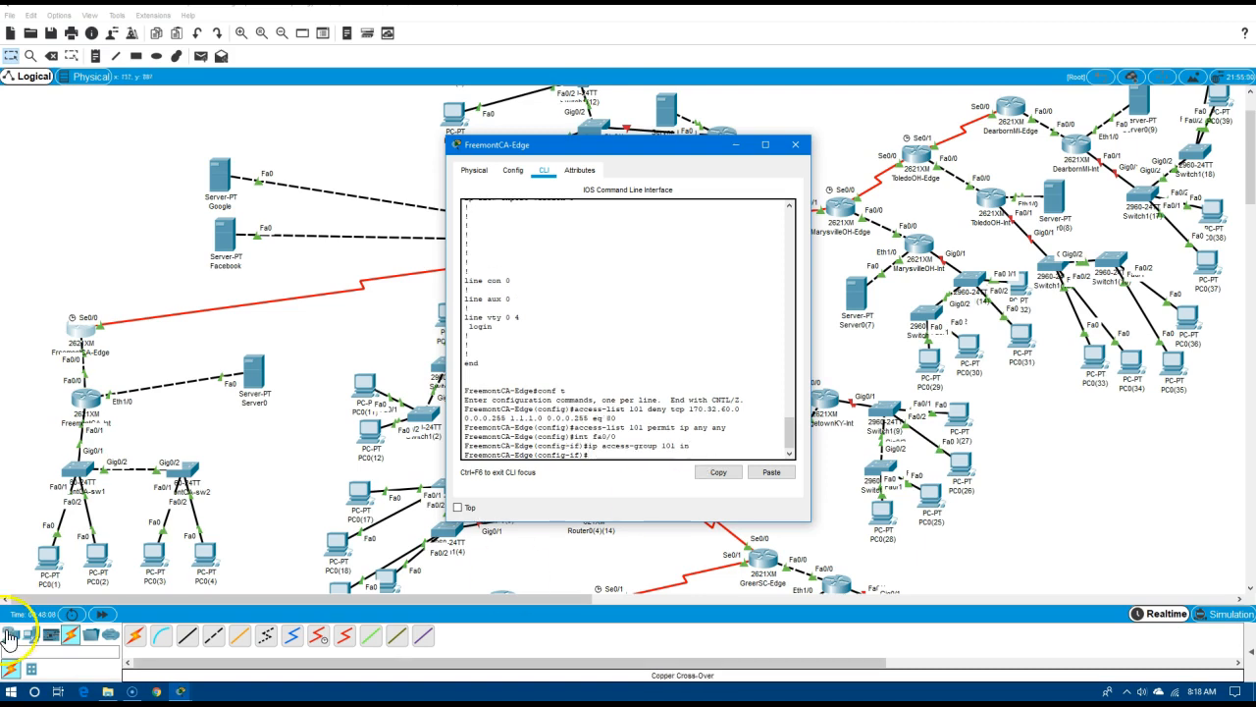
Ping the Facebook server at 1.1.1.2 from PC0(1) to test the access list, and close the command prompt
click(54, 560)
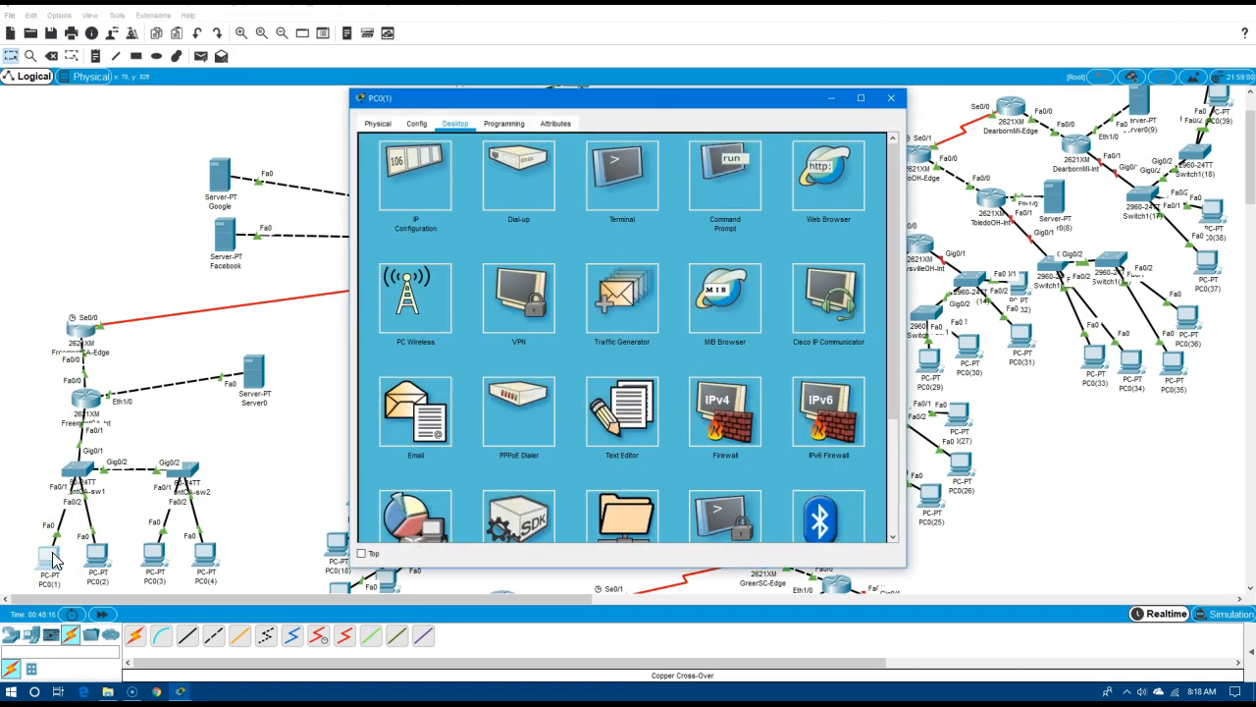
click(416, 125)
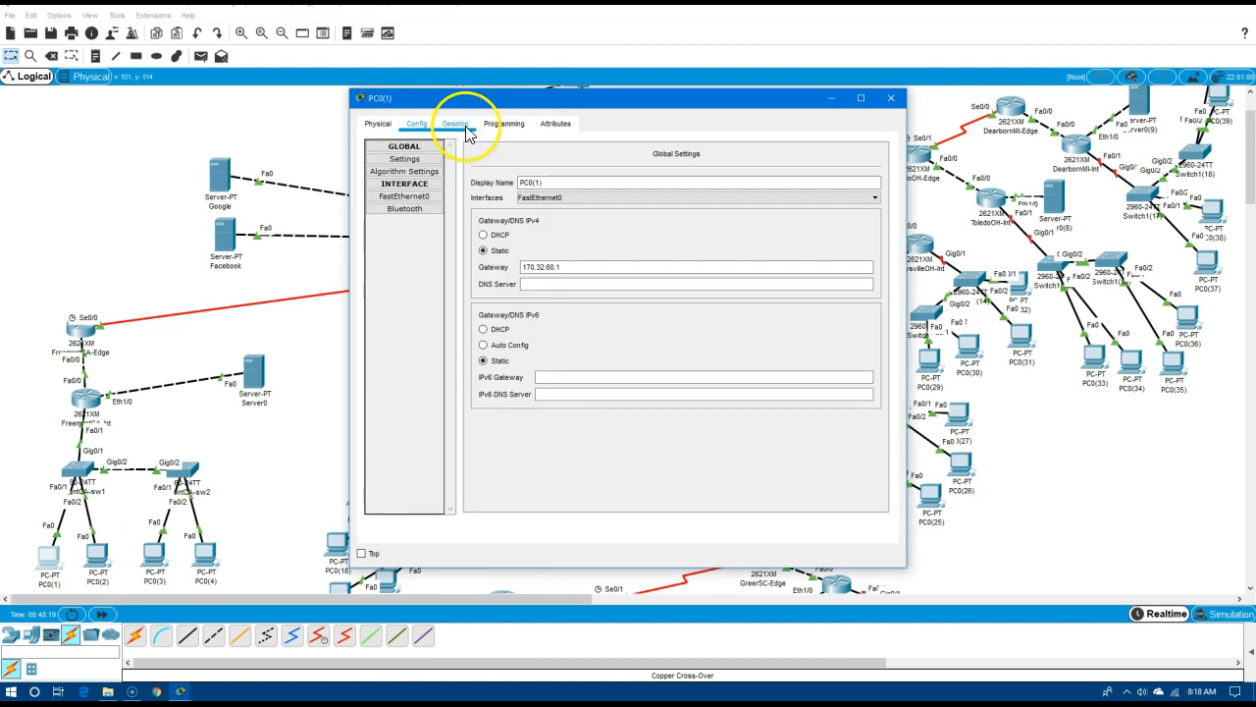
click(455, 124)
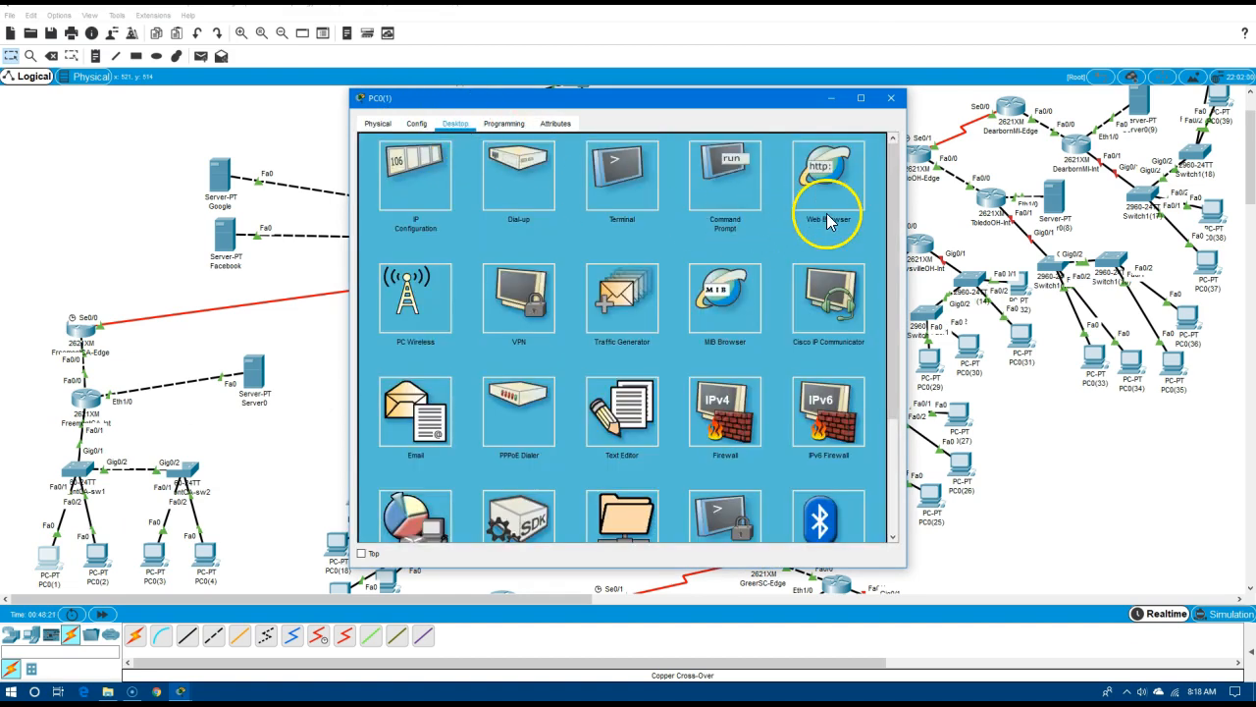
click(723, 186)
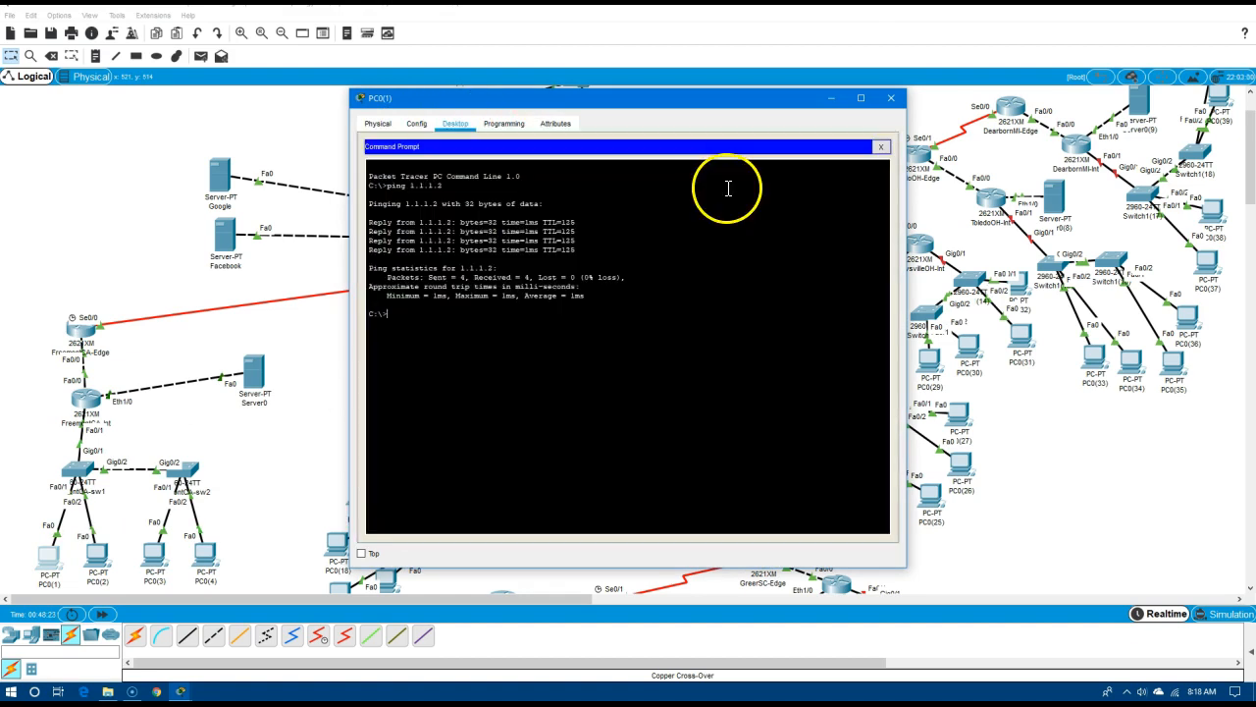
text(ping )
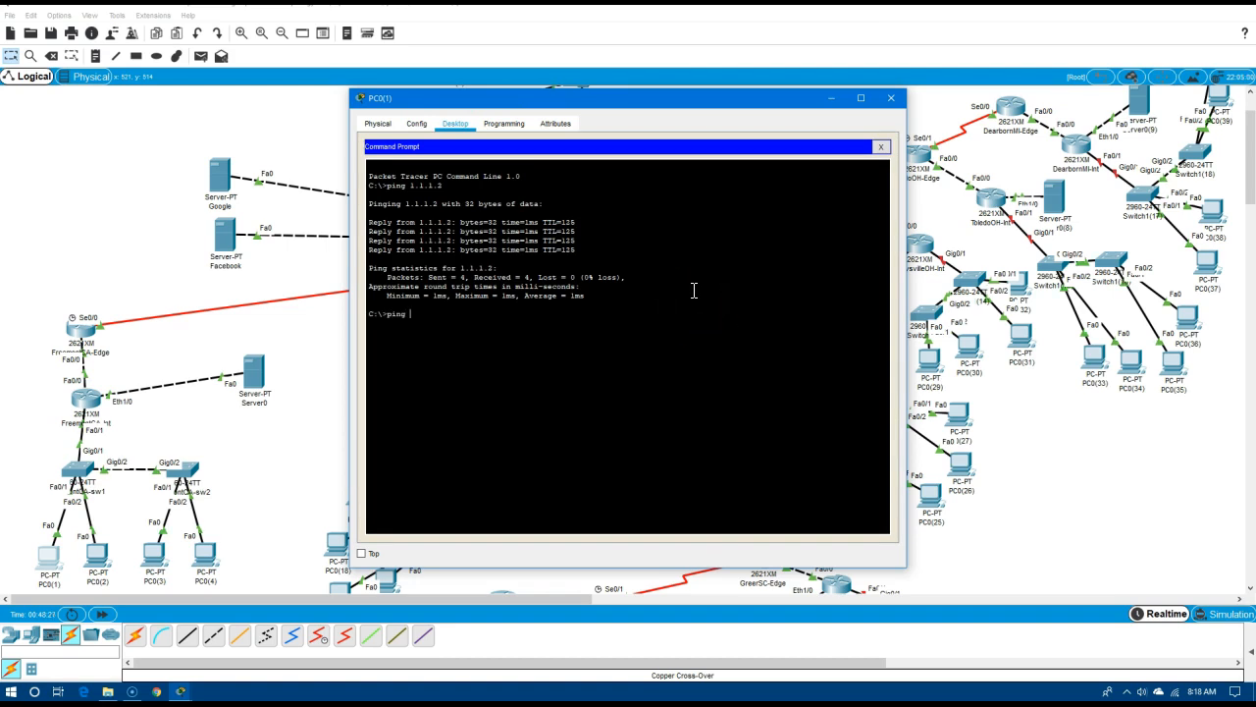
text(1.1.1.2)
key(Return)
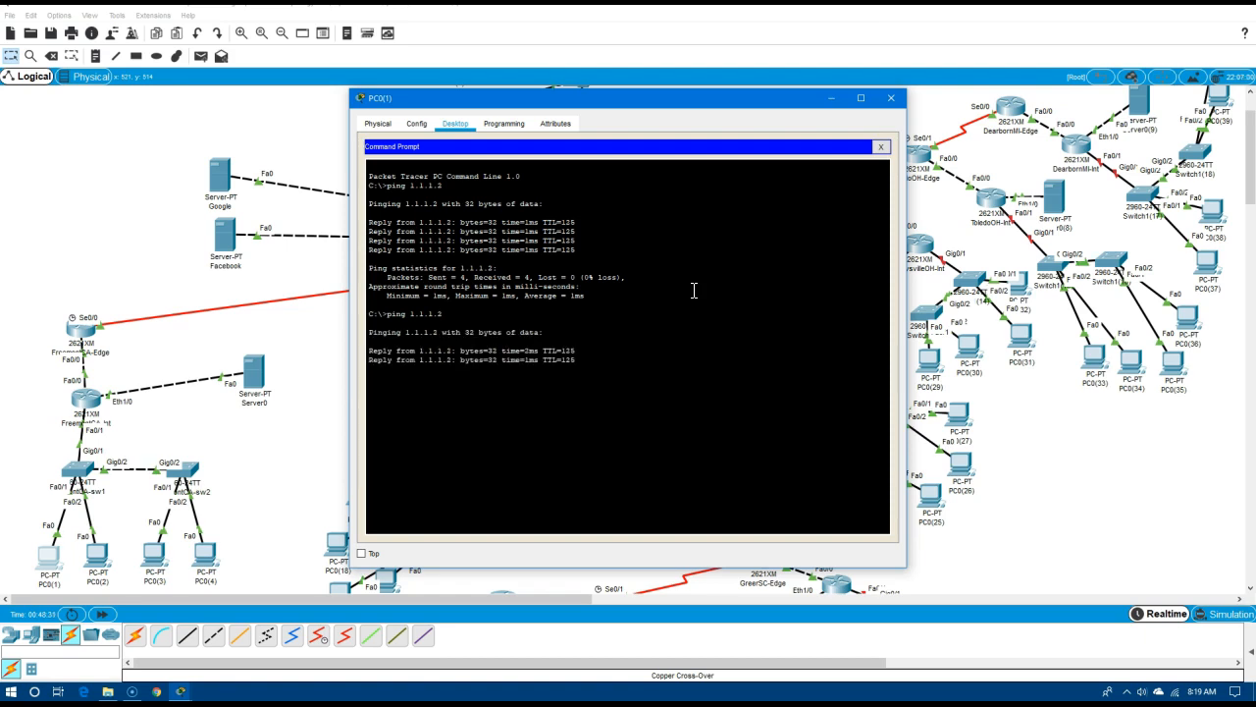
click(881, 146)
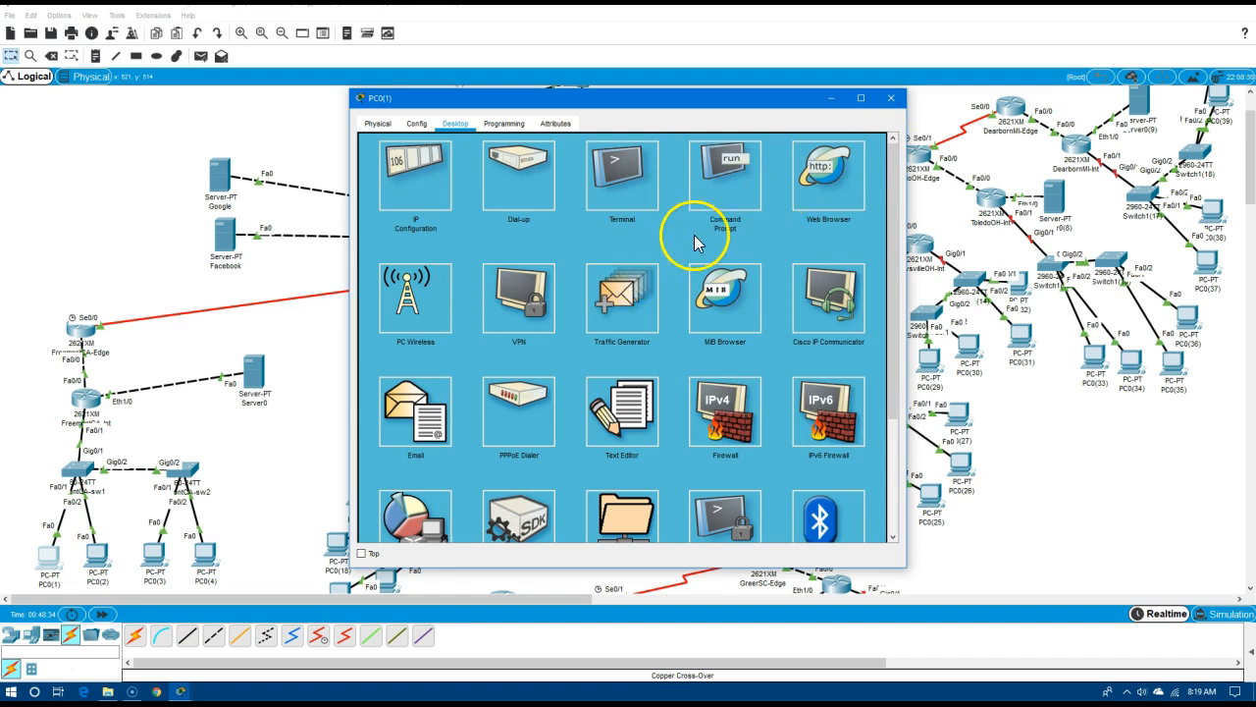
Request the Facebook server's page at 1.1.1.2 in PC0(1)'s web browser to test the port 80 rule
click(824, 190)
click(677, 165)
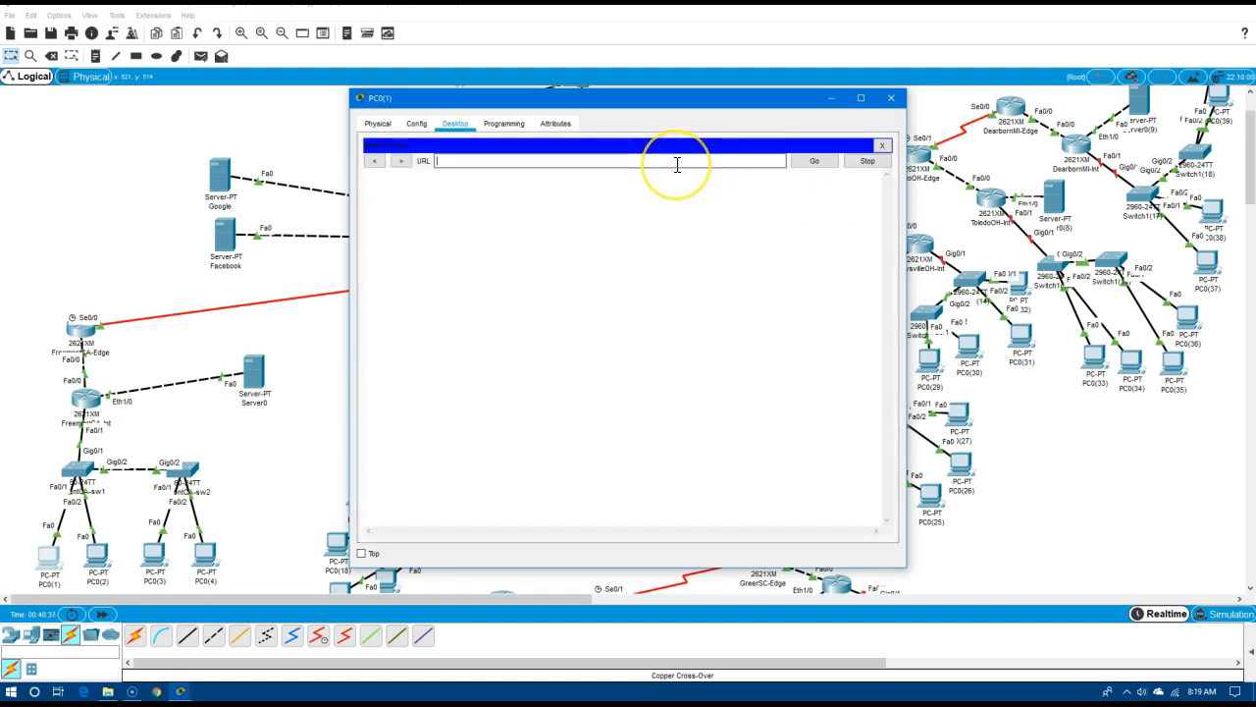
text(1.1.1.2)
key(Return)
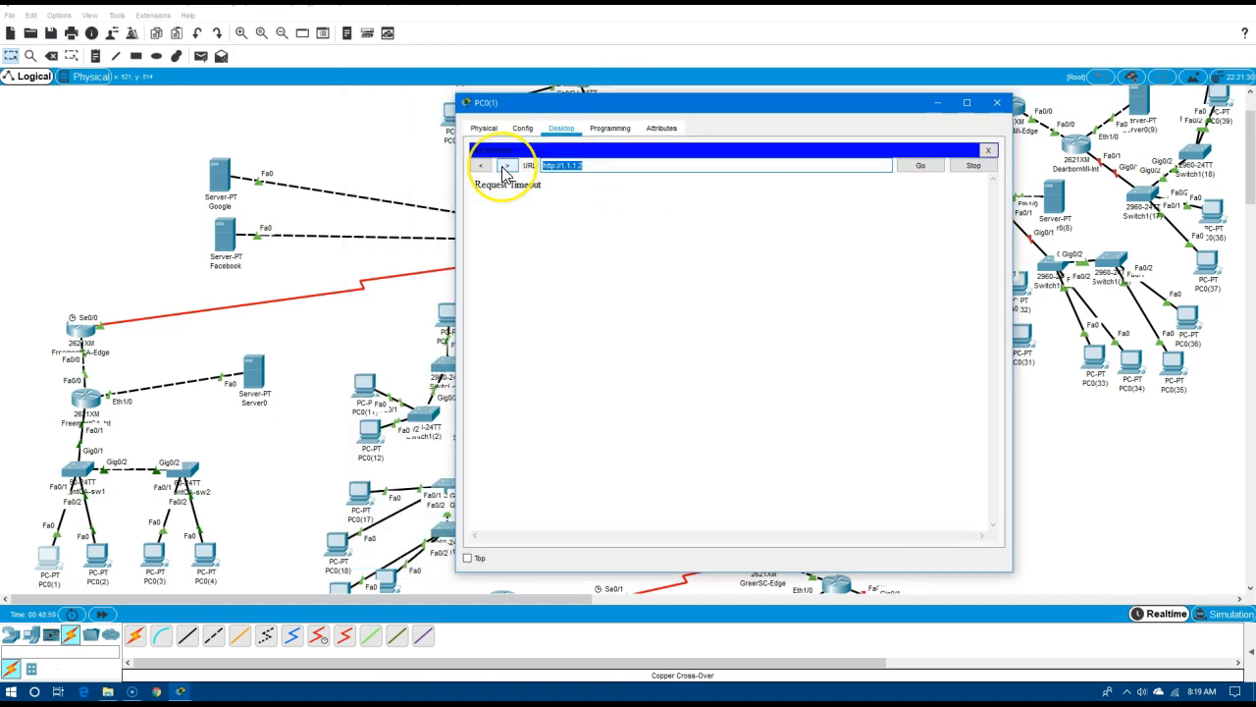
Request the Google server's page at 2.2.2.2 in the same browser, and close PC0(1)'s window
text(2.2.2.2)
key(Return)
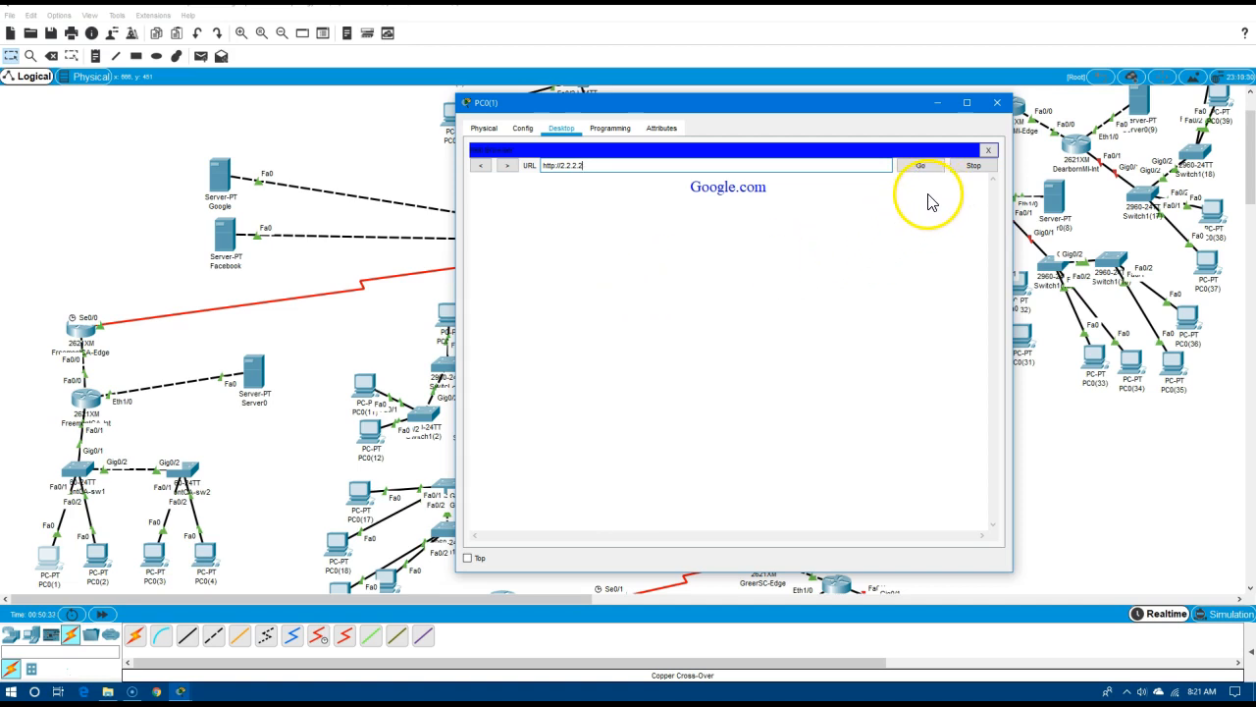
click(999, 106)
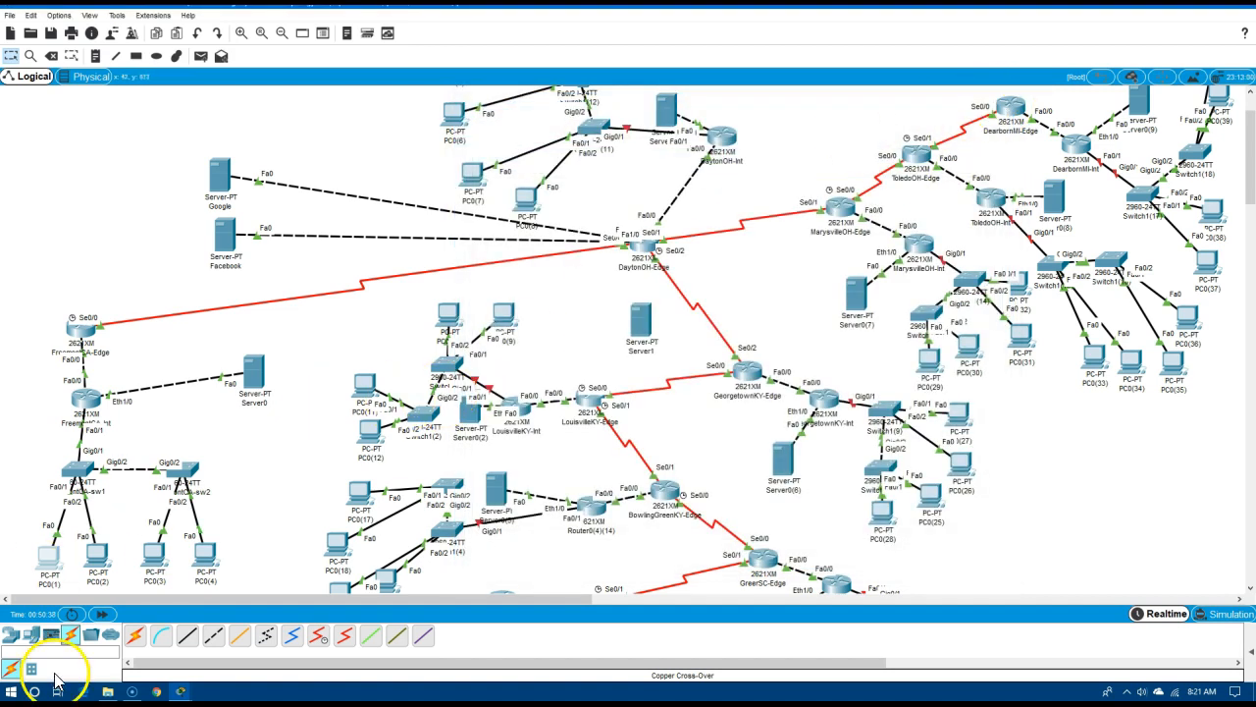